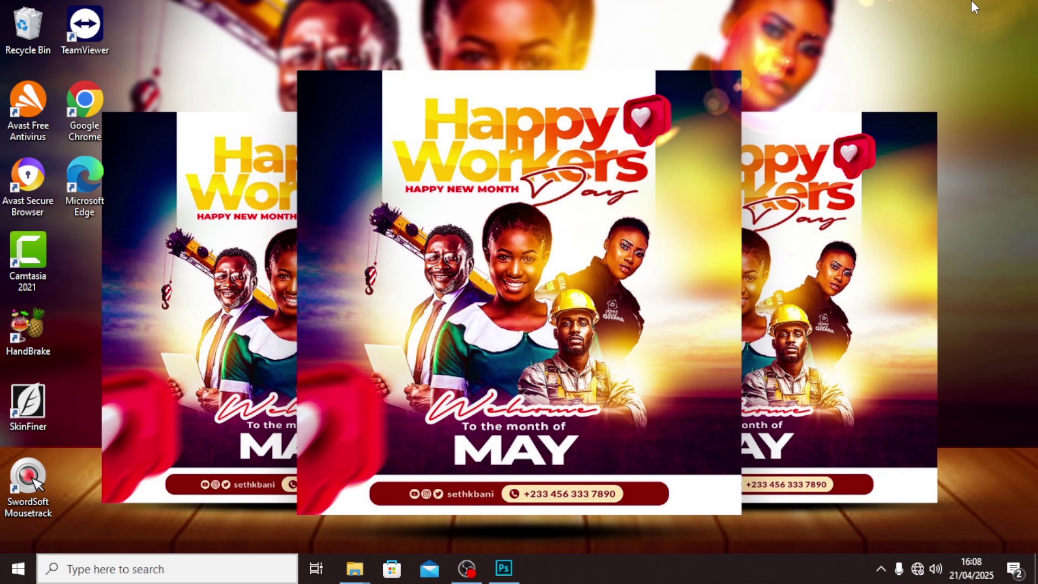
# Step: Switch to Photoshop and create a 2000 x 2000 pixel document at 300 pixels/inch named WORKERS DAY POSTER
pyautogui.click(502, 569)
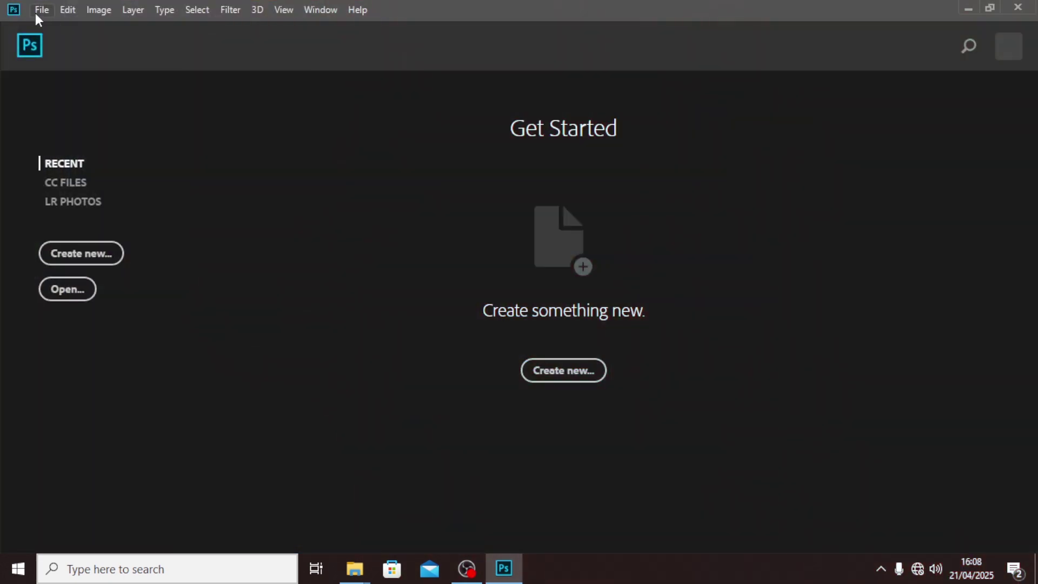
pyautogui.click(36, 11)
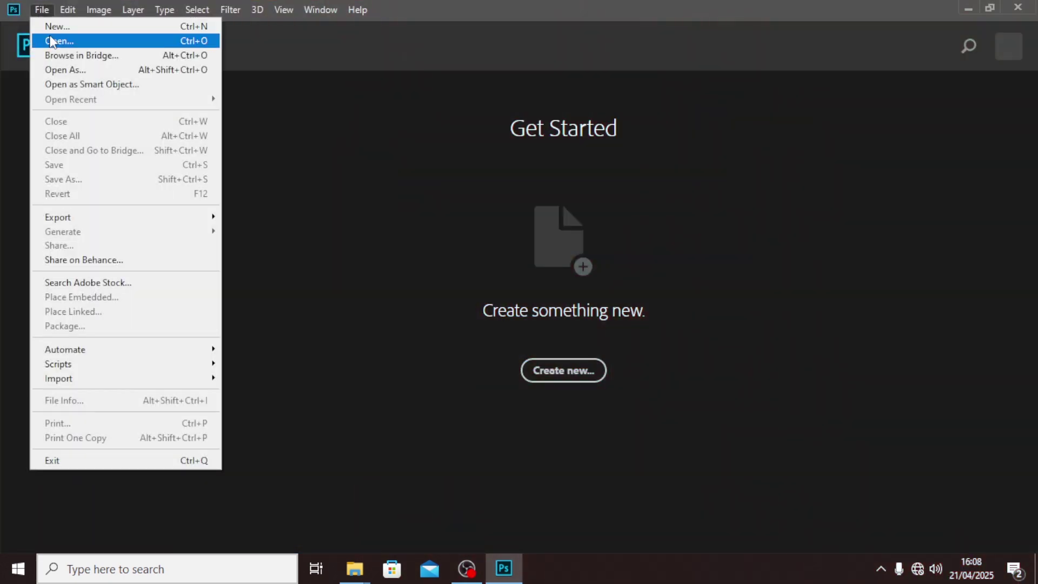
pyautogui.click(62, 25)
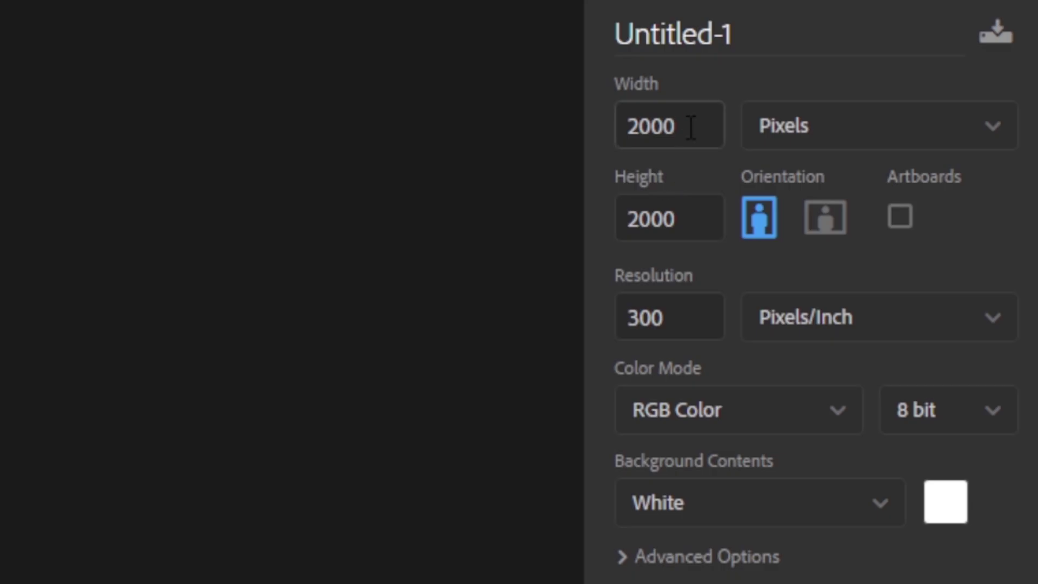
pyautogui.moveTo(746, 209); pyautogui.dragTo(692, 207)
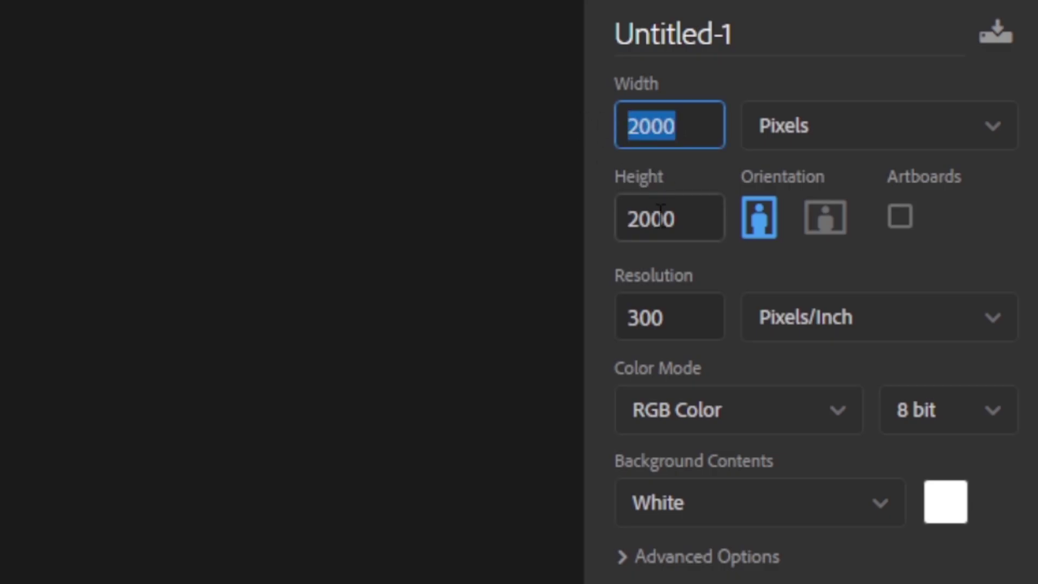
pyautogui.click(690, 213)
pyautogui.click(664, 317)
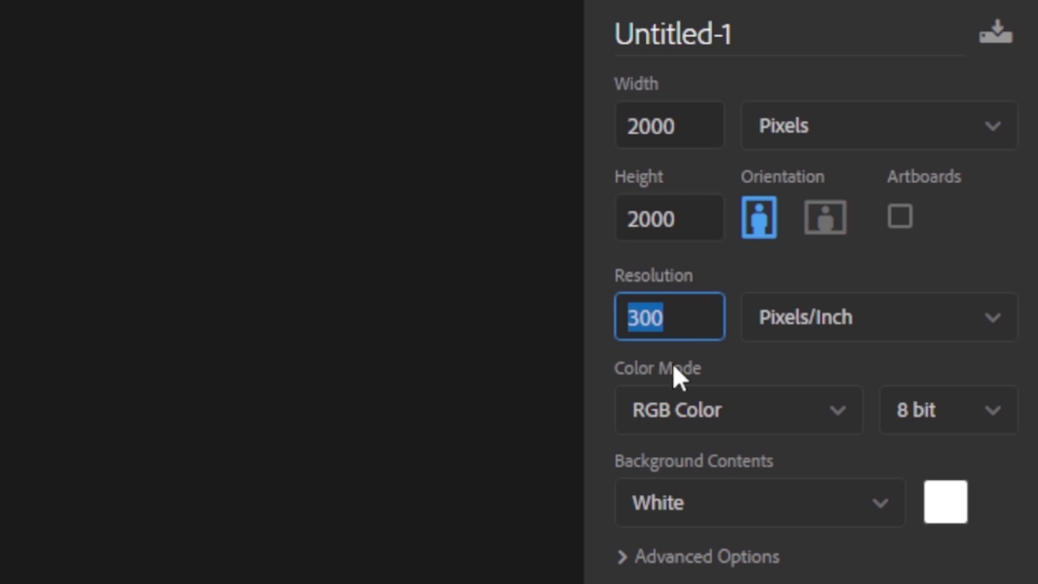
pyautogui.click(773, 42)
pyautogui.write('WORKERS D')
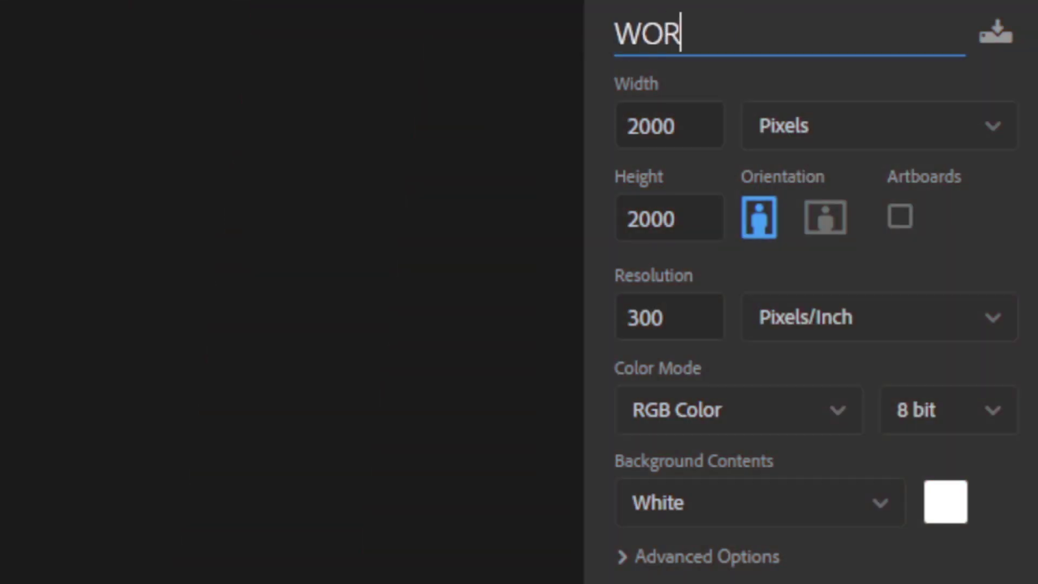
pyautogui.write('AY POSTER')
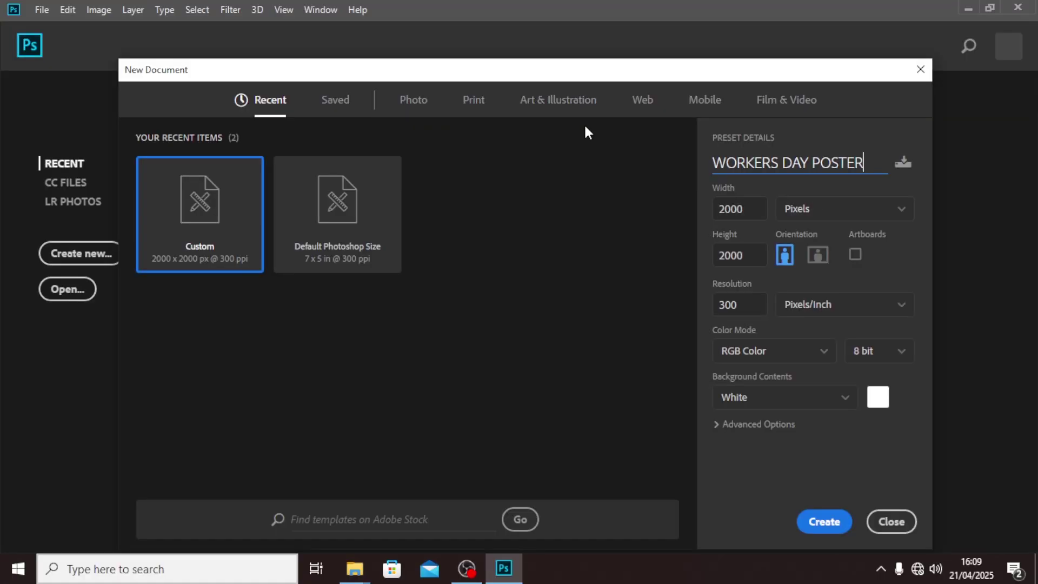
pyautogui.click(832, 527)
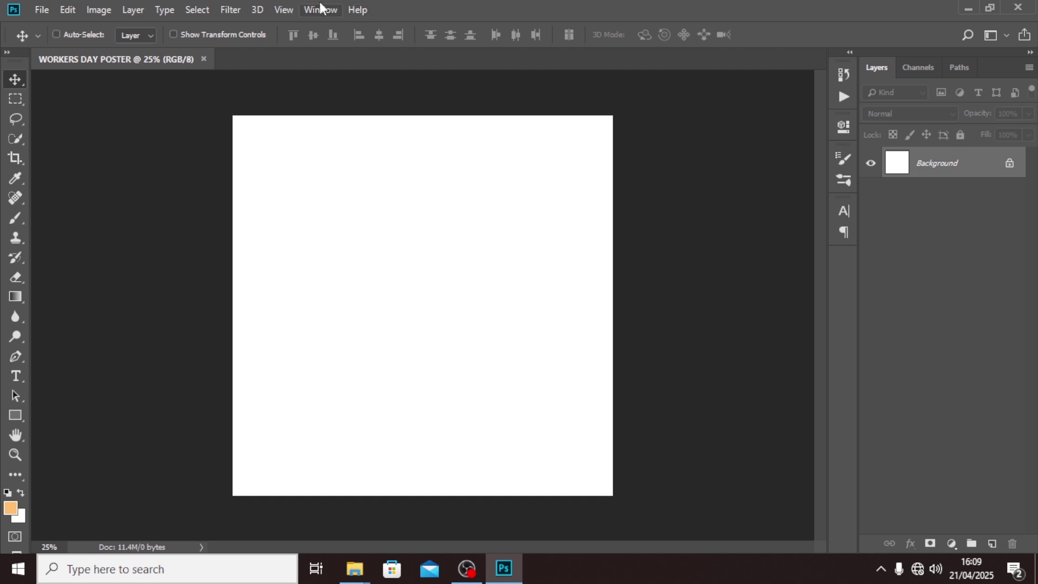
# Step: Add a guide layout with 6 columns, 6 rows and 0.3 in margins on all sides
pyautogui.click(290, 5)
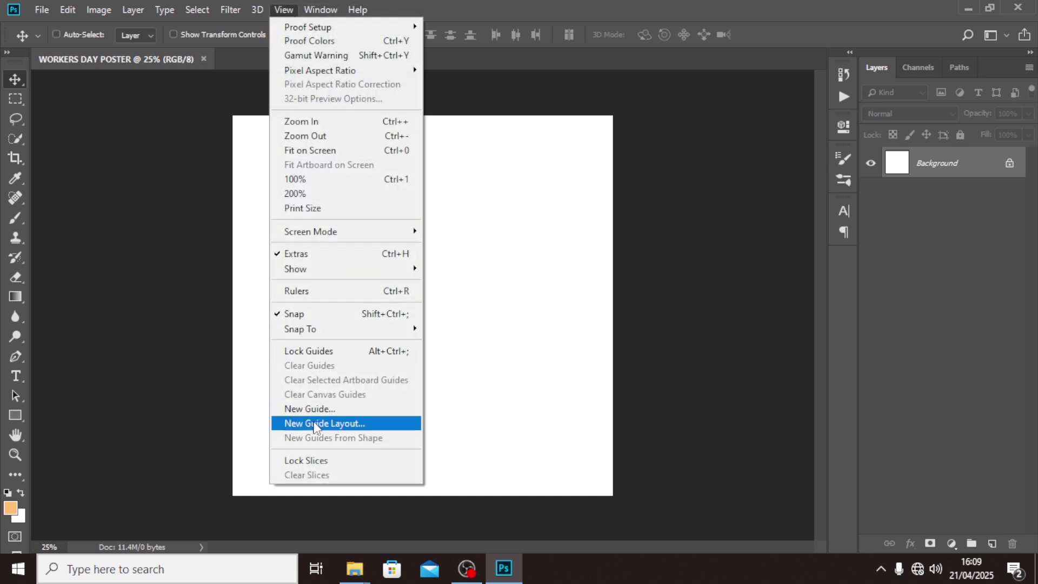
pyautogui.click(318, 421)
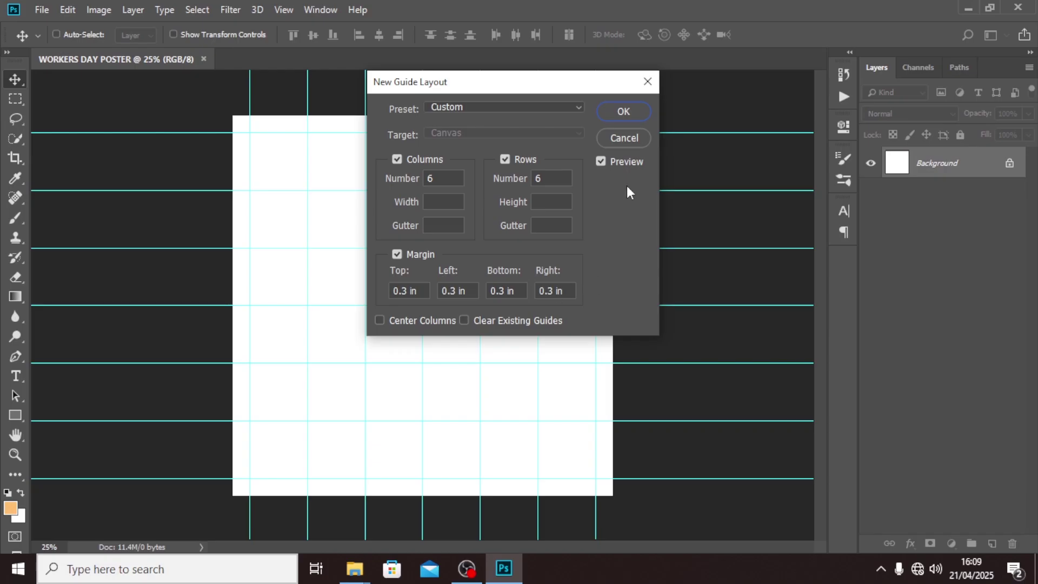
pyautogui.click(627, 111)
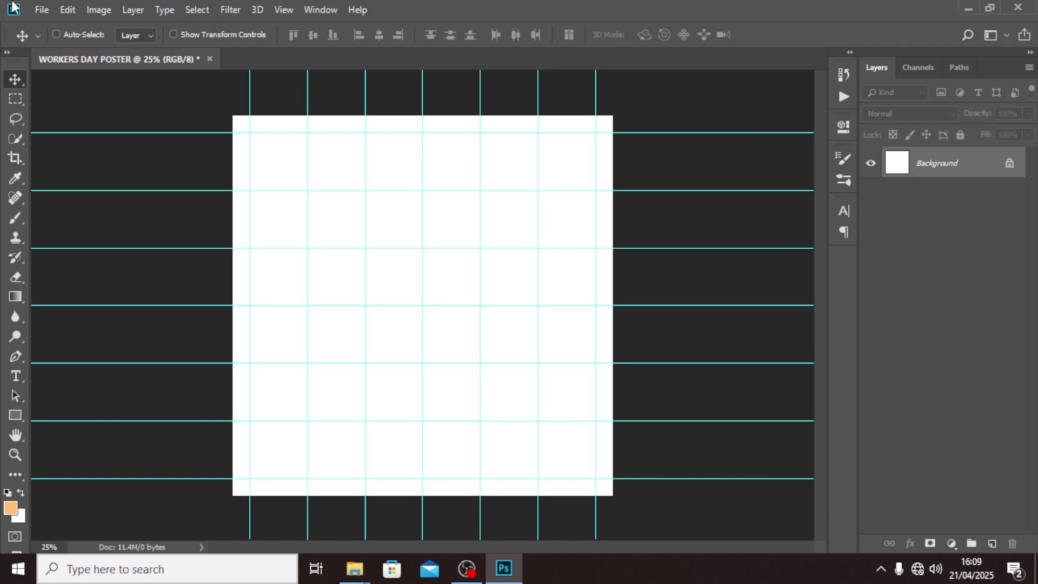
# Step: Place the BG image from the FILES folder inside folder f as an embedded object
pyautogui.click(42, 9)
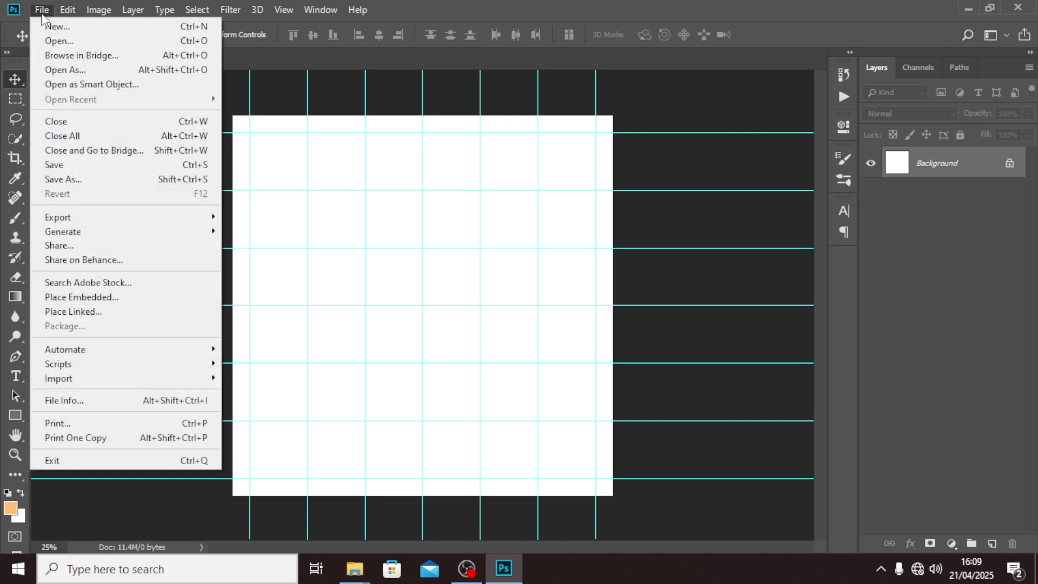
pyautogui.click(101, 302)
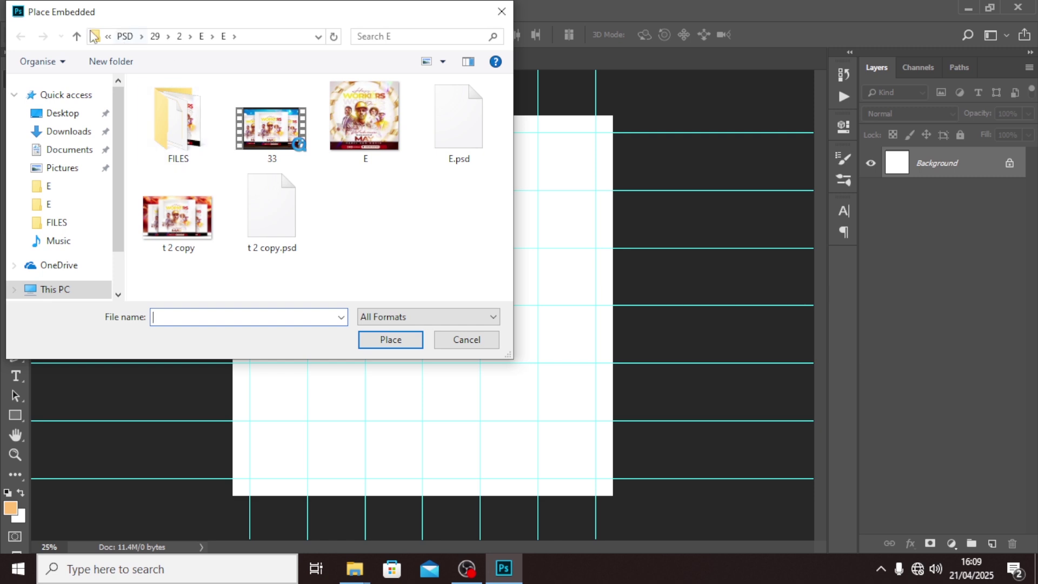
pyautogui.click(77, 36)
pyautogui.click(76, 36)
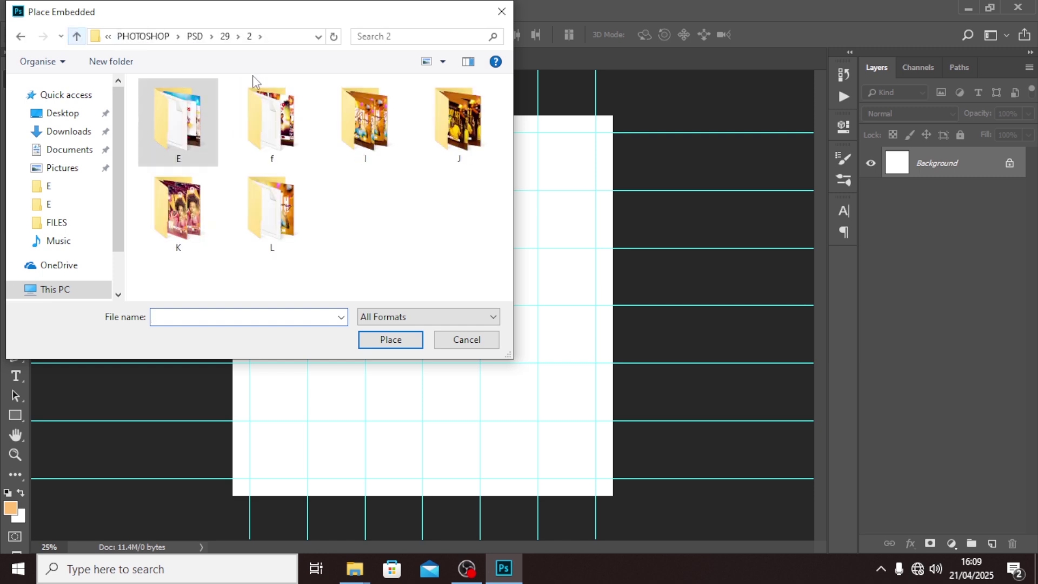
pyautogui.doubleClick(270, 119)
pyautogui.doubleClick(179, 116)
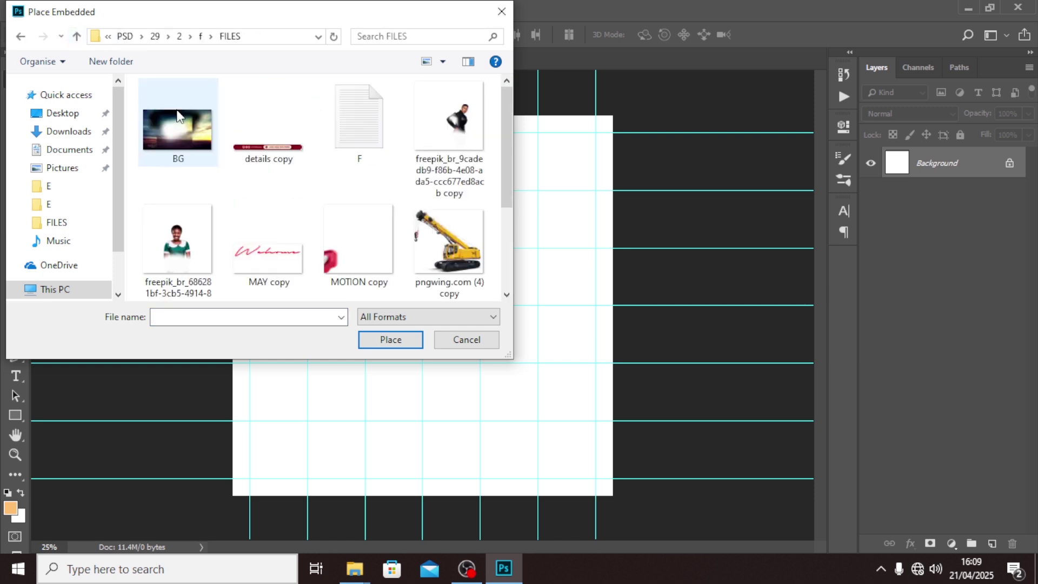
pyautogui.click(178, 117)
pyautogui.click(385, 342)
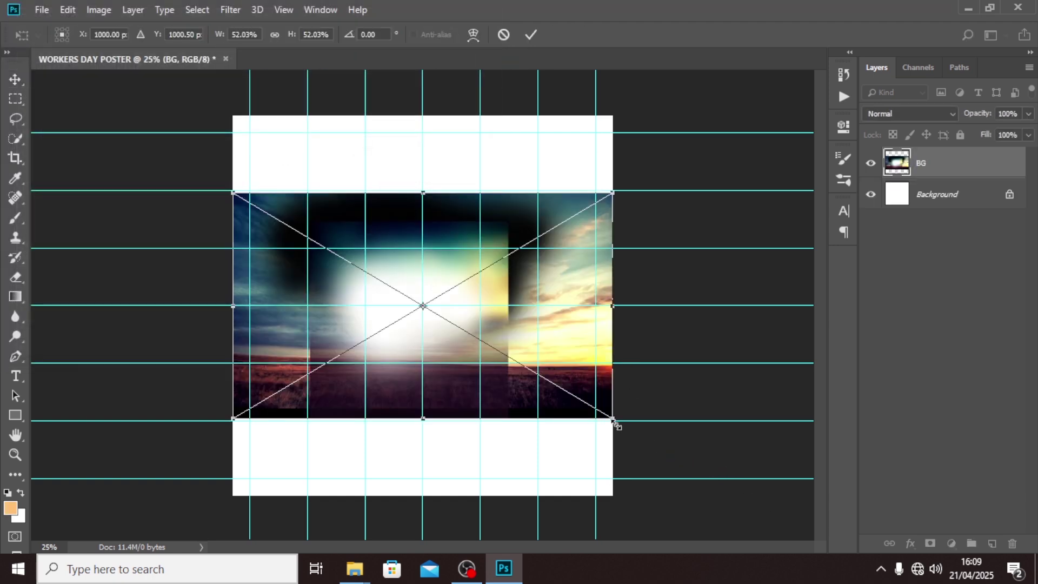
# Step: Enlarge the placed BG image until it covers the whole canvas, and hide the guides
pyautogui.moveTo(614, 420); pyautogui.dragTo(755, 503)
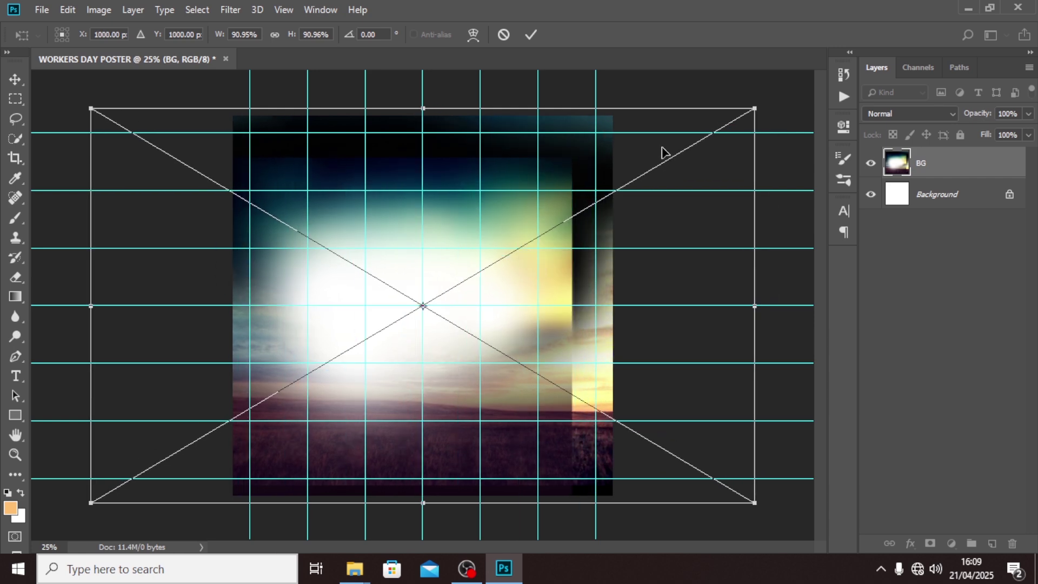
pyautogui.moveTo(755, 109); pyautogui.dragTo(827, 51)
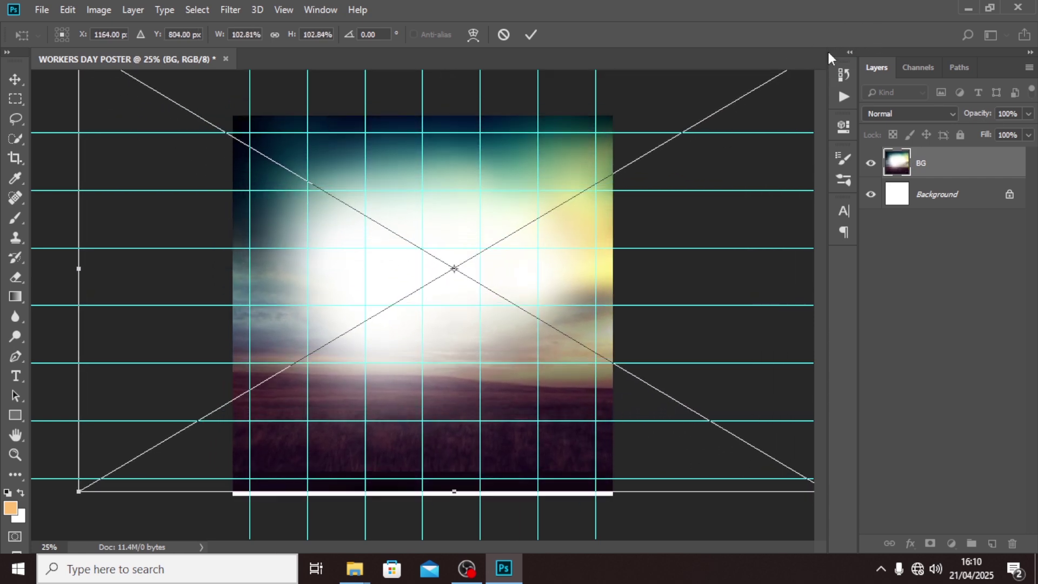
pyautogui.press('Return')
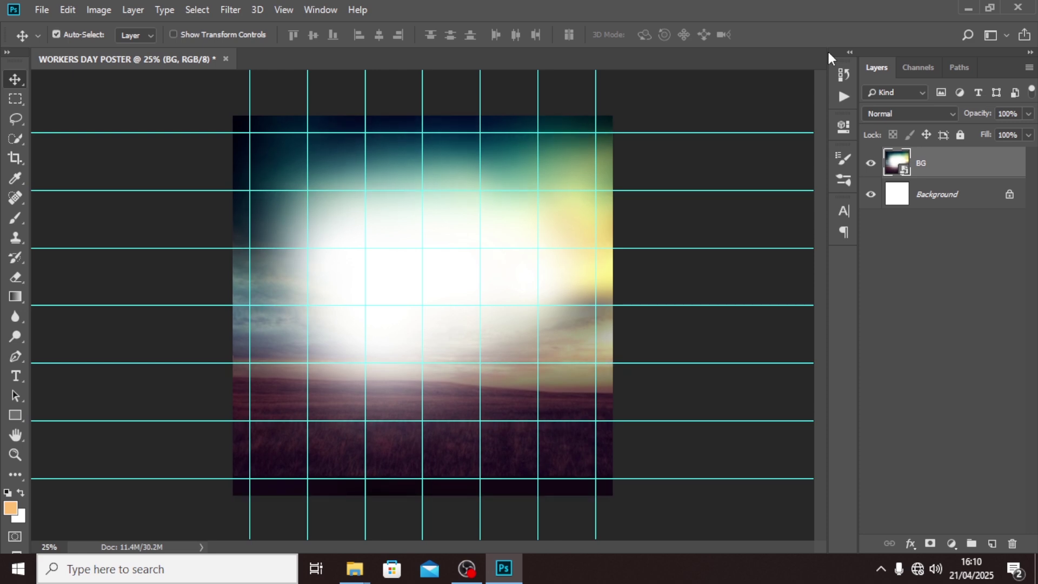
pyautogui.hotkey('ctrl', ';')
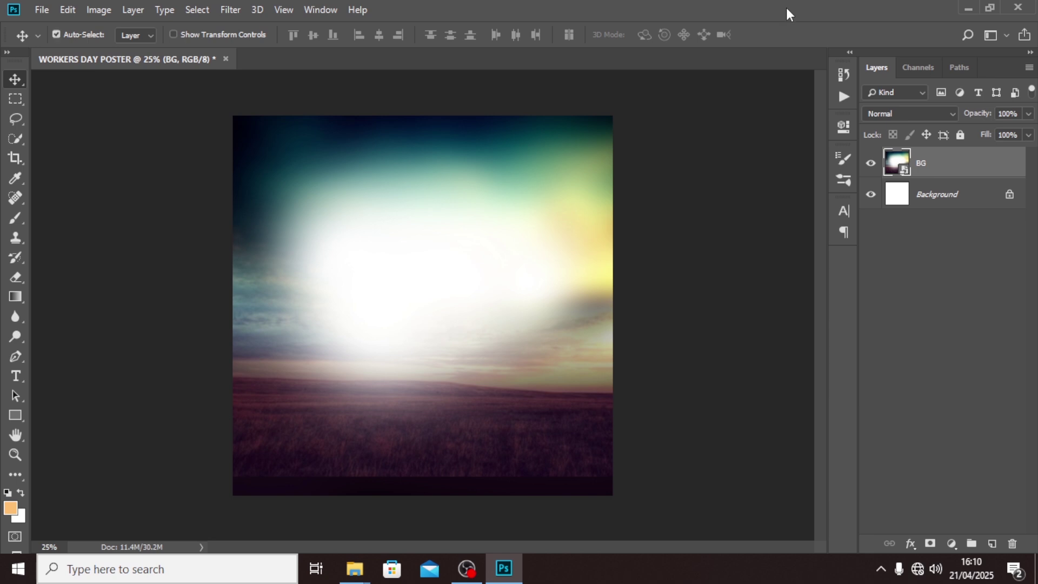
# Step: Put the BG layer into a new group and name the group BG
pyautogui.hotkey('ctrl', 'g')
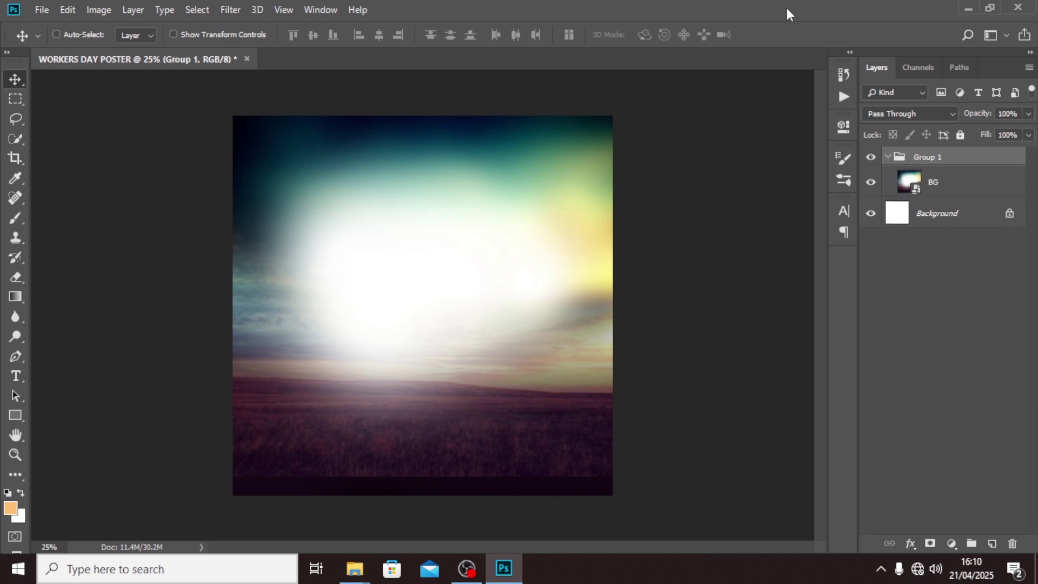
pyautogui.doubleClick(926, 158)
pyautogui.write('BG')
pyautogui.press('Return')
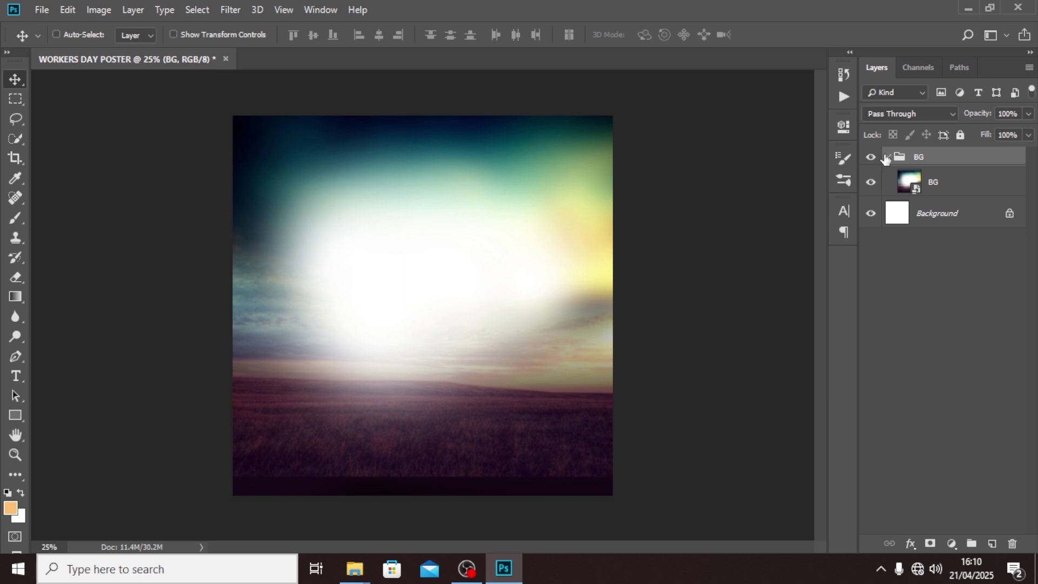
# Step: Place the embedded WORKERS DAY title image and move it to the upper part of the canvas
pyautogui.click(42, 9)
pyautogui.click(78, 297)
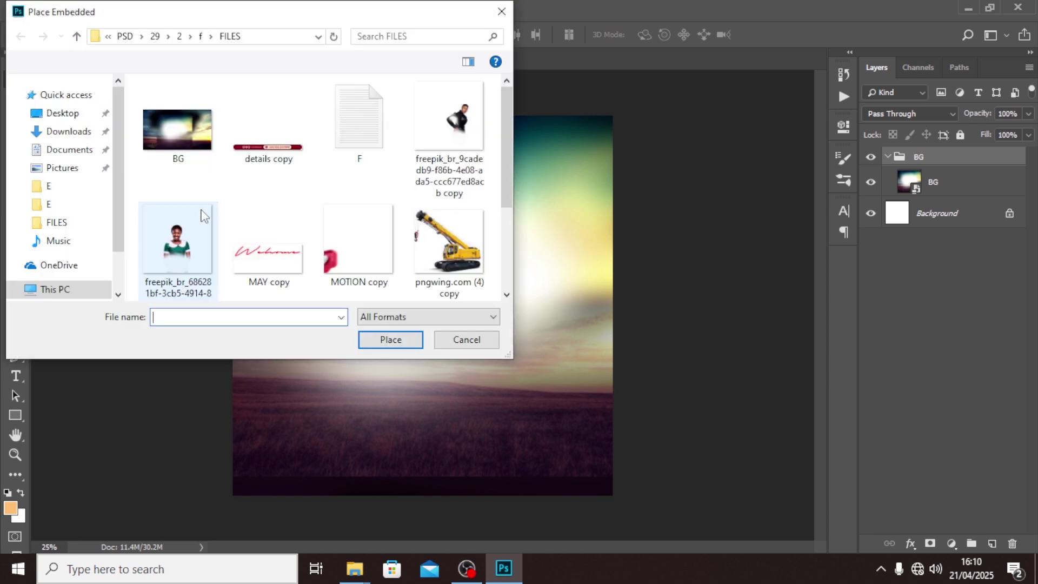
pyautogui.scroll(-3, 313, 199)
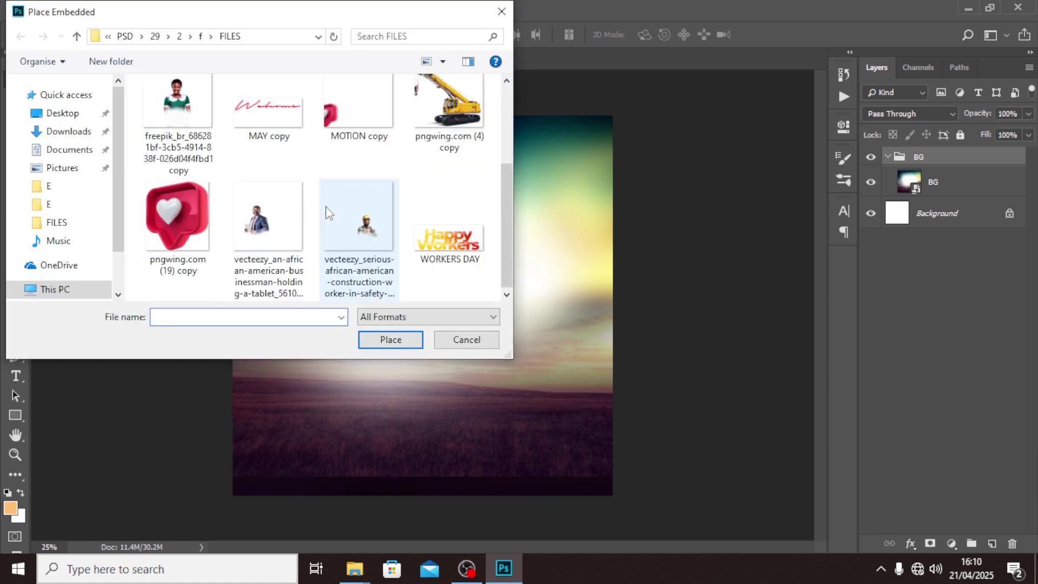
pyautogui.click(446, 220)
pyautogui.click(398, 339)
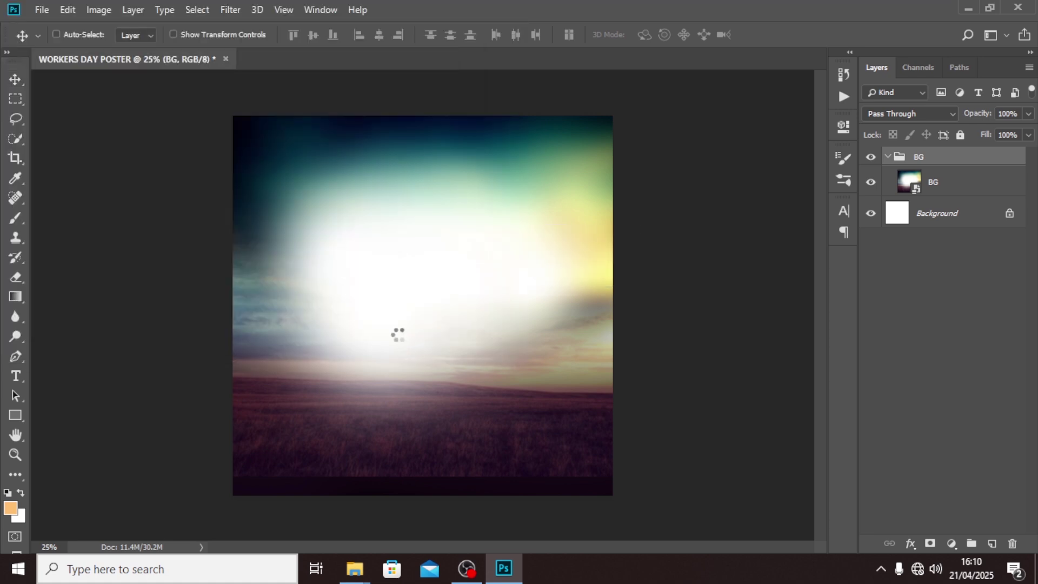
pyautogui.press('Return')
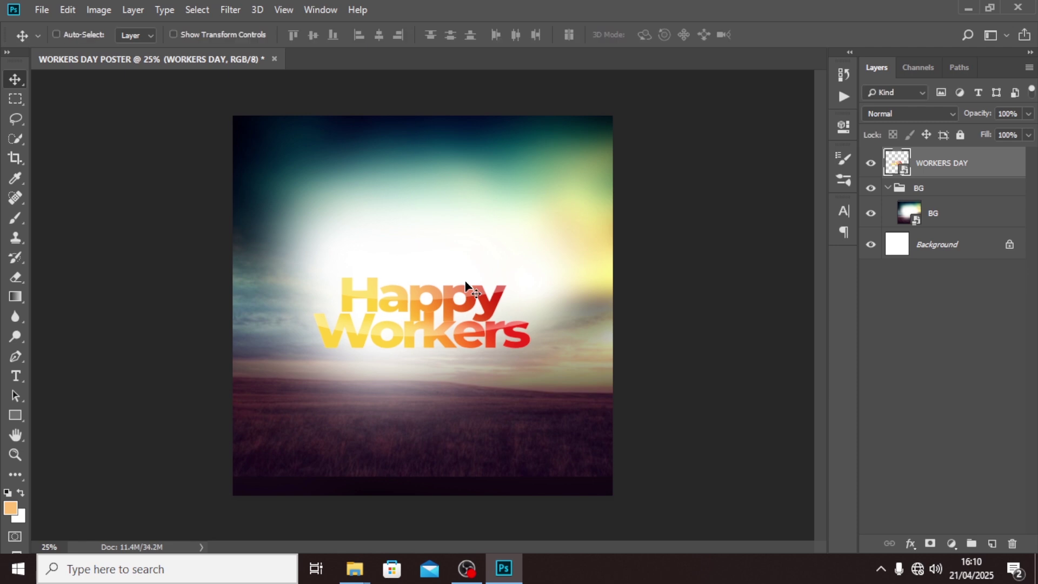
pyautogui.moveTo(462, 318); pyautogui.dragTo(448, 204)
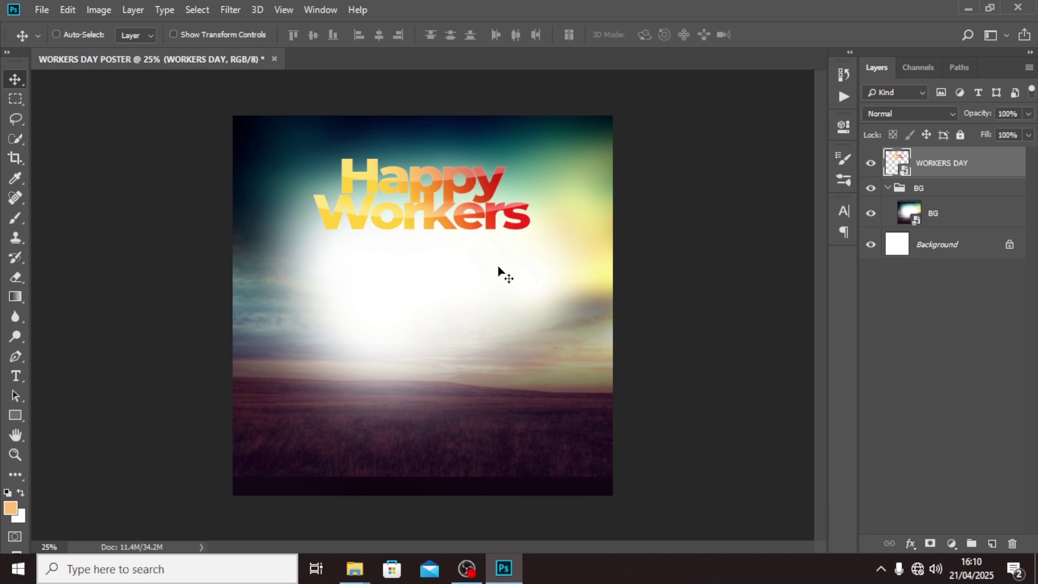
# Step: Start a text layer at the canvas centre and set its font to Autografia PERSONAL USE ONLY Medium
pyautogui.press('t')
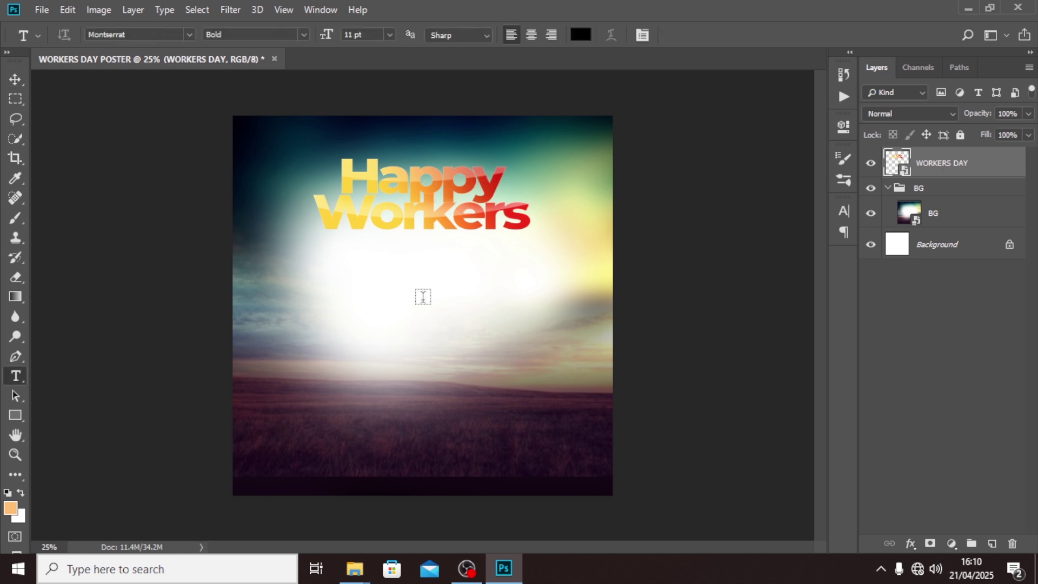
pyautogui.click(422, 301)
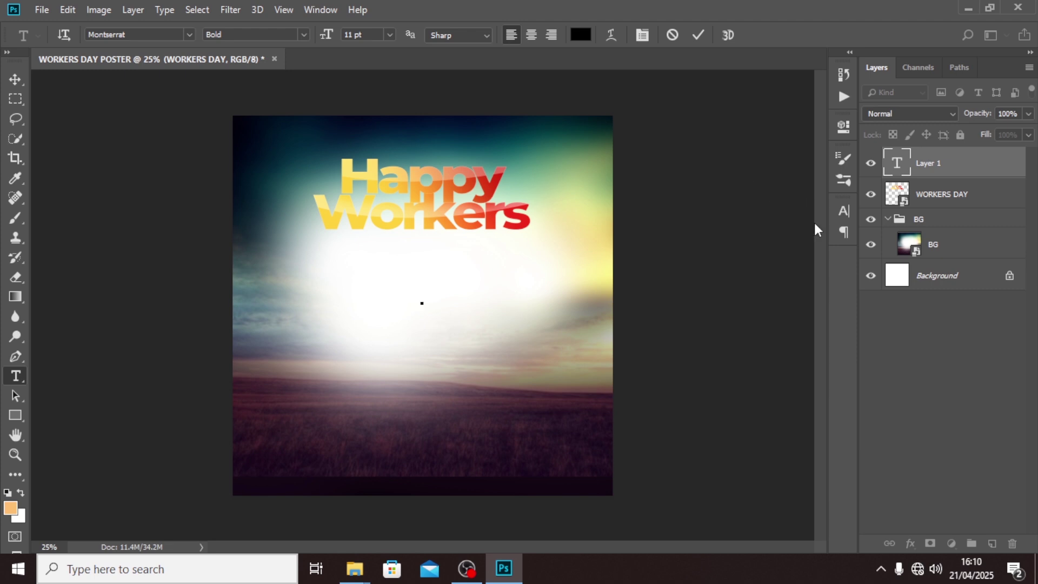
pyautogui.click(844, 211)
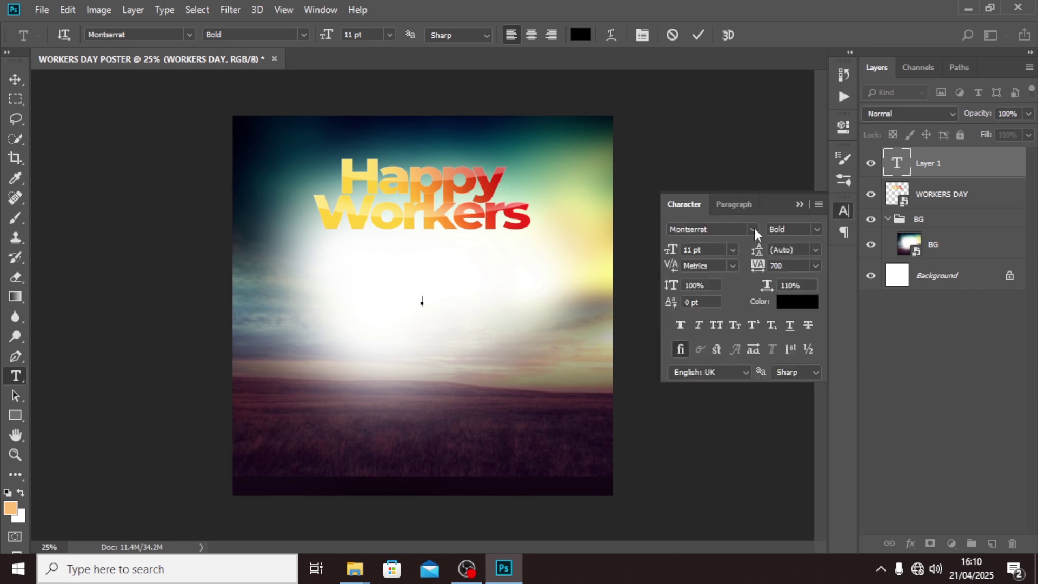
pyautogui.click(726, 228)
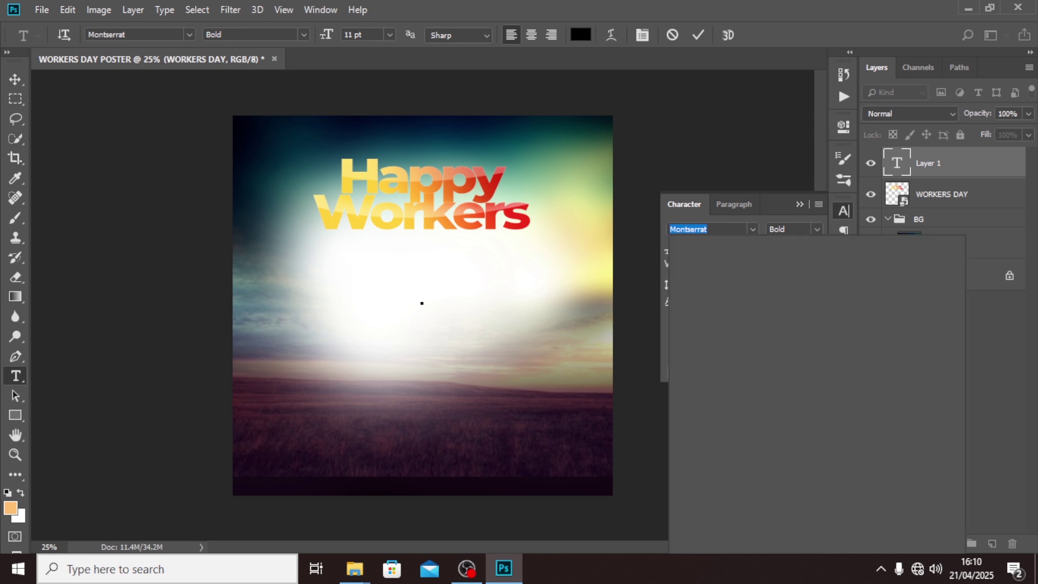
pyautogui.write('AUTO')
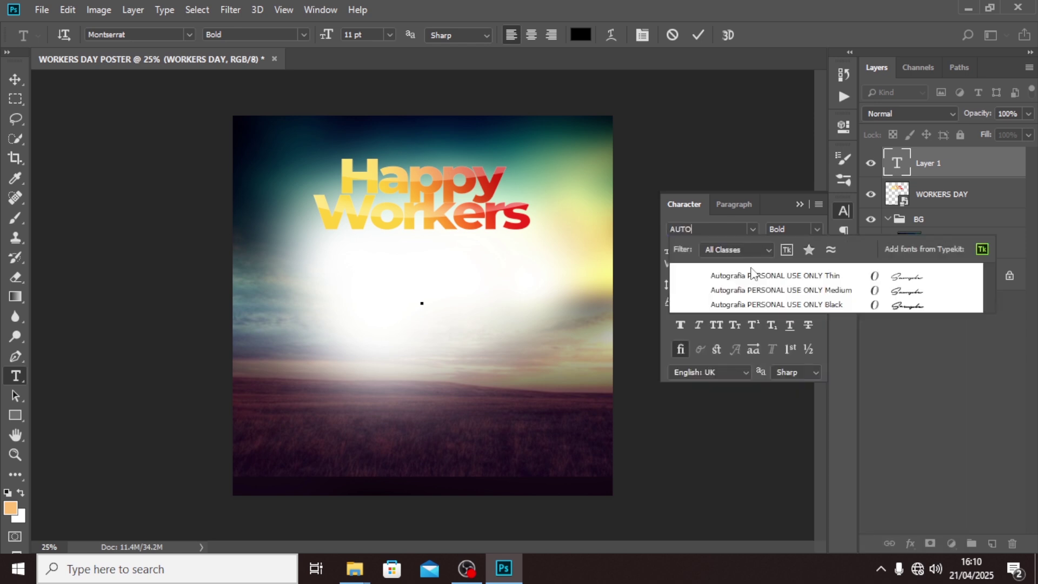
pyautogui.click(747, 290)
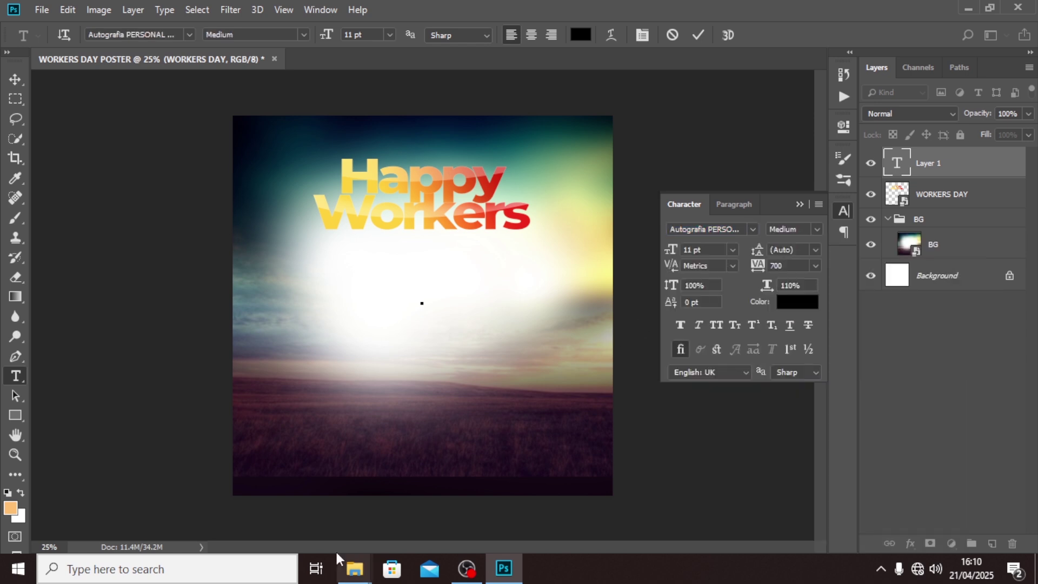
# Step: Switch to the FILES folder in File Explorer, open the text file F in Notepad and copy the word Day
pyautogui.moveTo(354, 567)
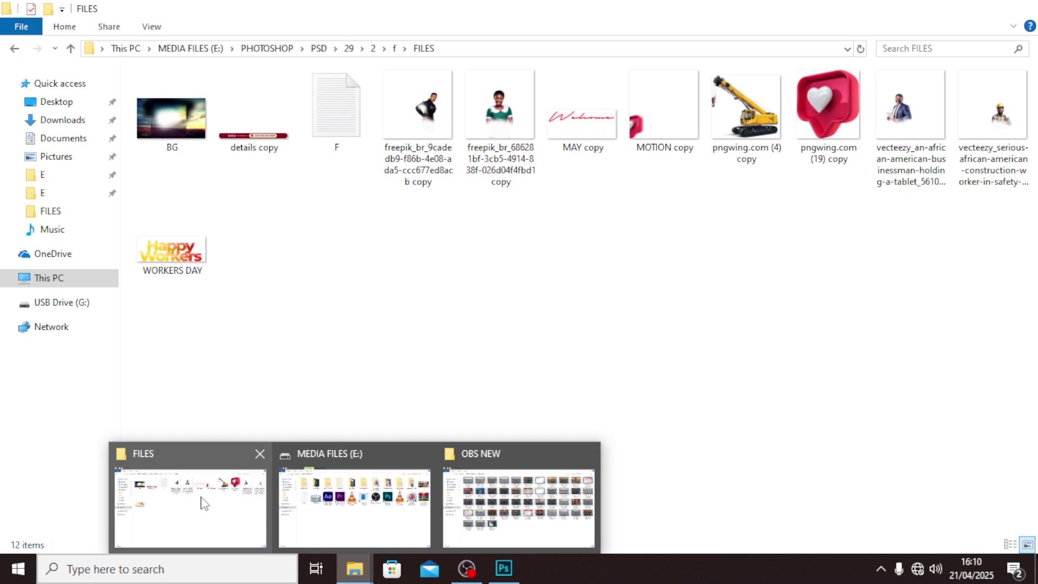
pyautogui.click(206, 500)
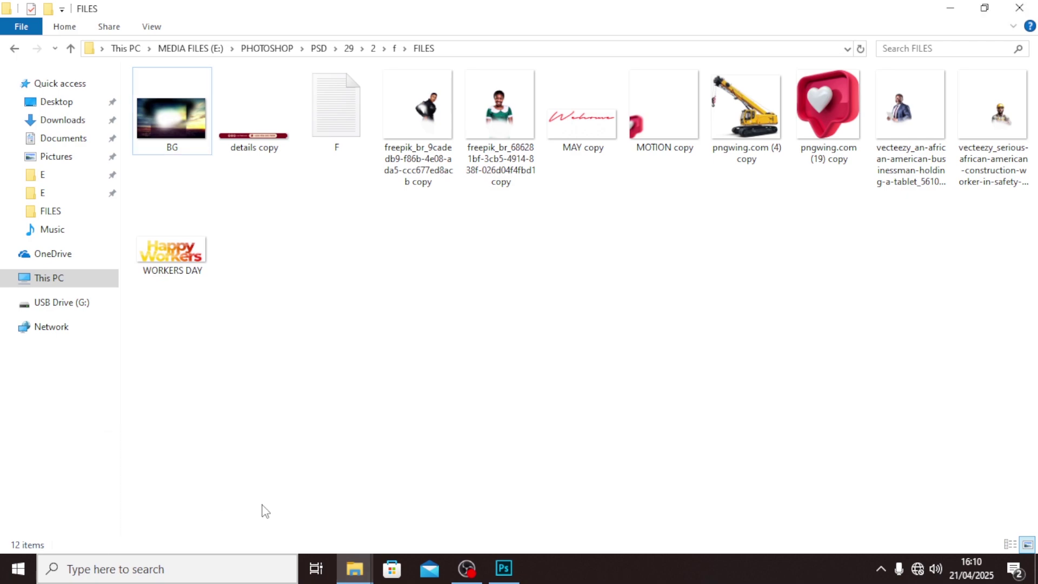
pyautogui.click(589, 455)
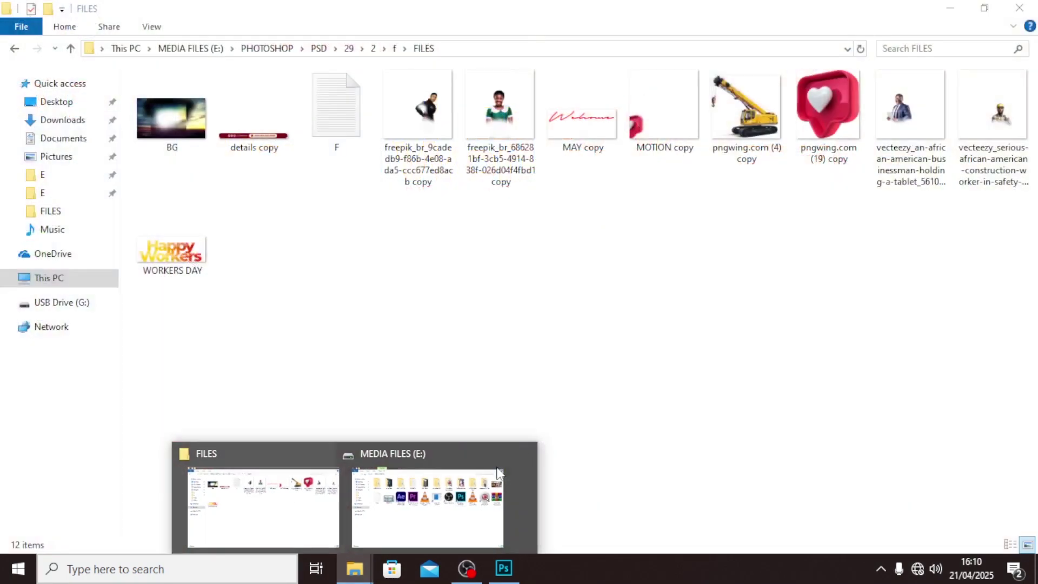
pyautogui.click(507, 453)
pyautogui.click(382, 449)
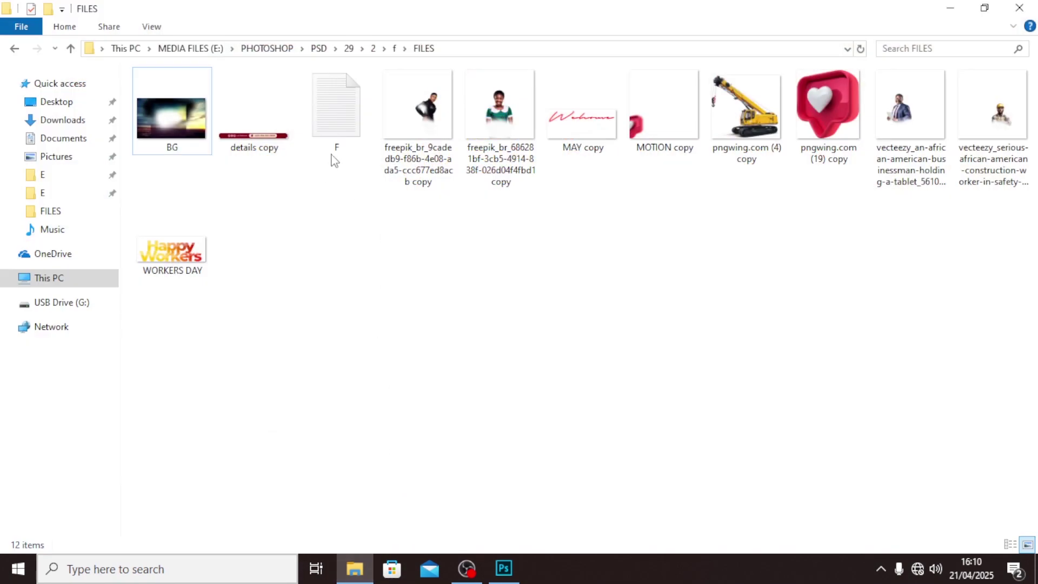
pyautogui.doubleClick(339, 135)
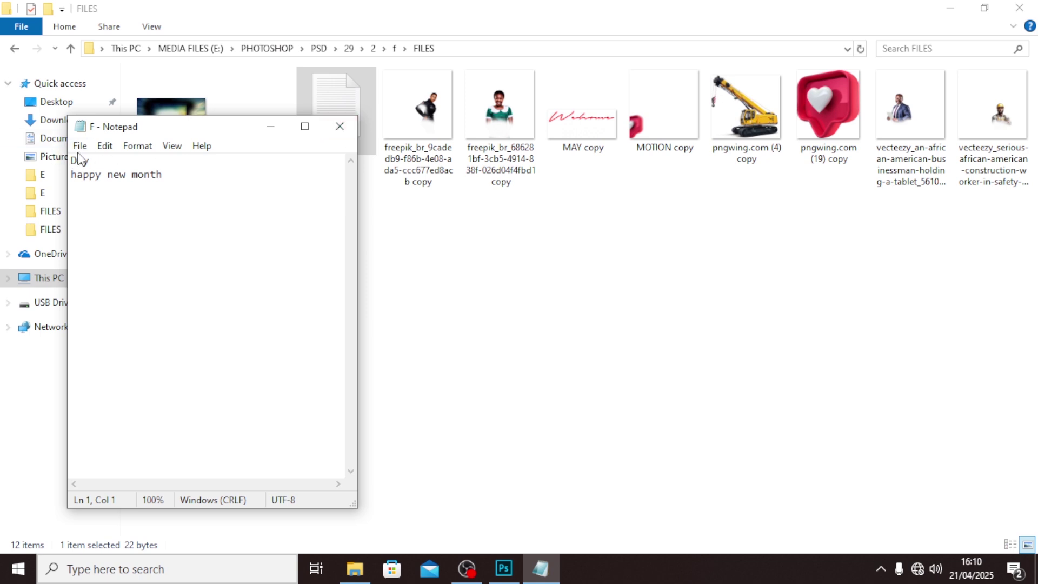
pyautogui.moveTo(90, 160); pyautogui.dragTo(68, 147)
pyautogui.hotkey('ctrl', 'c')
pyautogui.click(552, 4)
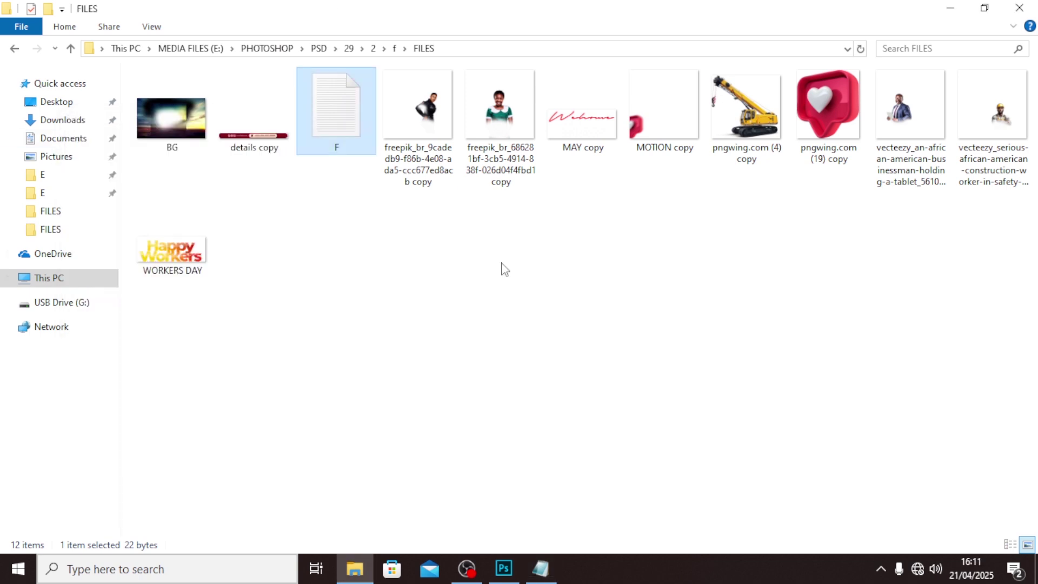
# Step: Back in Photoshop, paste Day into the open text layer and move the text up about 0.5 in
pyautogui.click(504, 569)
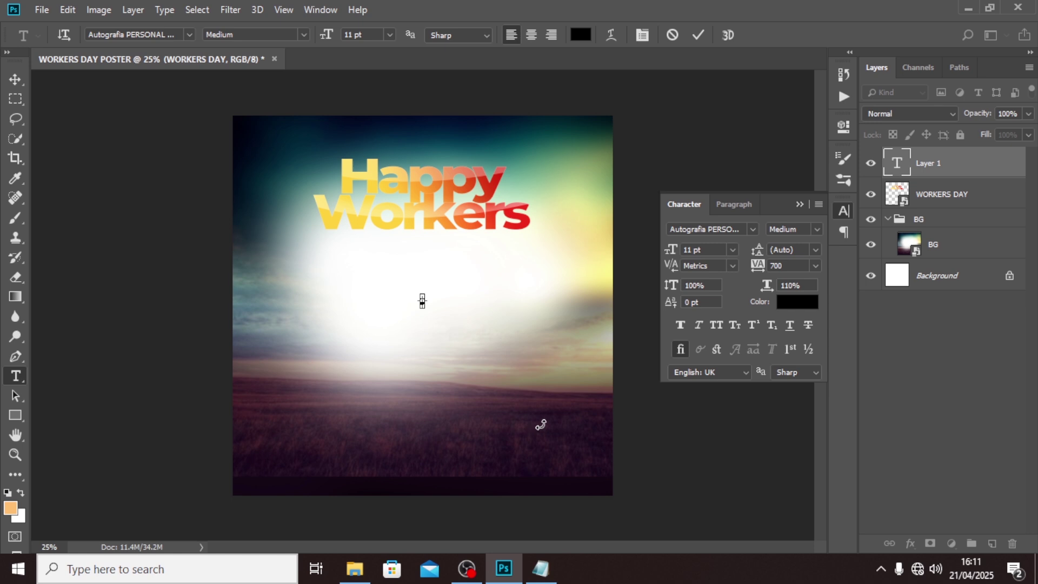
pyautogui.hotkey('ctrl', 'v')
pyautogui.click(975, 172)
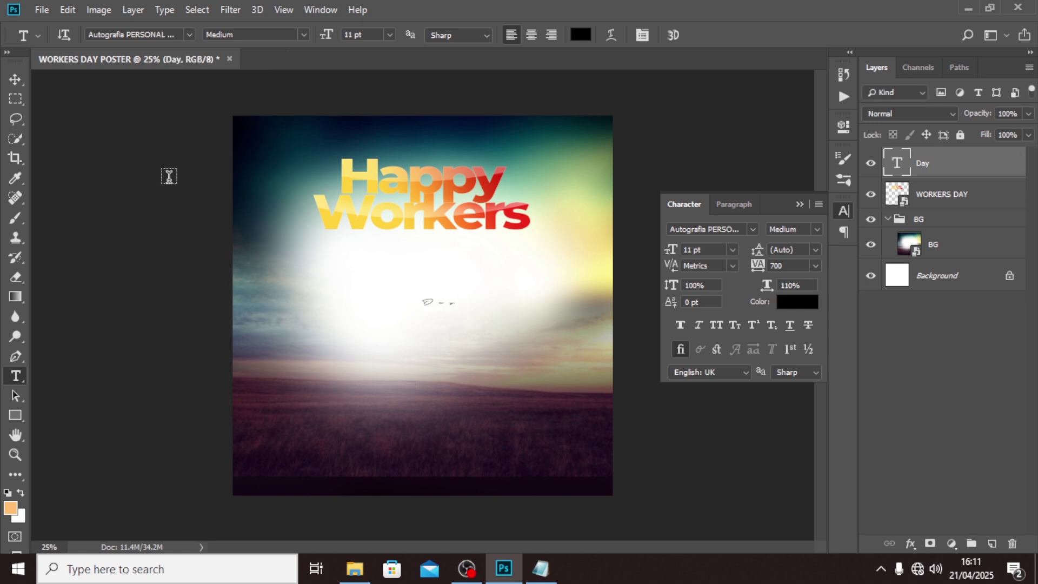
pyautogui.click(16, 79)
pyautogui.moveTo(452, 308); pyautogui.dragTo(449, 280)
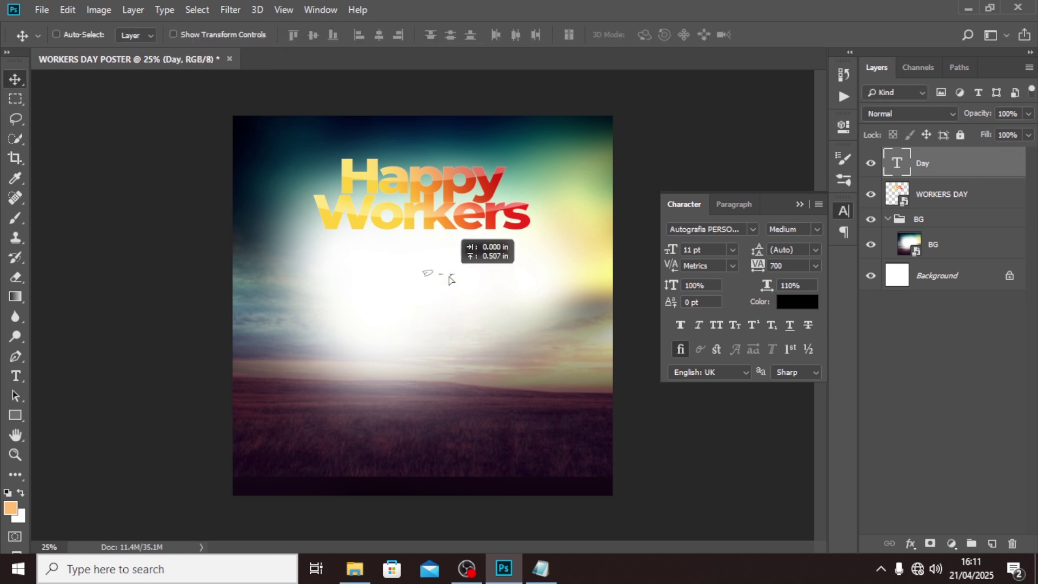
# Step: Set the Day text's font size to 57 pt and its tracking to 0
pyautogui.click(698, 249)
pyautogui.write('5')
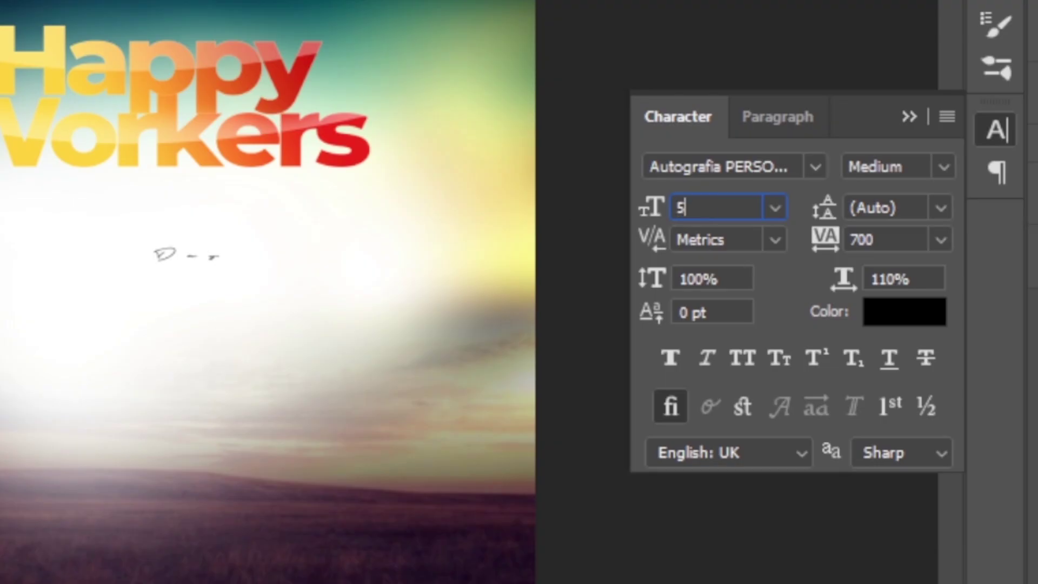
pyautogui.write('7')
pyautogui.press('Return')
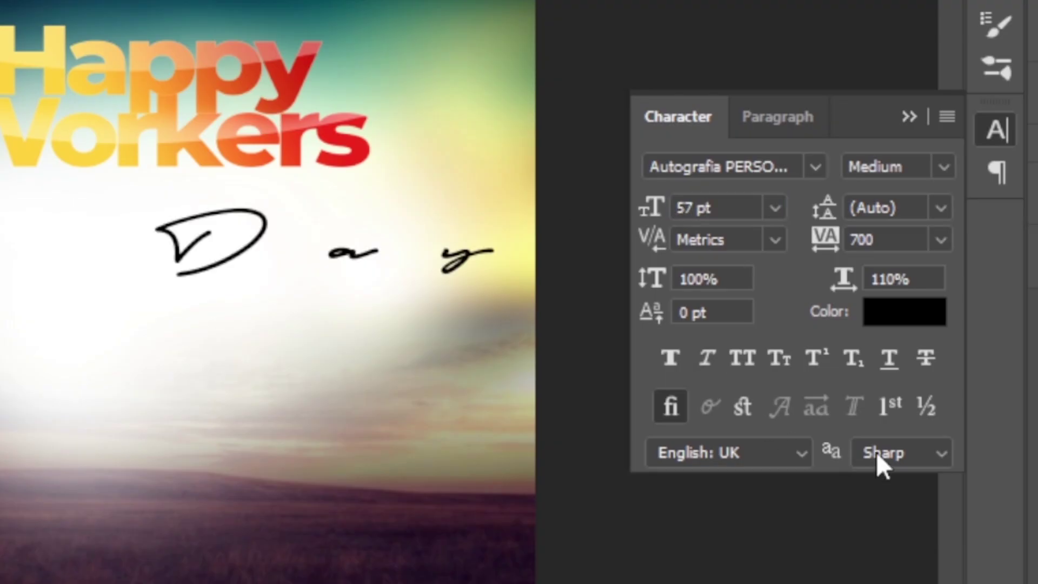
pyautogui.click(887, 239)
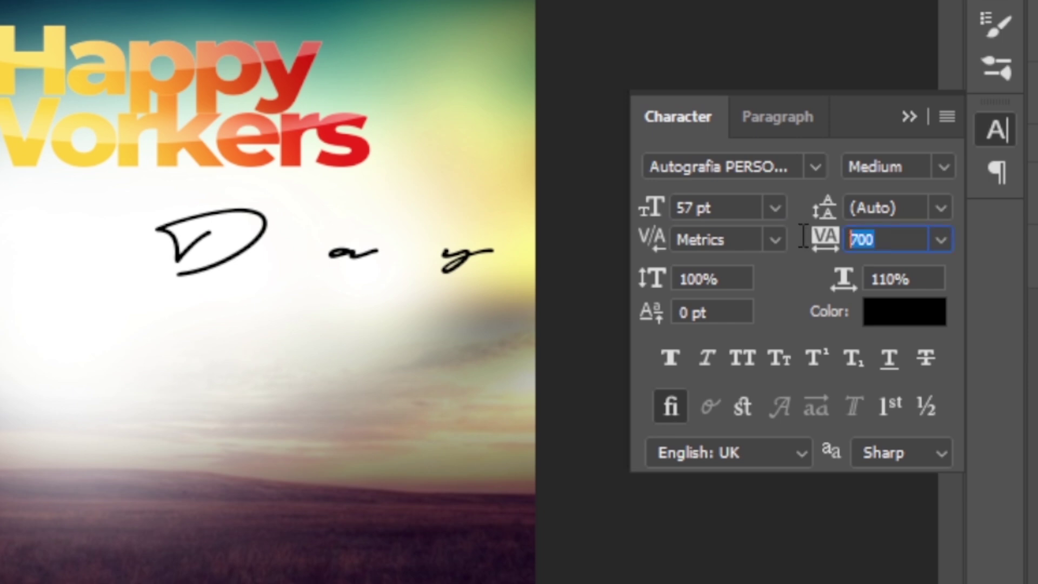
pyautogui.write('0')
pyautogui.press('Return')
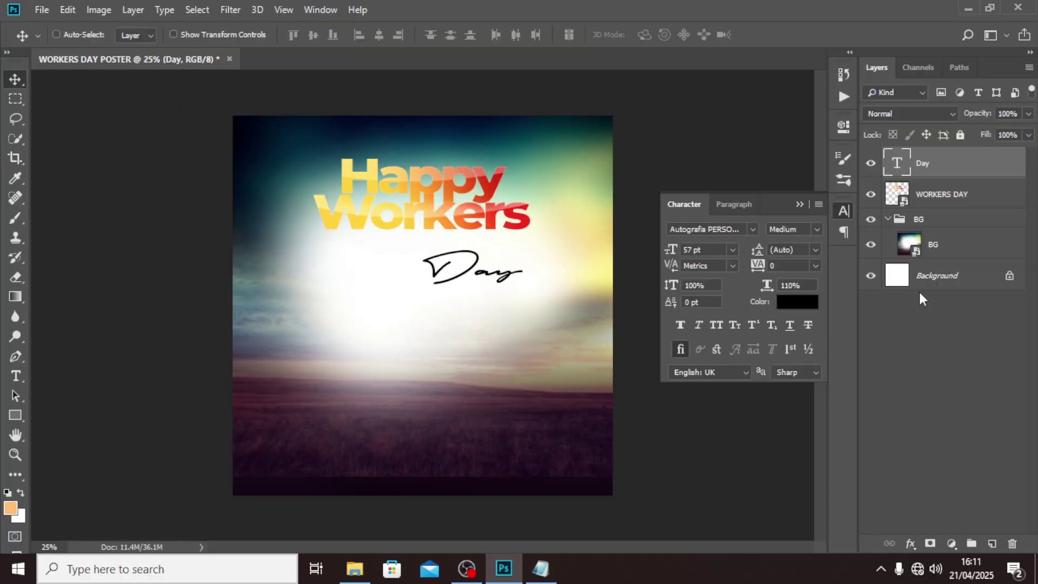
# Step: Change the Day text's colour to hex 9B4A23
pyautogui.click(805, 302)
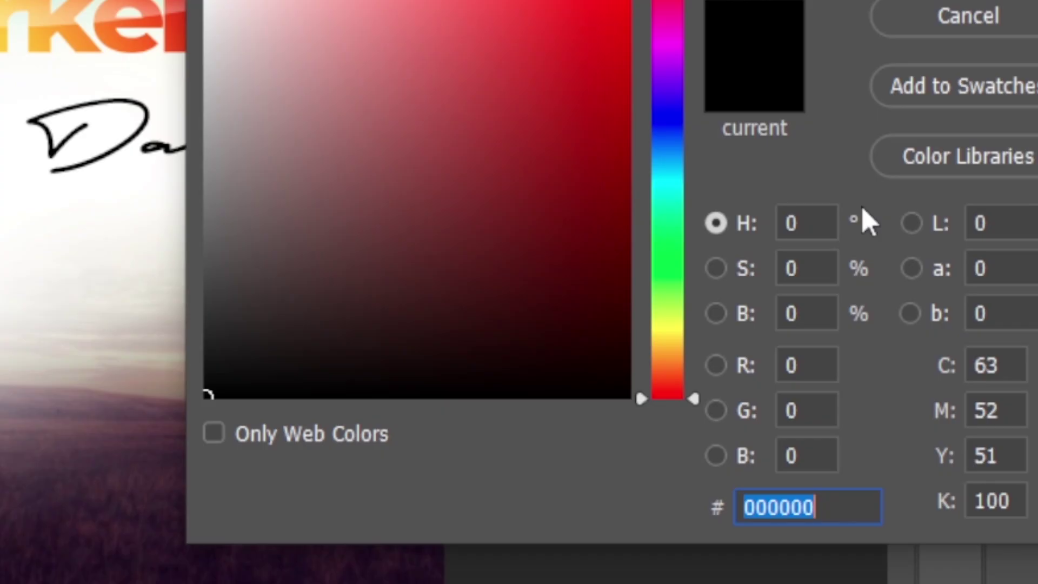
pyautogui.write('9B4A')
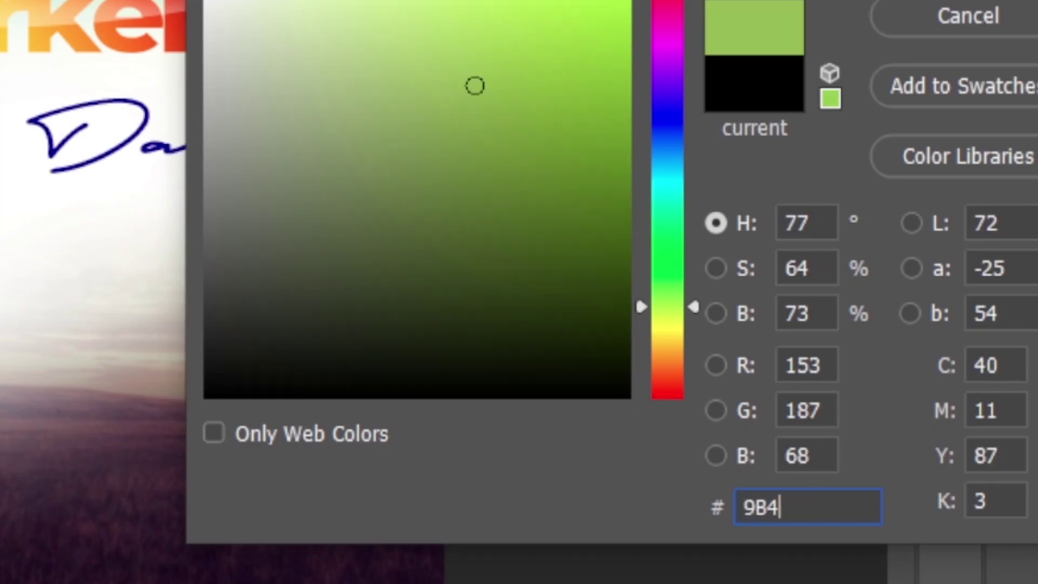
pyautogui.write('23')
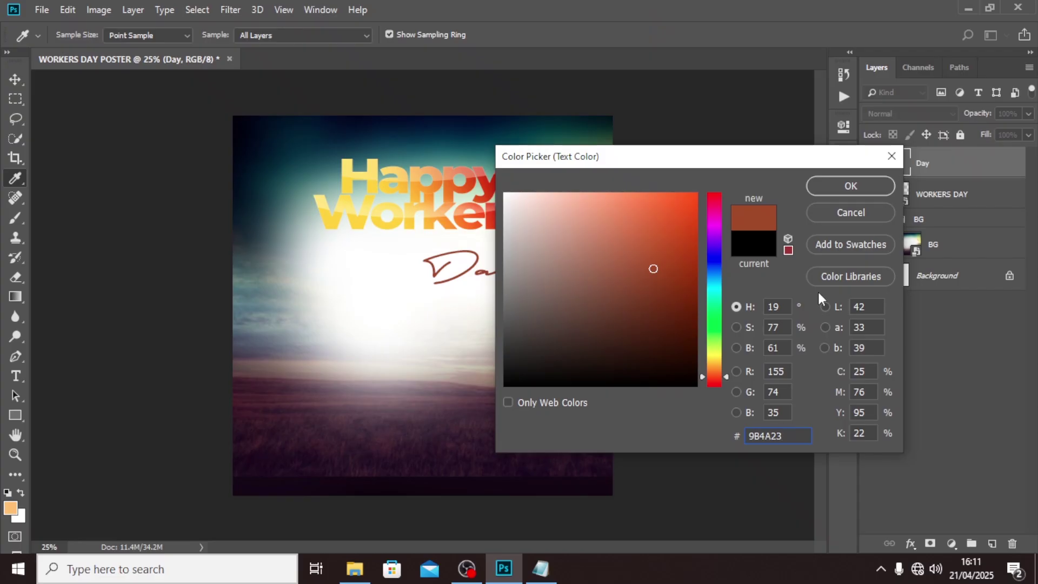
pyautogui.click(850, 187)
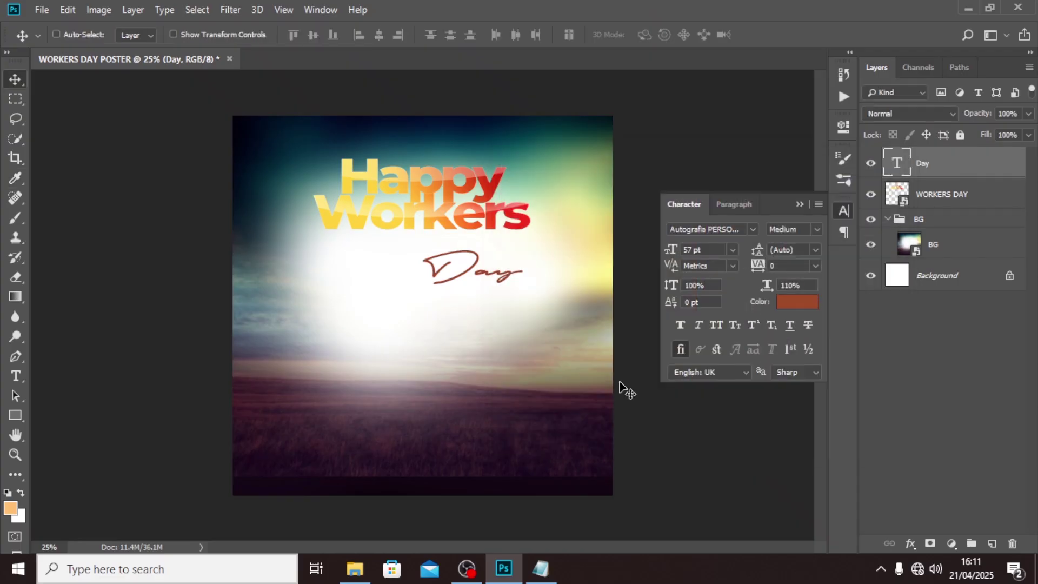
# Step: Nudge the Day text upward until its D overlaps the lower edge of the Workers title
pyautogui.hotkey('shift', 'Up')
pyautogui.hotkey('shift', 'Up')
pyautogui.hotkey('shift', 'Up')
pyautogui.hotkey('shift', 'Up')
pyautogui.hotkey('shift', 'Up')
pyautogui.hotkey('shift', 'Up')
pyautogui.hotkey('shift', 'Up')
pyautogui.hotkey('shift', 'Up')
pyautogui.hotkey('shift', 'Up')
pyautogui.hotkey('shift', 'Up')
pyautogui.hotkey('shift', 'Up')
pyautogui.hotkey('shift', 'Up')
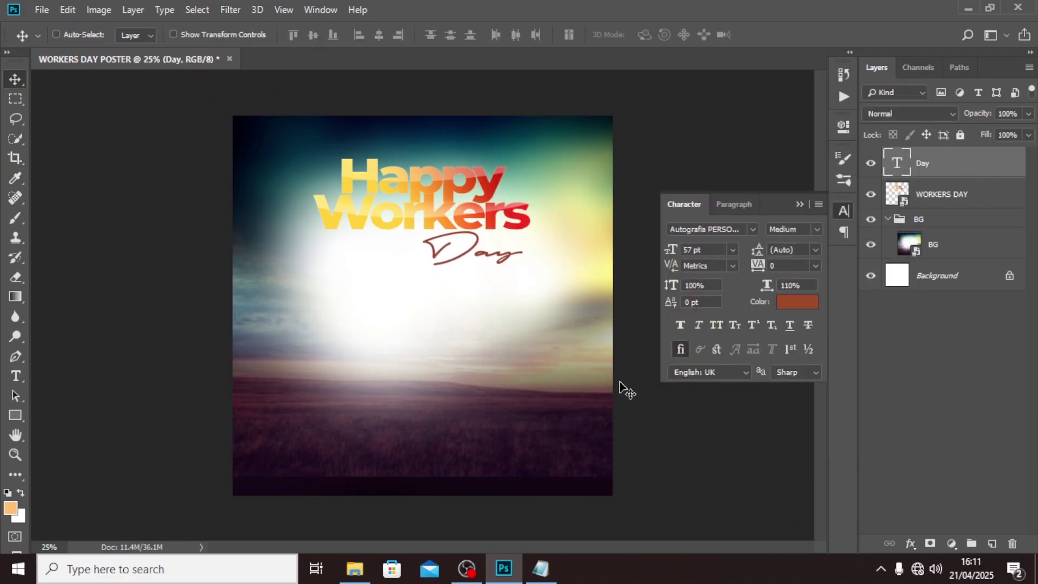
pyautogui.hotkey('shift', 'Up')
pyautogui.hotkey('shift', 'Up')
pyautogui.hotkey('shift', 'Up')
pyautogui.hotkey('shift', 'Up')
pyautogui.hotkey('shift', 'Up')
pyautogui.hotkey('shift', 'Up')
pyautogui.hotkey('shift', 'Up')
pyautogui.hotkey('shift', 'Up')
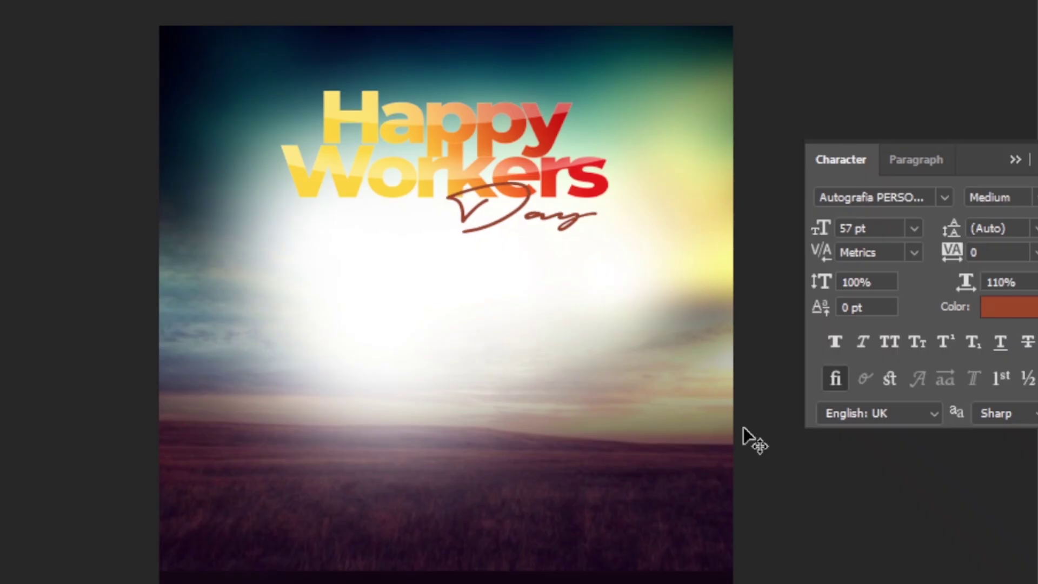
pyautogui.hotkey('shift', 'Up')
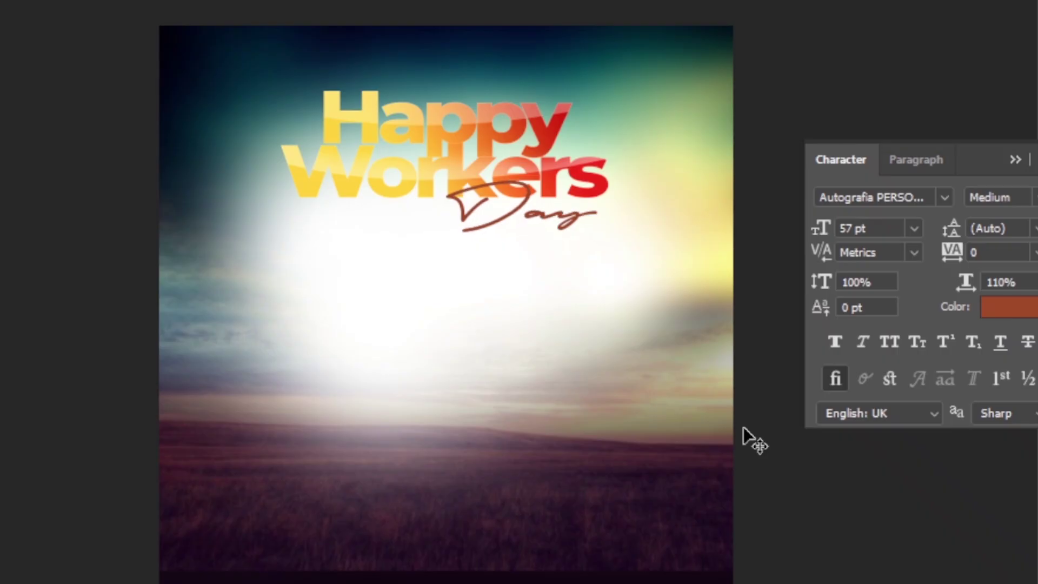
pyautogui.hotkey('shift', 'Up')
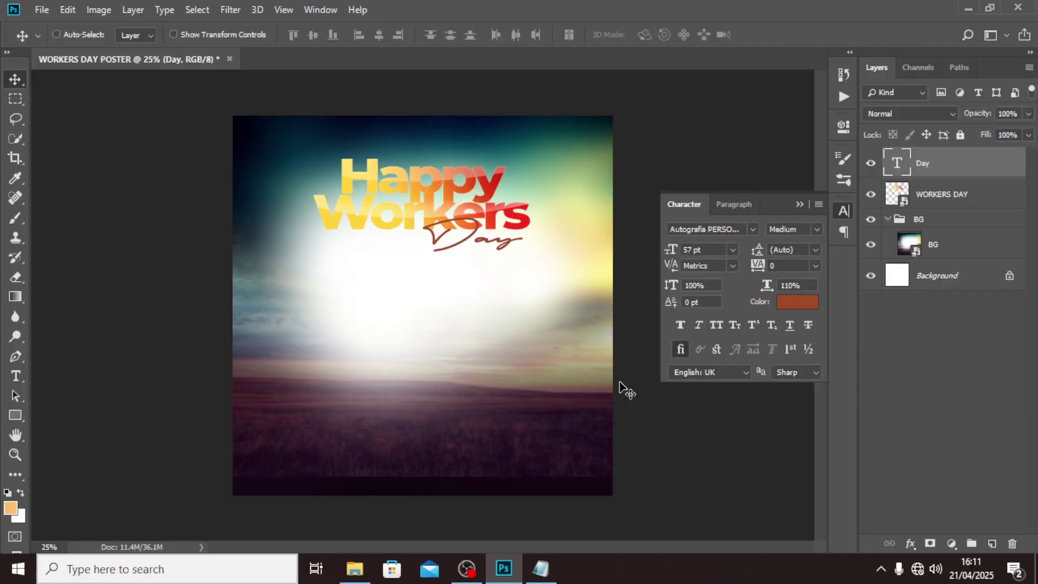
pyautogui.hotkey('shift', 'Up')
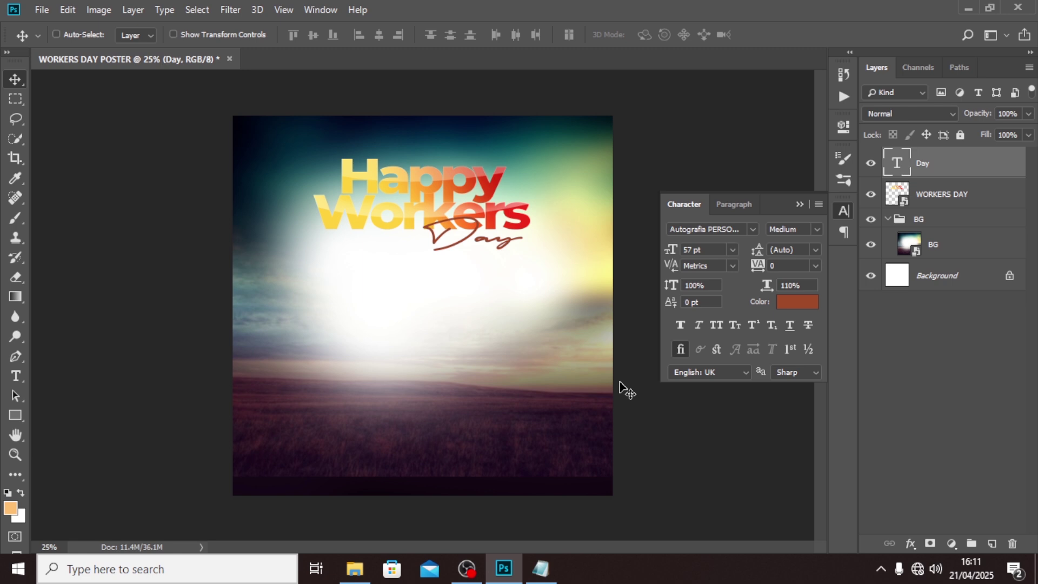
# Step: Add a new text layer below the title containing "happy new month", copied from the Notepad file F
pyautogui.press('t')
pyautogui.click(364, 306)
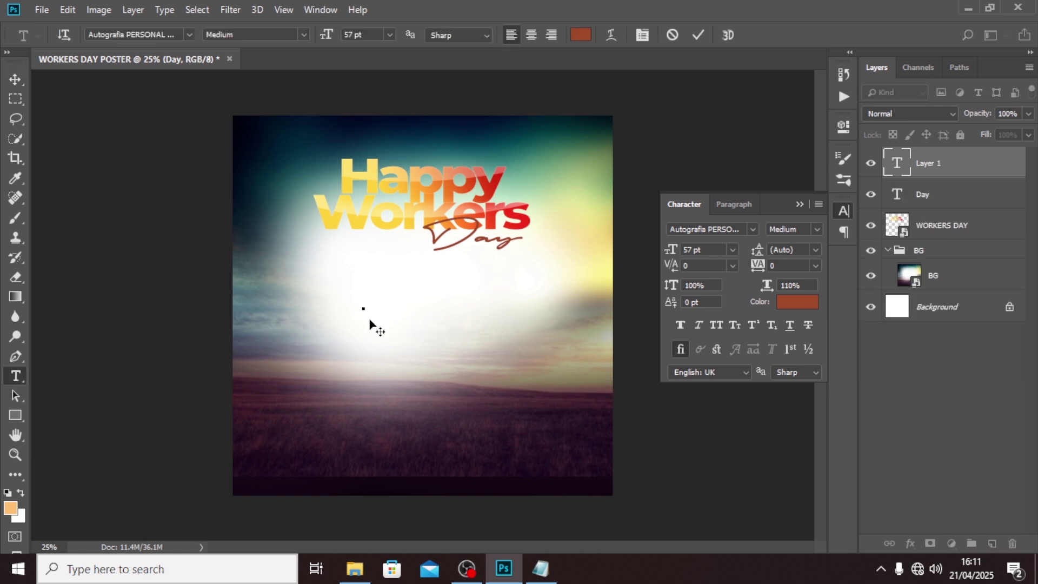
pyautogui.click(540, 568)
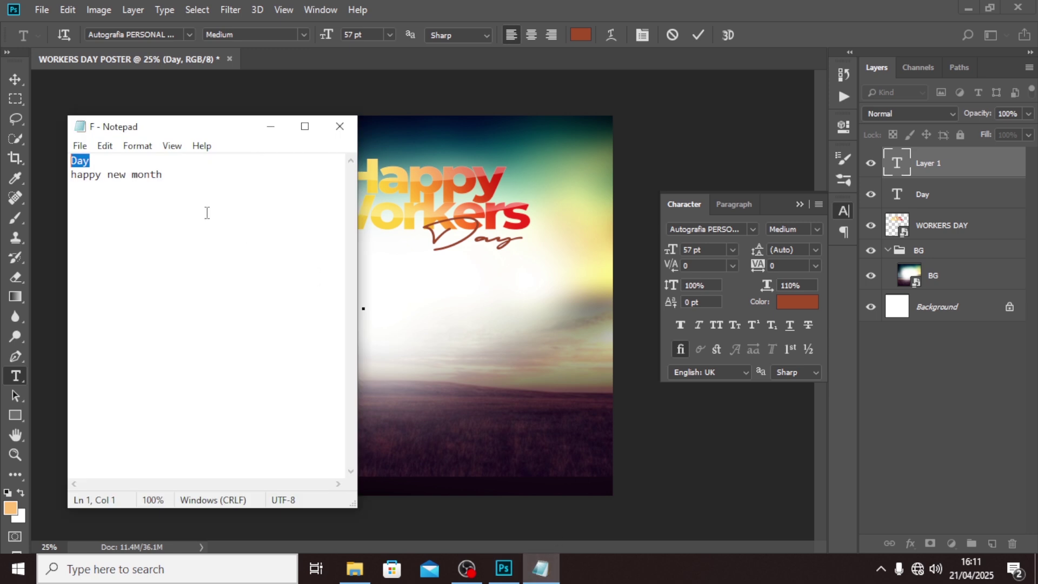
pyautogui.moveTo(169, 170); pyautogui.dragTo(75, 180)
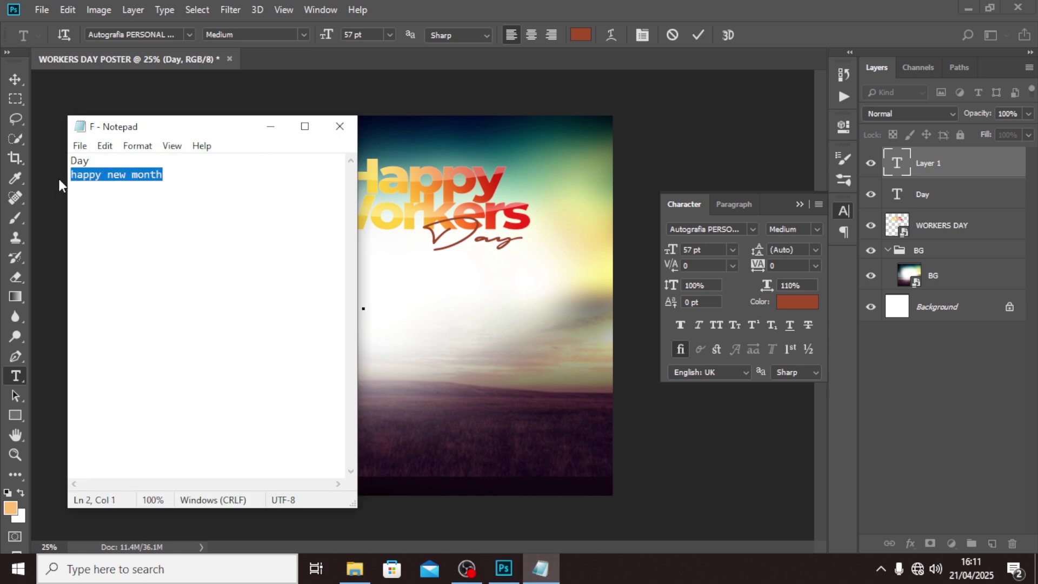
pyautogui.hotkey('ctrl', 'c')
pyautogui.click(568, 6)
pyautogui.hotkey('ctrl', 'v')
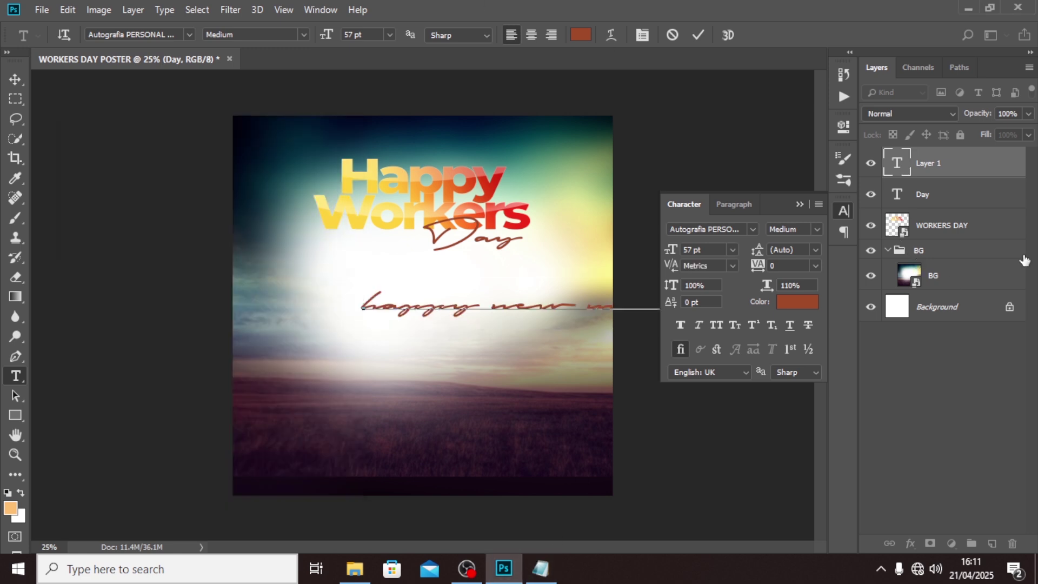
pyautogui.click(957, 157)
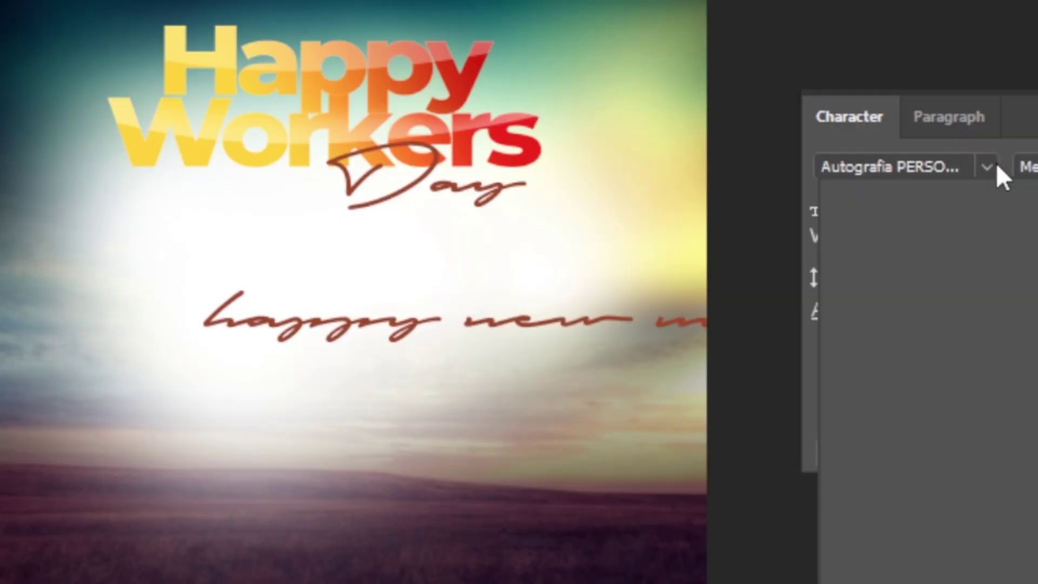
# Step: Set the happy new month text's font to Montserrat and its size to 10 pt
pyautogui.click(754, 228)
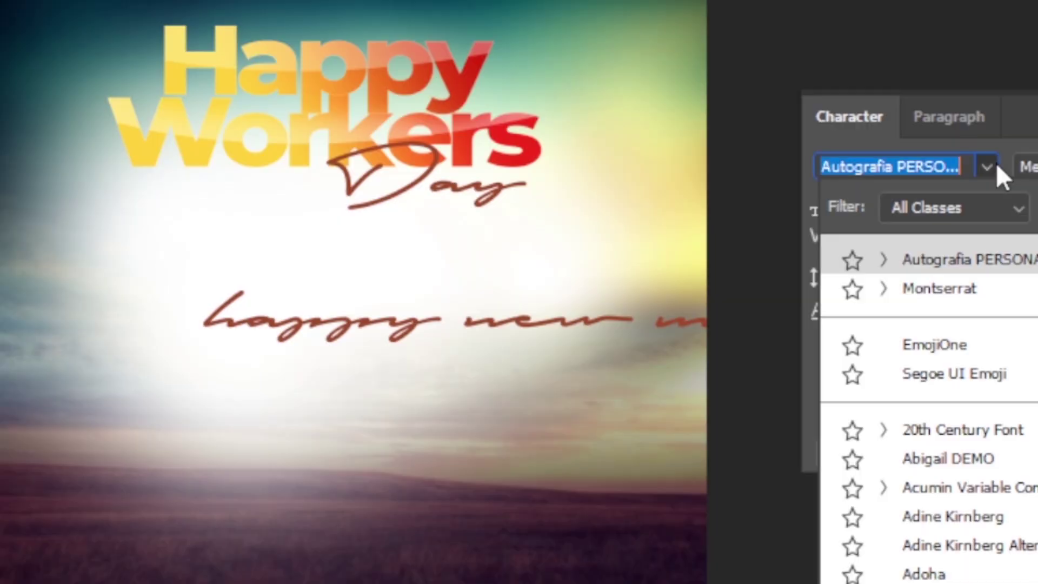
pyautogui.click(923, 288)
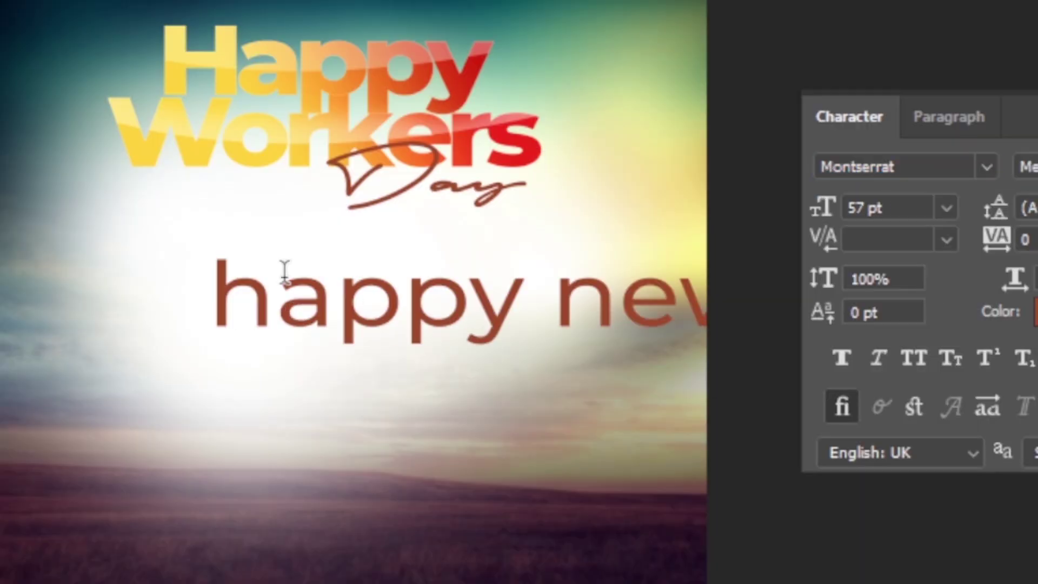
pyautogui.click(910, 213)
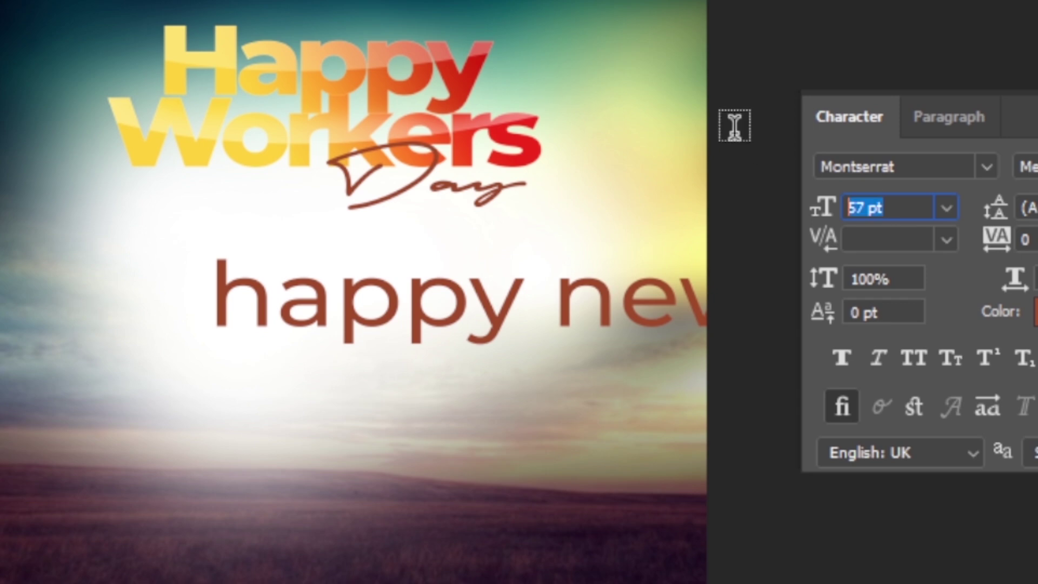
pyautogui.write('10')
pyautogui.press('Return')
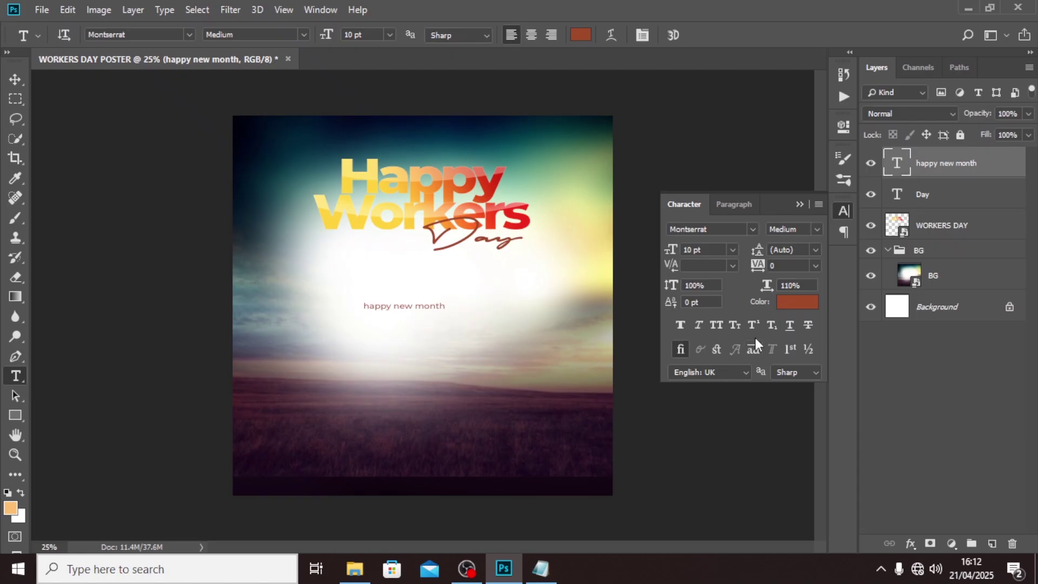
# Step: Turn on All Caps for the happy new month text and move it beneath Workers, just left of Day
pyautogui.click(715, 325)
pyautogui.click(16, 79)
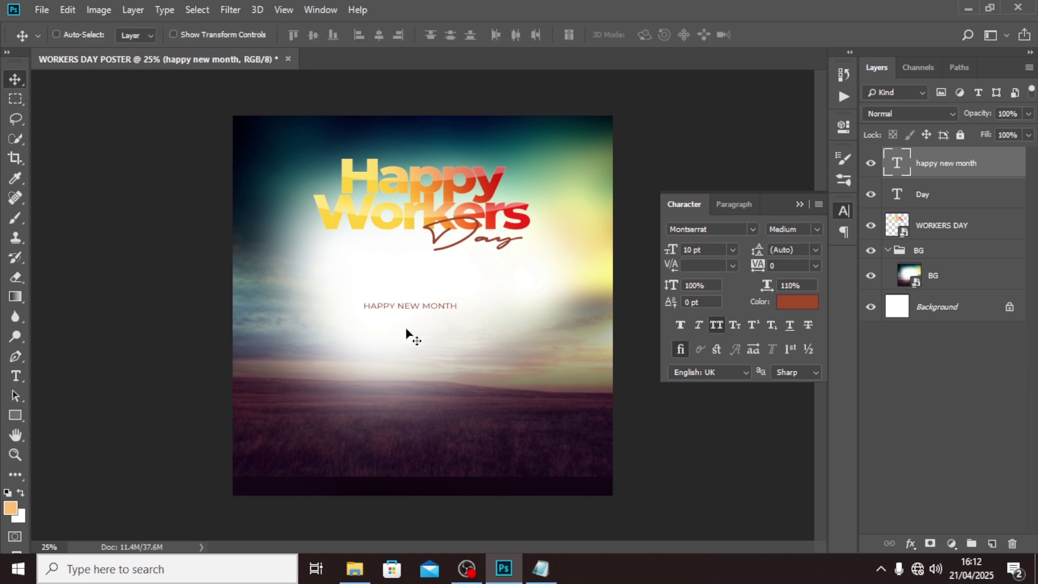
pyautogui.moveTo(406, 331); pyautogui.dragTo(377, 264)
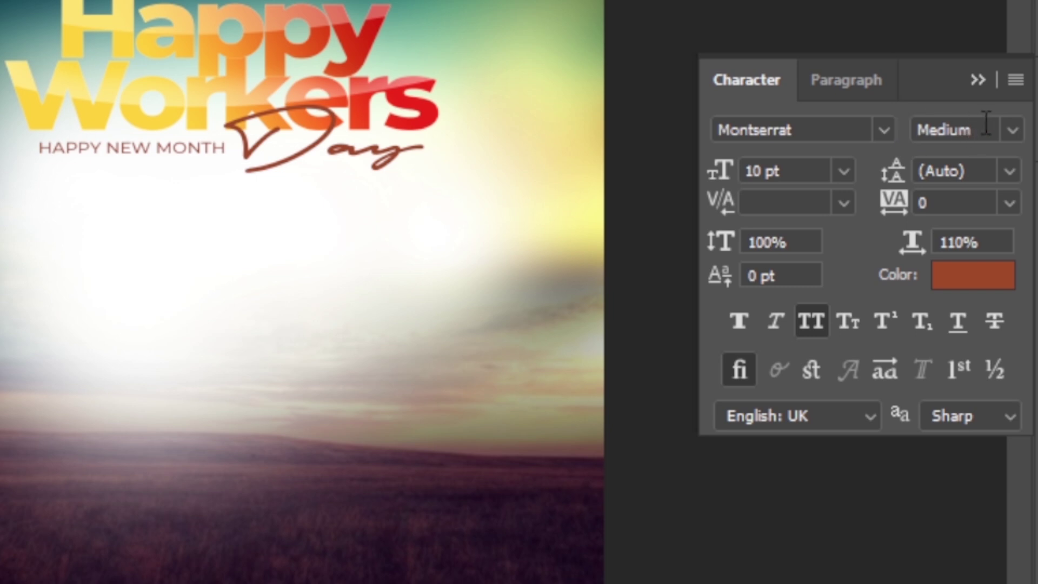
# Step: Set the happy new month text to the Black font weight and colour it bright red ff1d00
pyautogui.click(1012, 134)
pyautogui.click(1006, 547)
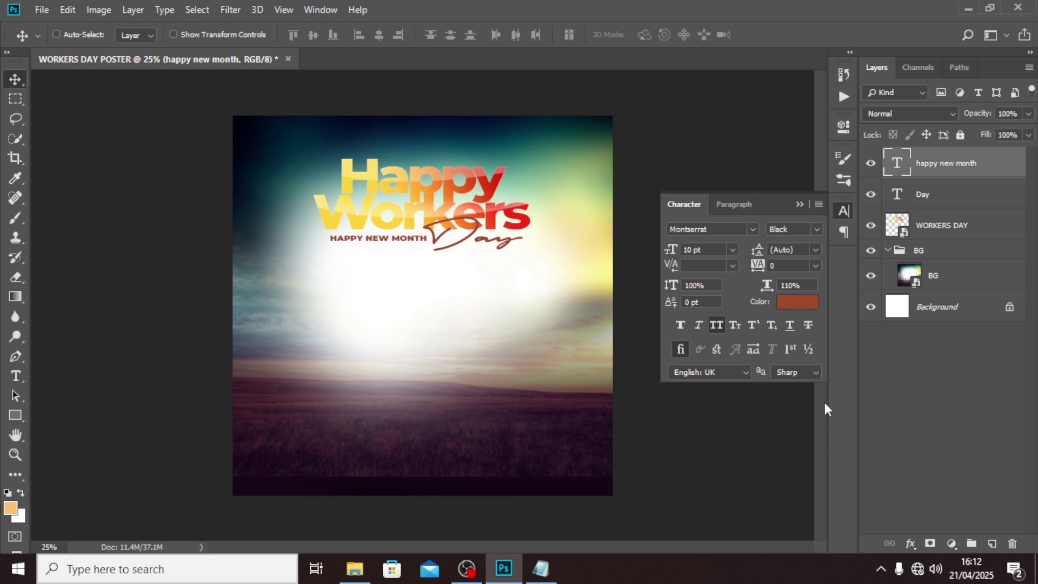
pyautogui.click(796, 302)
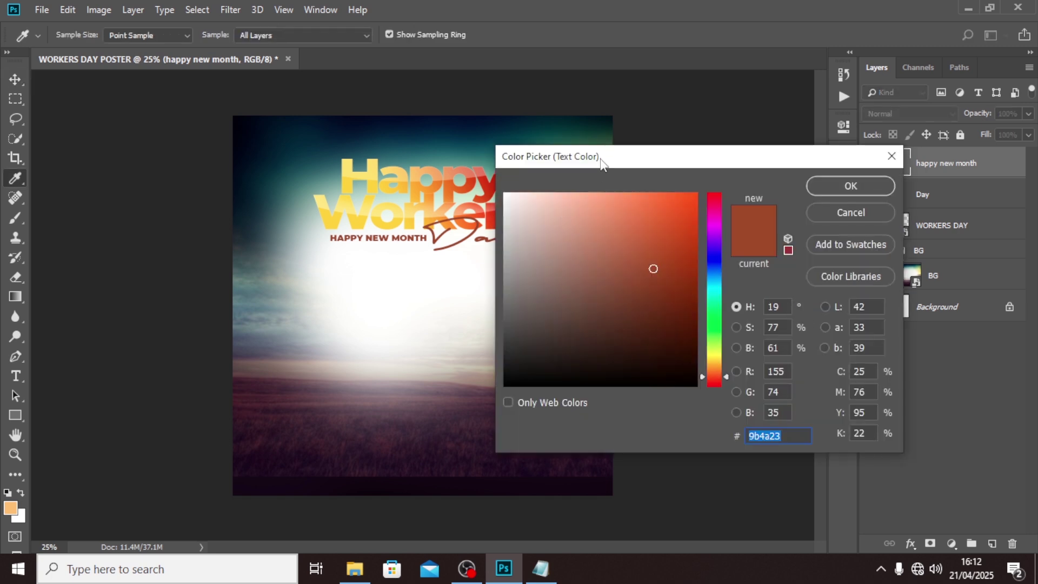
pyautogui.moveTo(602, 163); pyautogui.dragTo(661, 198)
pyautogui.click(522, 227)
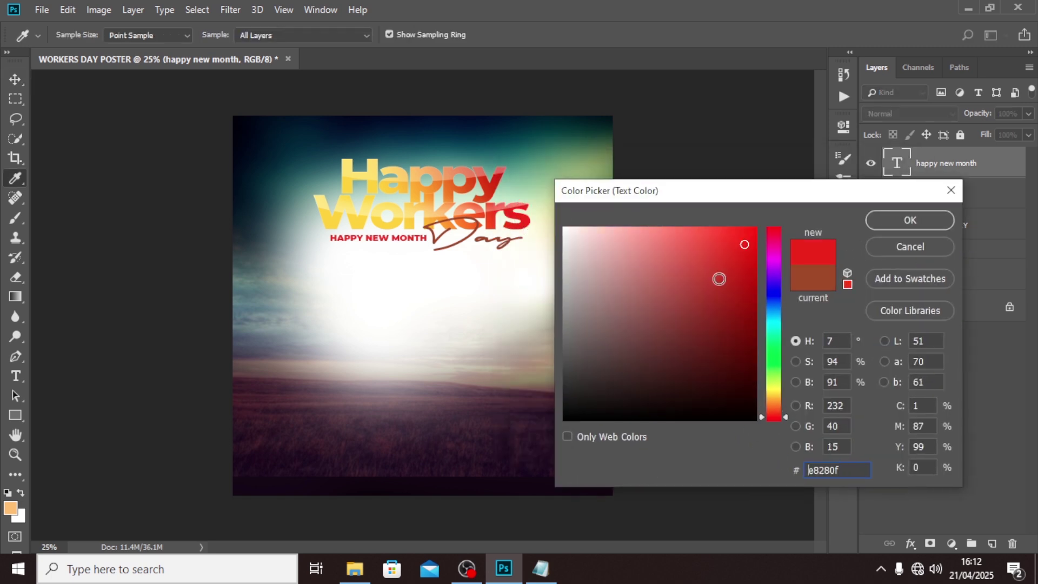
pyautogui.moveTo(747, 228); pyautogui.dragTo(764, 204)
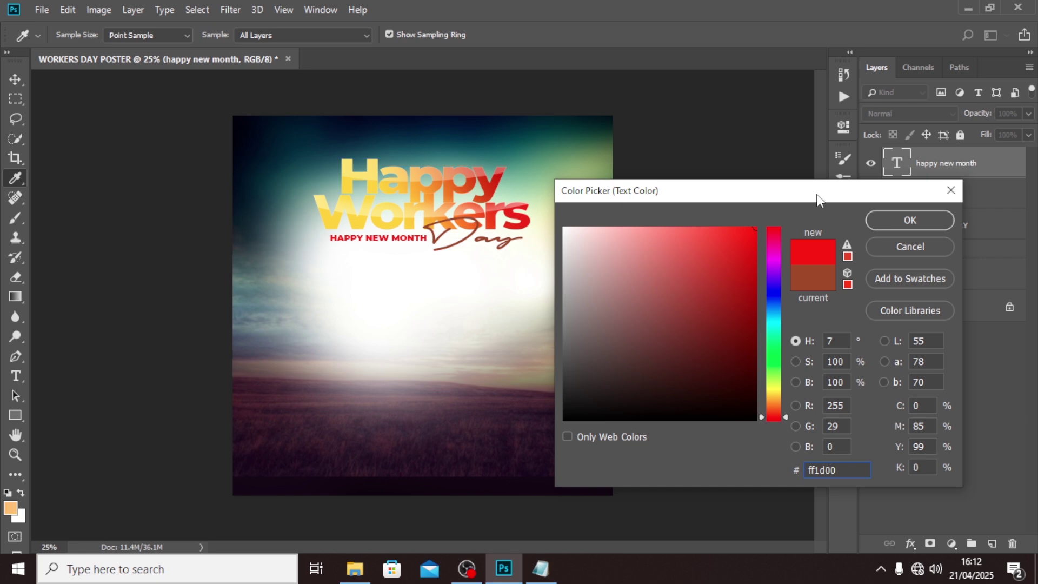
pyautogui.click(883, 222)
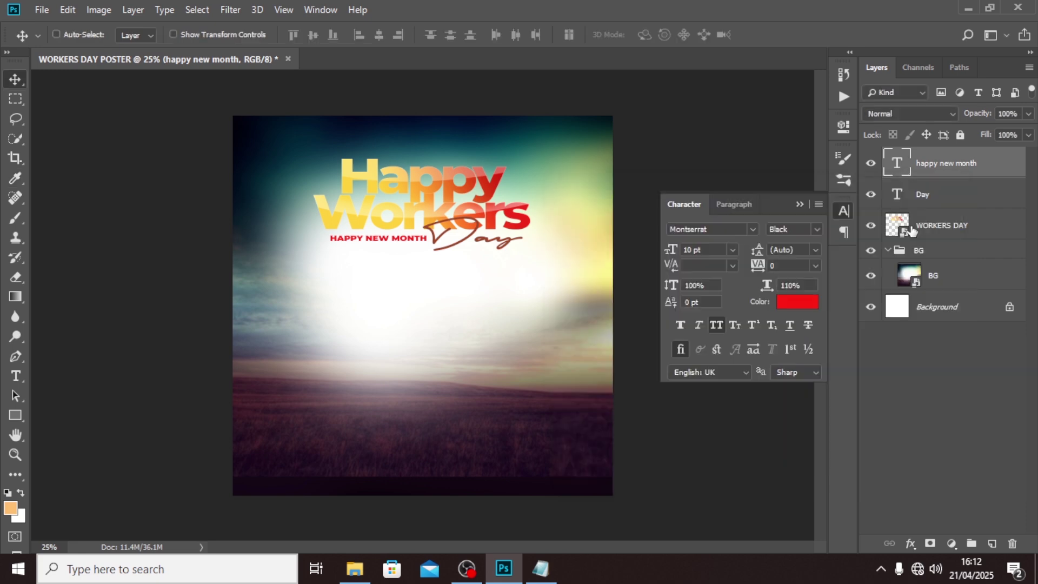
# Step: Add a 2 px white outside stroke to the happy new month text layer
pyautogui.doubleClick(1019, 160)
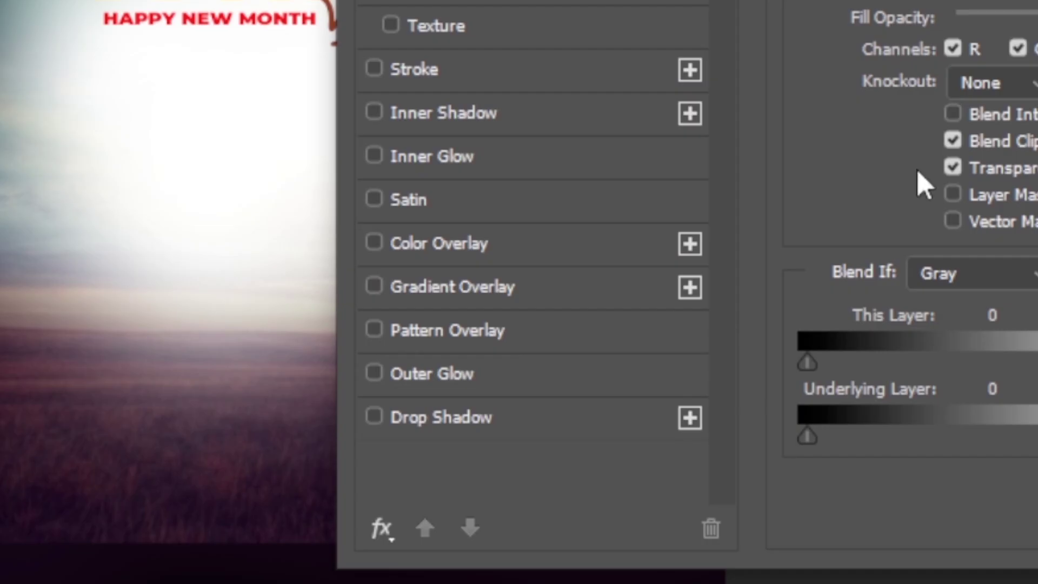
pyautogui.click(480, 85)
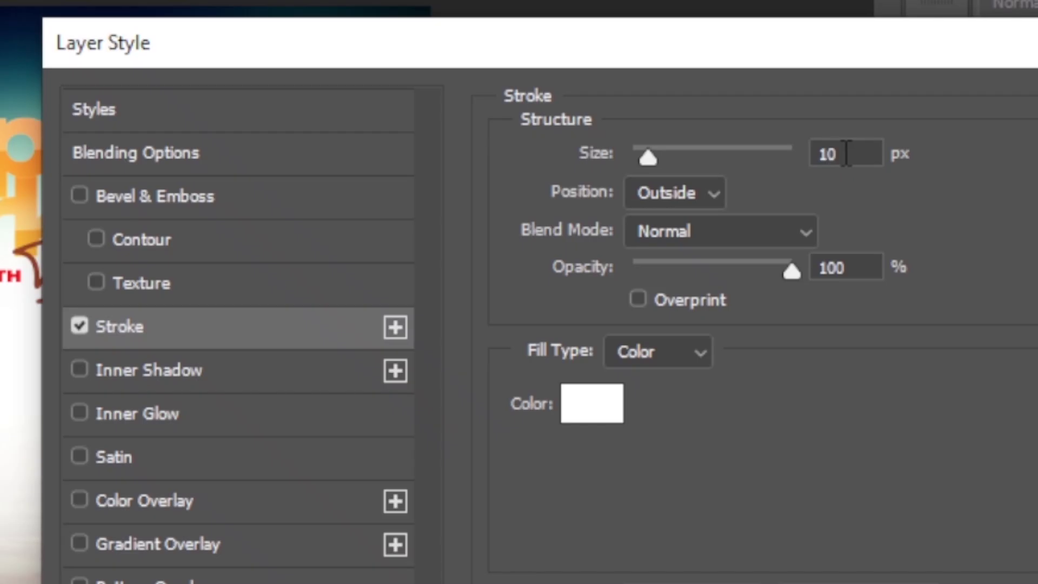
pyautogui.doubleClick(793, 183)
pyautogui.write('2')
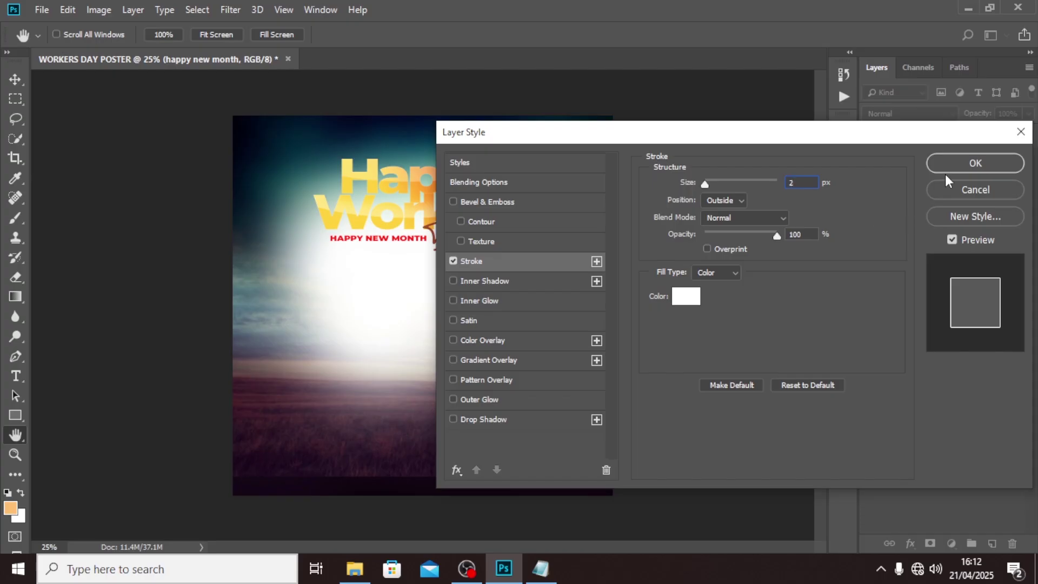
pyautogui.click(955, 167)
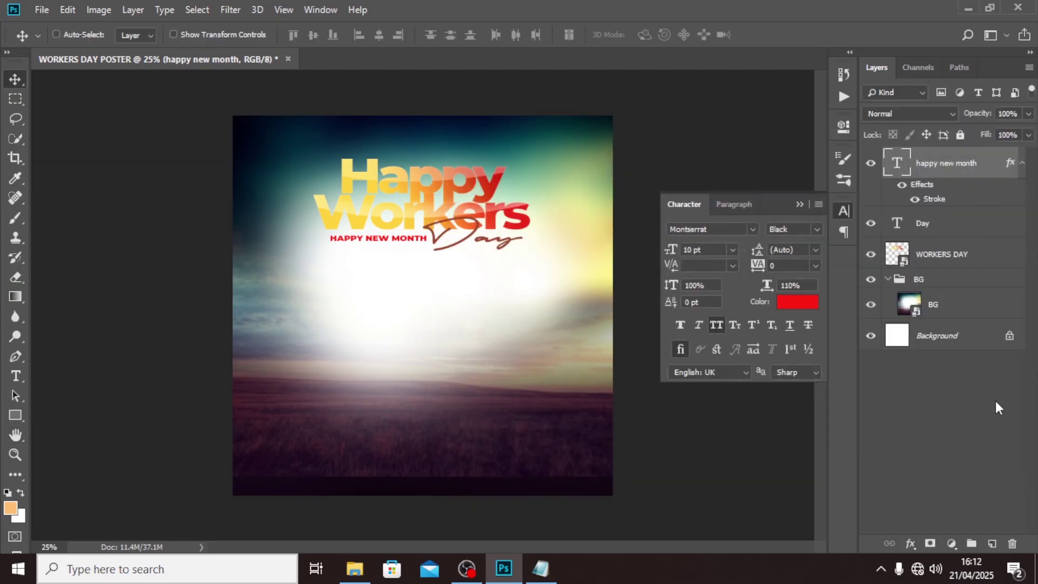
# Step: Nudge the happy new month text slightly up and left, closer under Workers and away from the D of Day
pyautogui.hotkey('shift', 'Up')
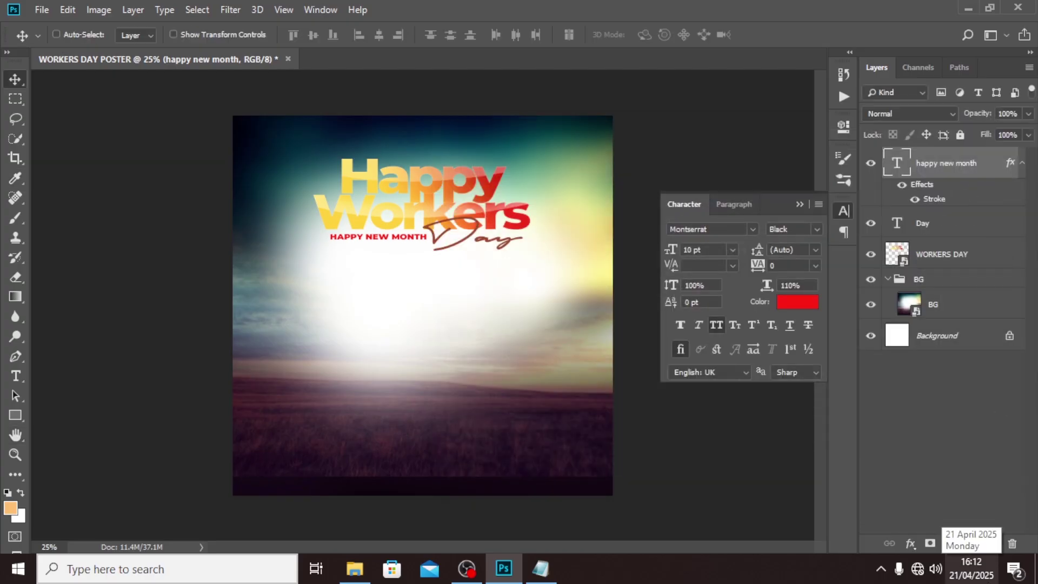
pyautogui.press('Left')
pyautogui.press('Left')
pyautogui.press('Left')
pyautogui.press('Left')
pyautogui.press('Left')
pyautogui.press('Left')
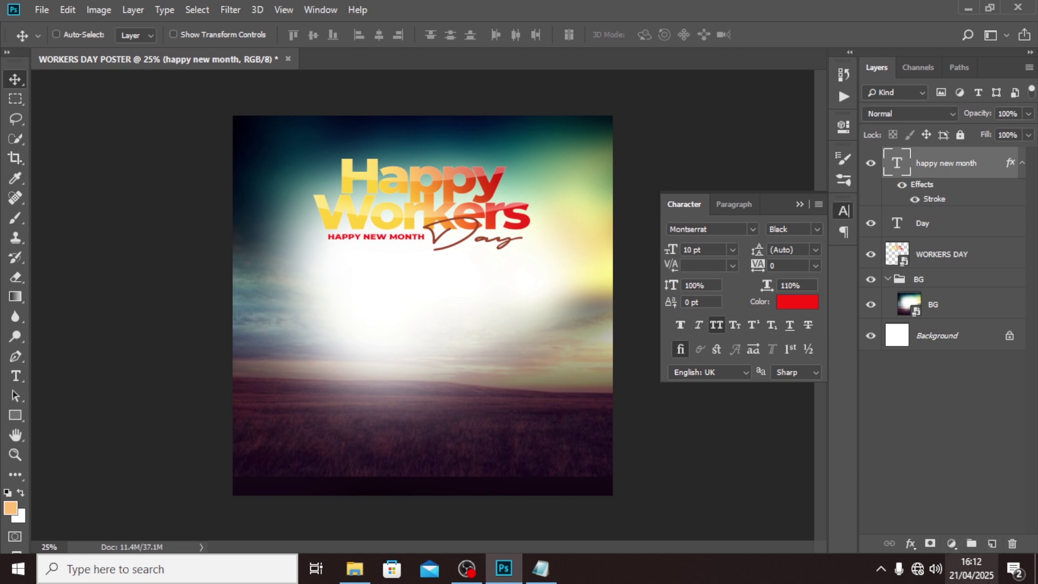
# Step: Add a 5 px white outside stroke to the Day text layer
pyautogui.click(986, 222)
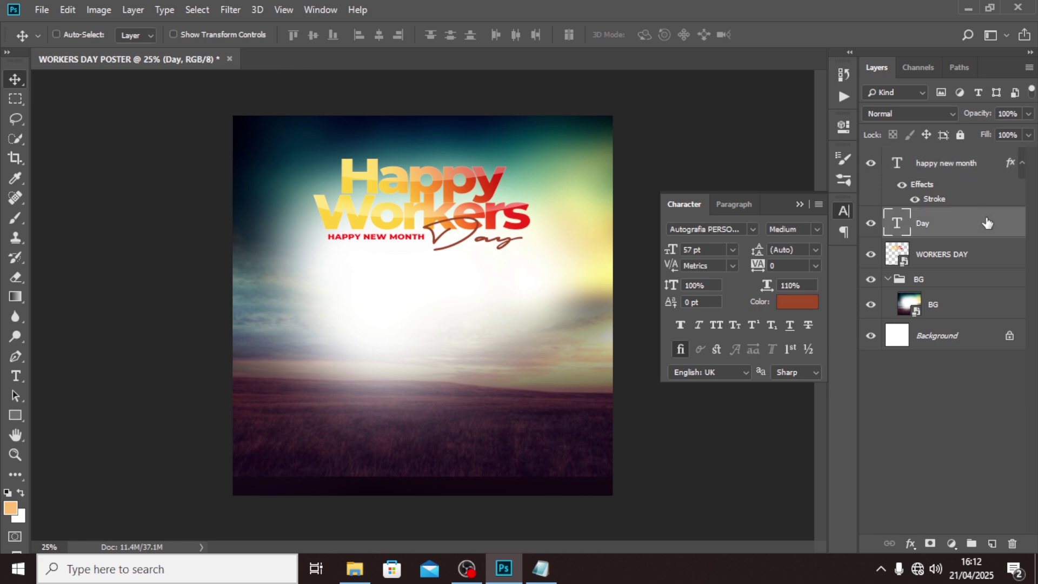
pyautogui.doubleClick(989, 223)
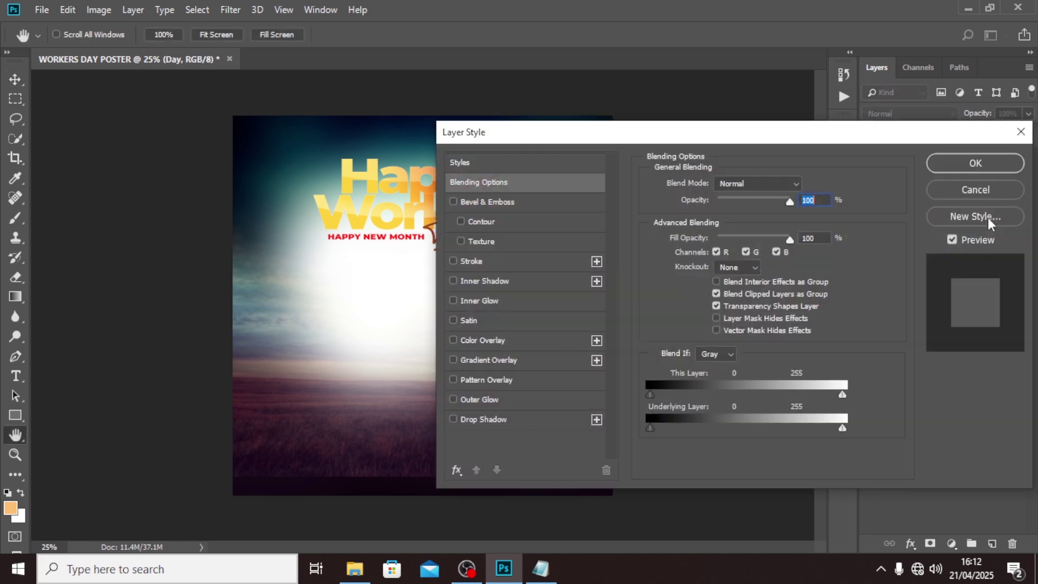
pyautogui.click(482, 261)
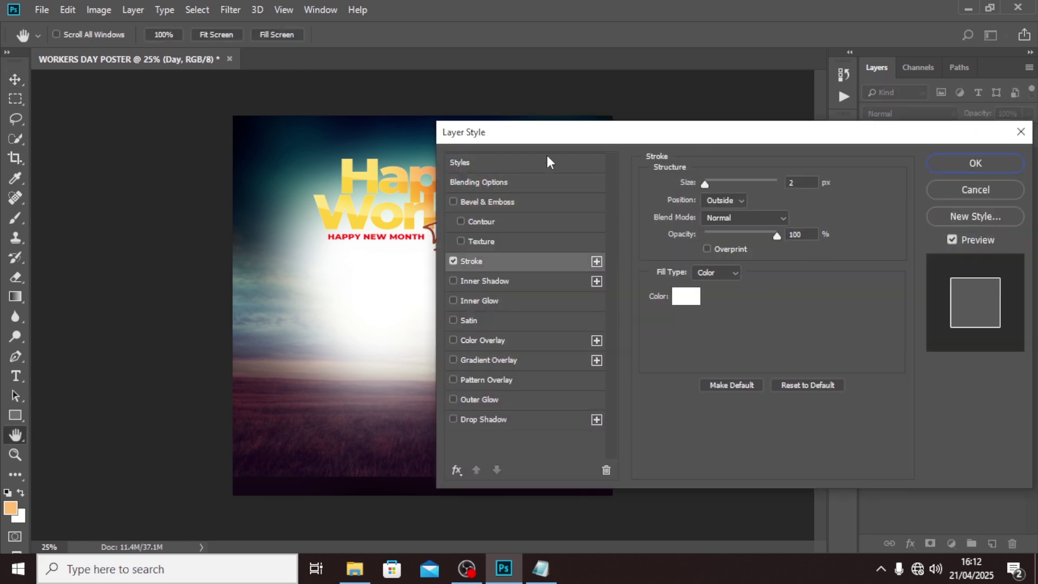
pyautogui.moveTo(551, 134); pyautogui.dragTo(699, 114)
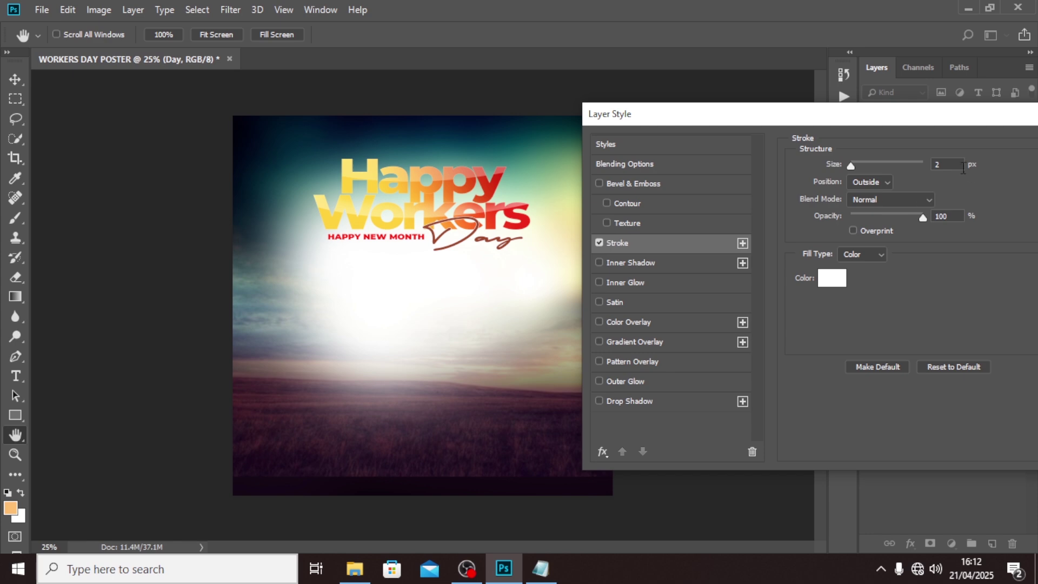
pyautogui.write('5')
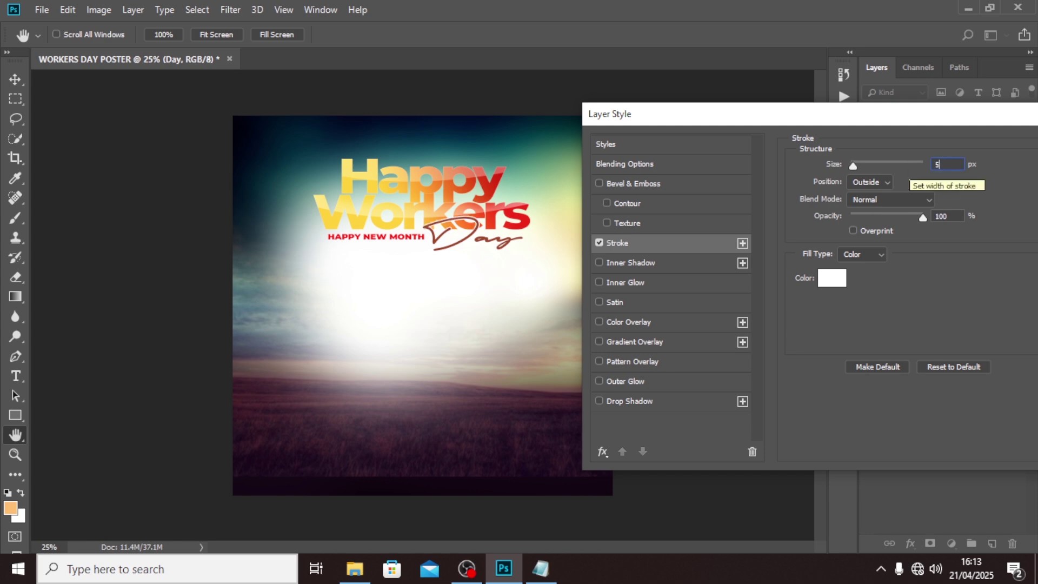
pyautogui.moveTo(889, 113); pyautogui.dragTo(764, 109)
pyautogui.click(991, 139)
# Step: Collapse both text layers' effects, group them with the WORKERS DAY layer and name the group HAPPY WORKER DAY
pyautogui.click(1023, 163)
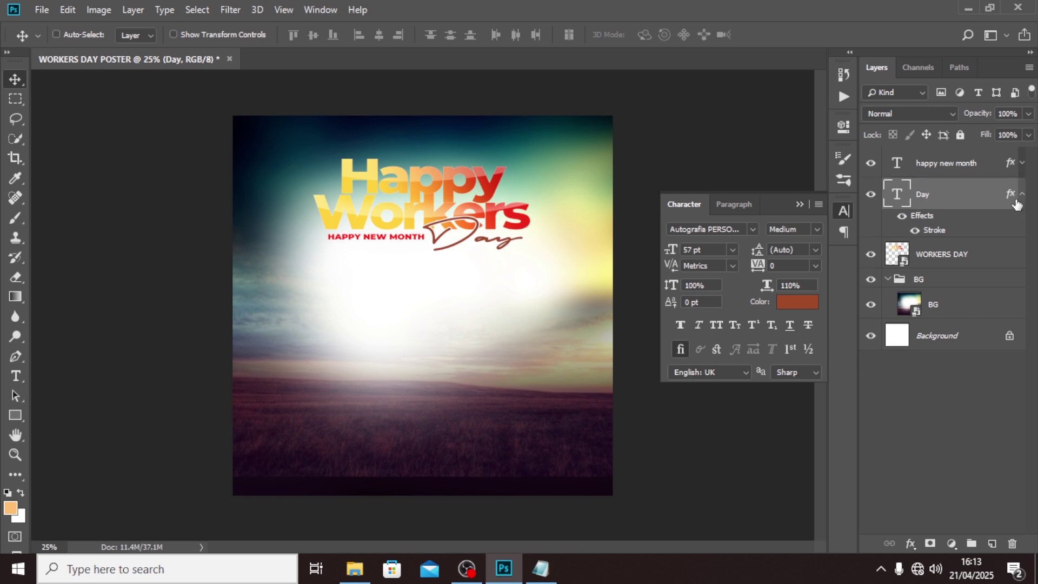
pyautogui.click(1022, 195)
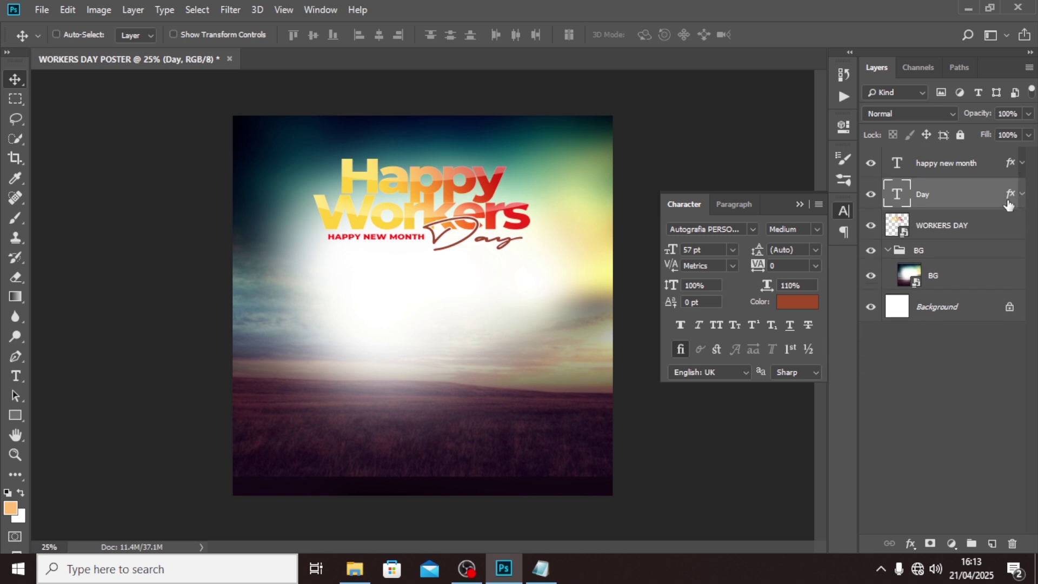
pyautogui.click(946, 231)
pyautogui.keyDown('shift'); pyautogui.click(947, 194); pyautogui.keyUp('shift')
pyautogui.hotkey('ctrl', 'g')
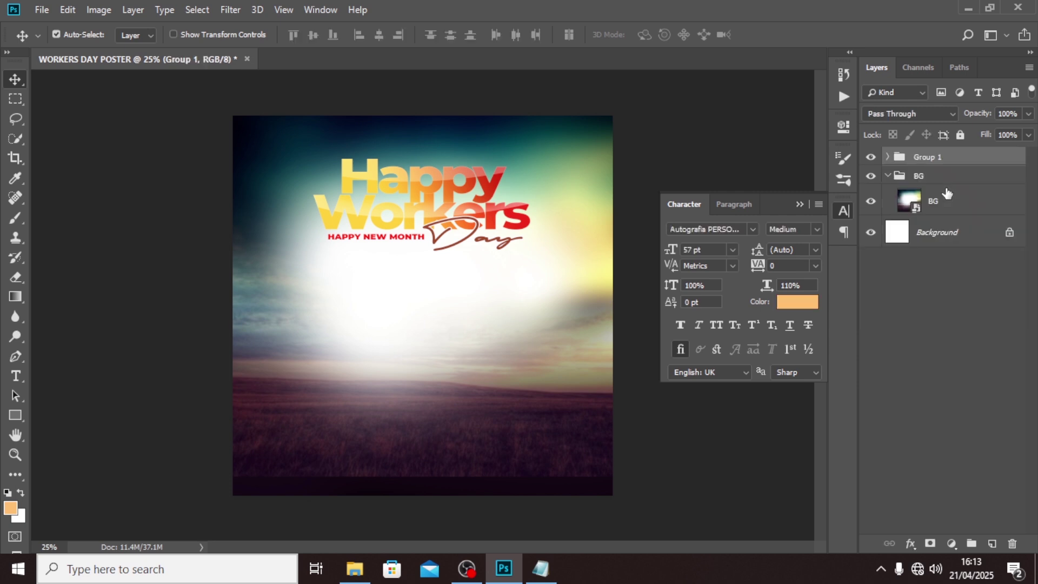
pyautogui.doubleClick(925, 156)
pyautogui.write('HAPPY WORKER DAY')
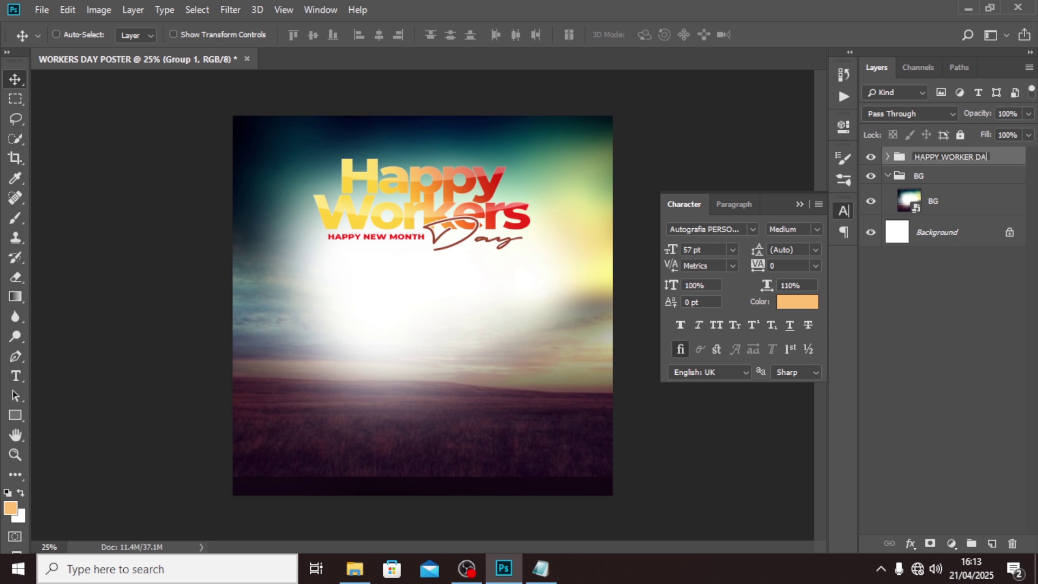
pyautogui.press('Return')
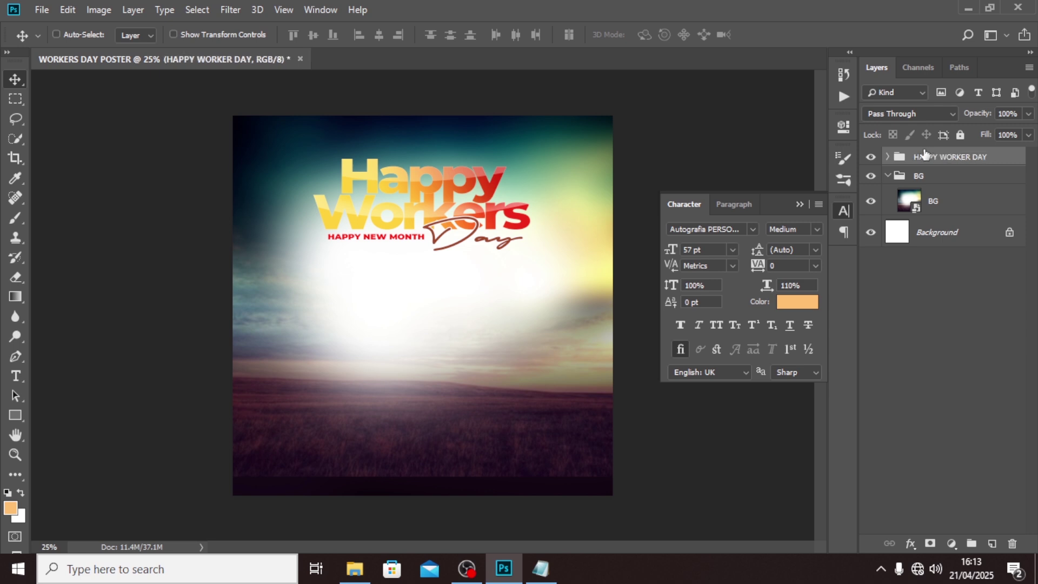
# Step: Place the file pngwing.com (19) copy as an embedded image above the happy new month layer inside the HAPPY WORKER DAY group
pyautogui.click(888, 157)
pyautogui.click(888, 270)
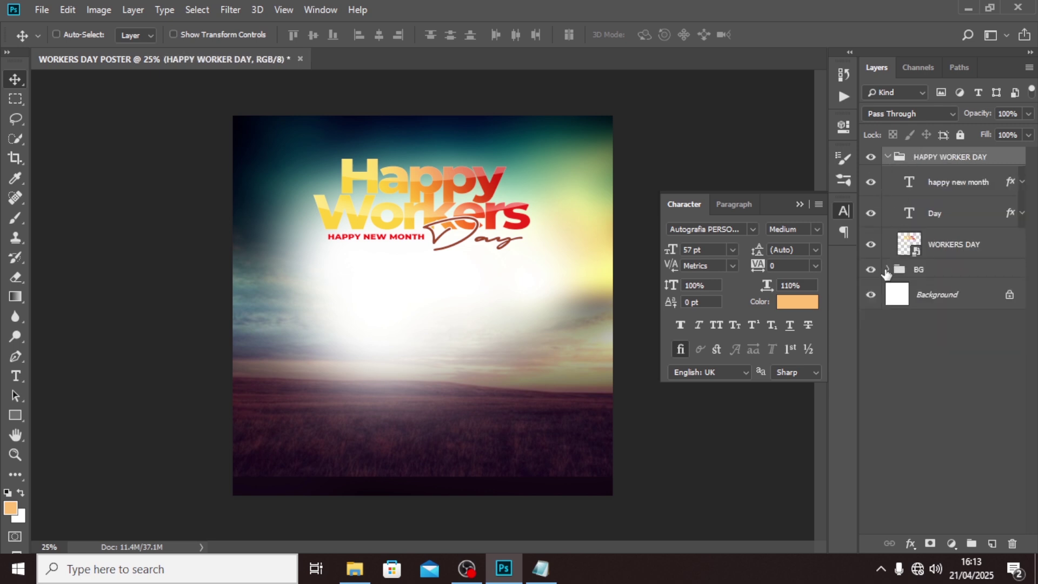
pyautogui.click(957, 182)
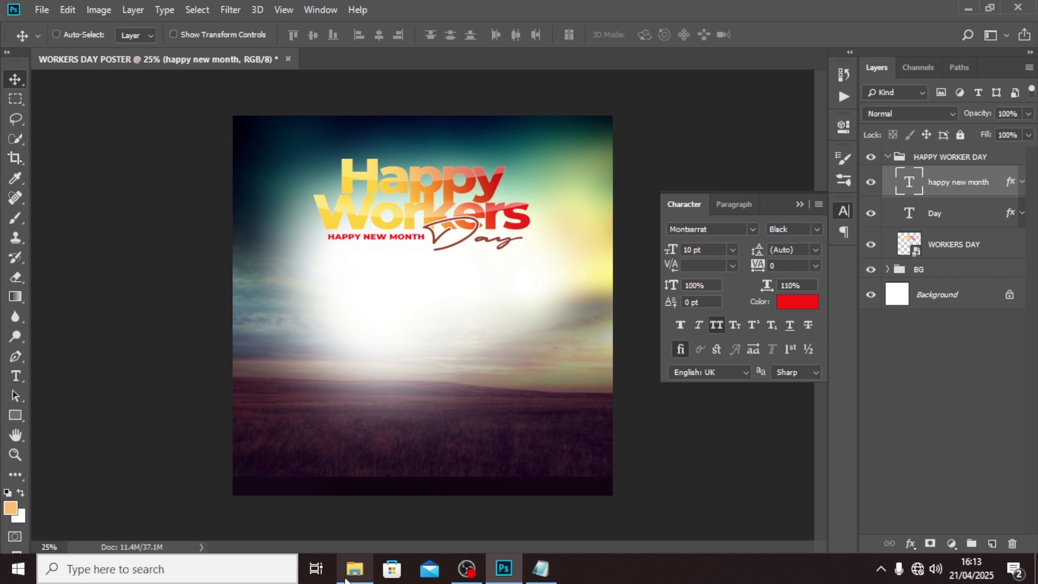
pyautogui.click(56, 9)
pyautogui.moveTo(42, 9)
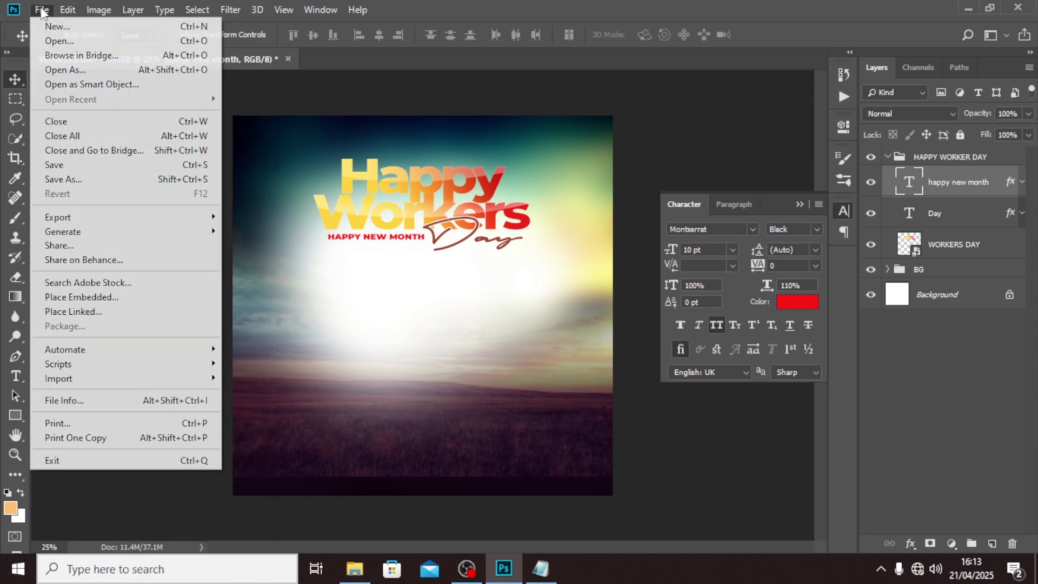
pyautogui.click(98, 296)
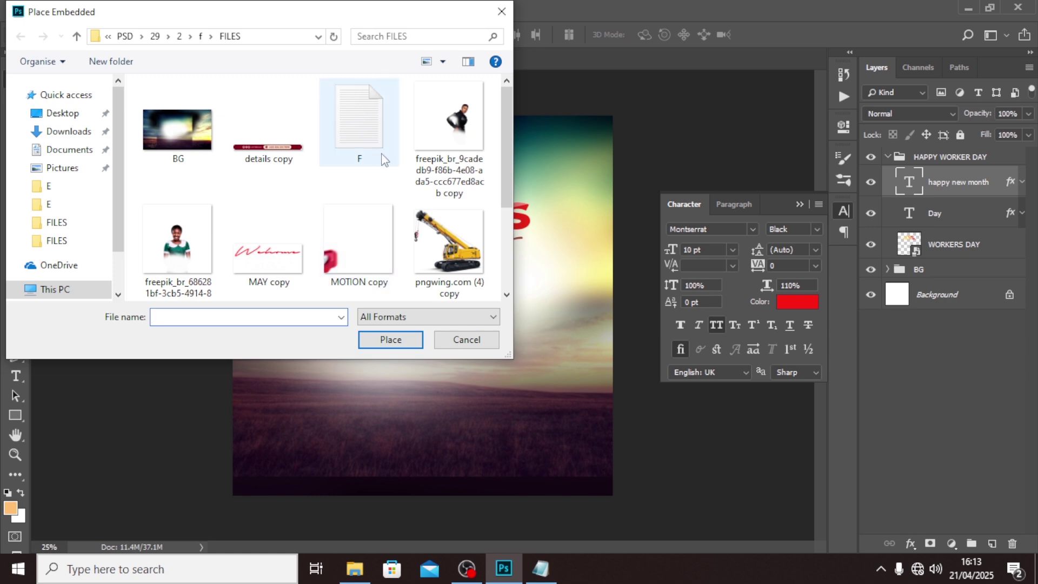
pyautogui.scroll(-2, 354, 124)
pyautogui.click(179, 212)
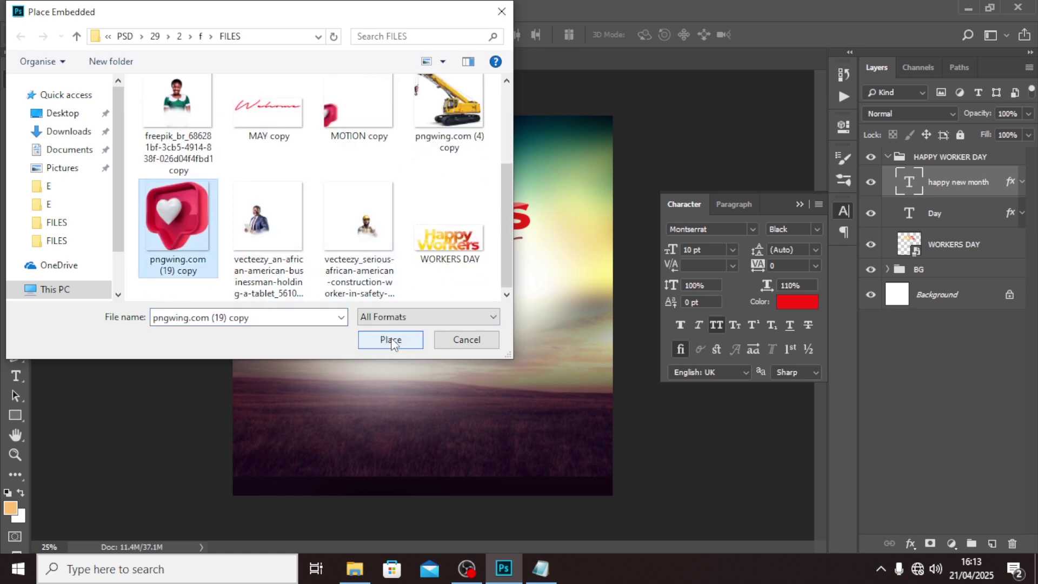
pyautogui.click(391, 339)
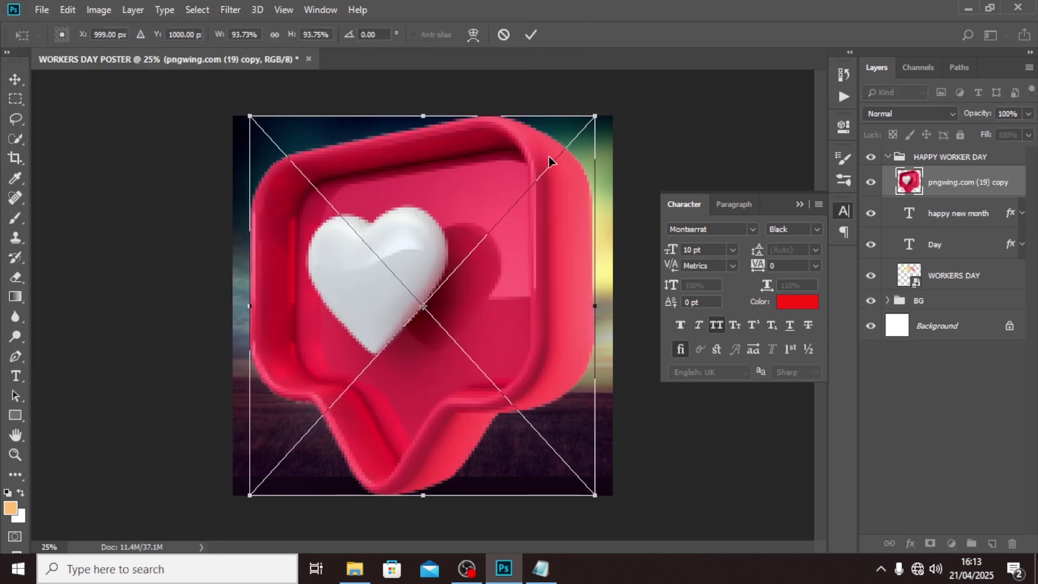
# Step: Shrink the heart icon to a small badge and position it right beside Happy, above the end of Workers
pyautogui.moveTo(593, 118); pyautogui.dragTo(527, 203)
pyautogui.press('Return')
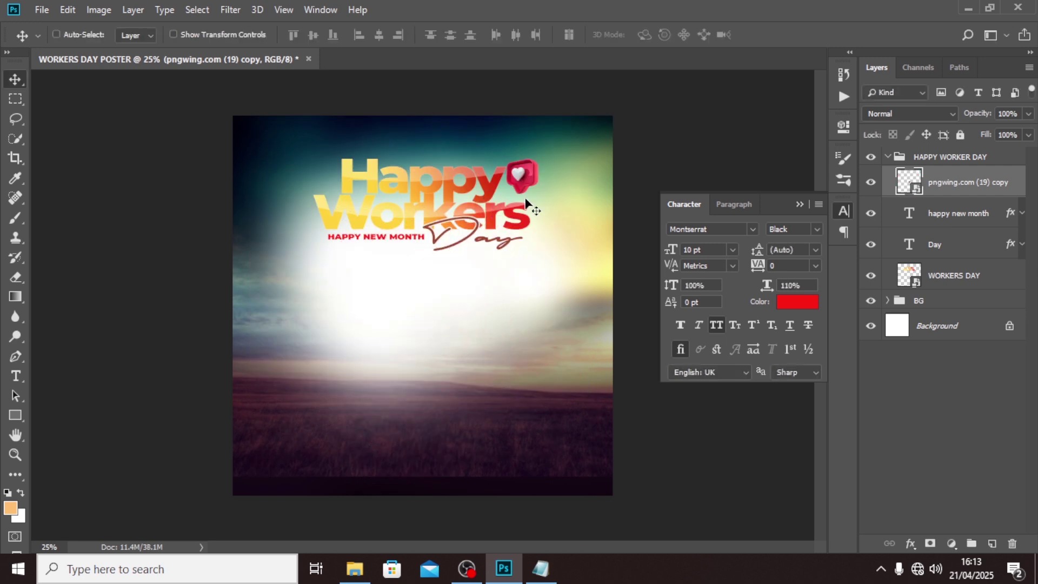
pyautogui.hotkey('shift', 'Down')
pyautogui.hotkey('shift', 'Down')
pyautogui.hotkey('shift', 'Down')
pyautogui.hotkey('shift', 'Down')
pyautogui.hotkey('shift', 'Down')
pyautogui.hotkey('shift', 'Down')
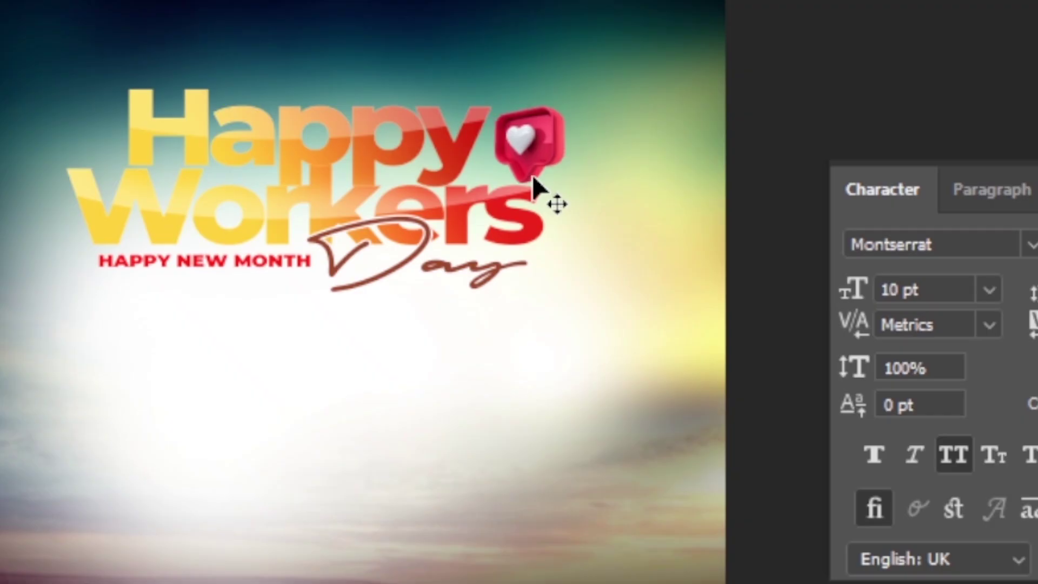
pyautogui.hotkey('shift', 'Right')
pyautogui.hotkey('shift', 'Right')
pyautogui.hotkey('shift', 'Right')
pyautogui.hotkey('shift', 'Right')
# Step: Enlarge the heart icon slightly and nudge it right and up so it clears the y of Happy
pyautogui.hotkey('ctrl', 't')
pyautogui.moveTo(504, 104); pyautogui.dragTo(490, 88)
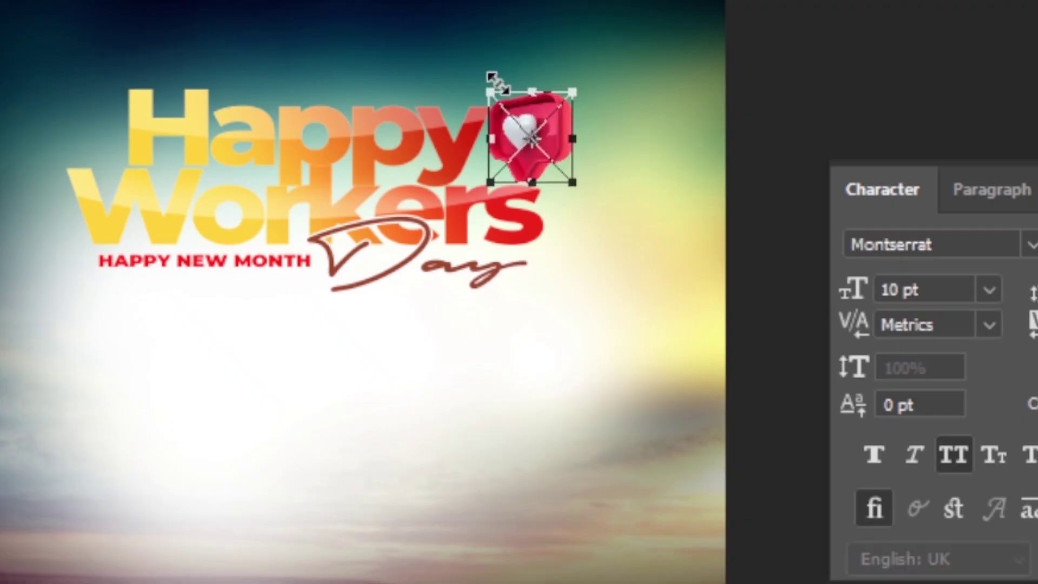
pyautogui.press('Return')
pyautogui.hotkey('shift', 'Right')
pyautogui.hotkey('shift', 'Right')
pyautogui.hotkey('shift', 'Up')
pyautogui.hotkey('shift', 'Up')
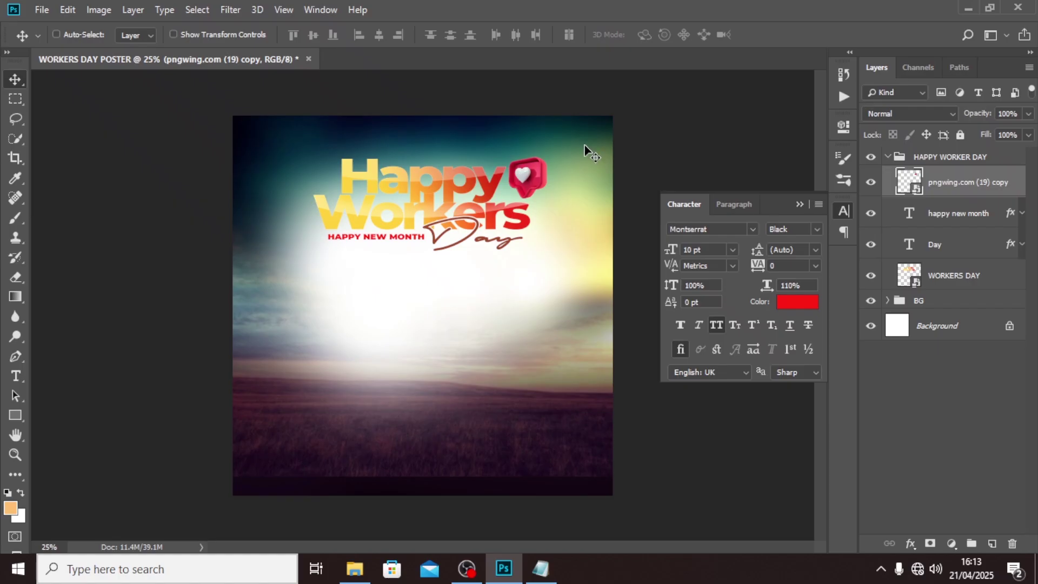
# Step: Collapse the HAPPY WORKER DAY group and place freepik_br_686281bf-3cb5-4914-838f-026d04f4fbd1 copy as an embedded image above it at 100% size, with the guides shown
pyautogui.click(888, 156)
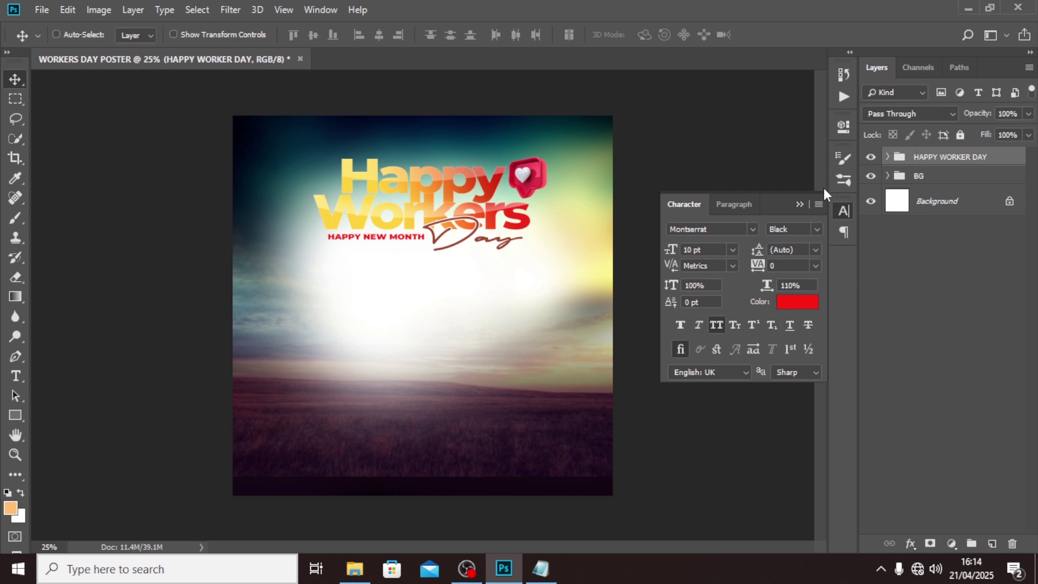
pyautogui.click(799, 203)
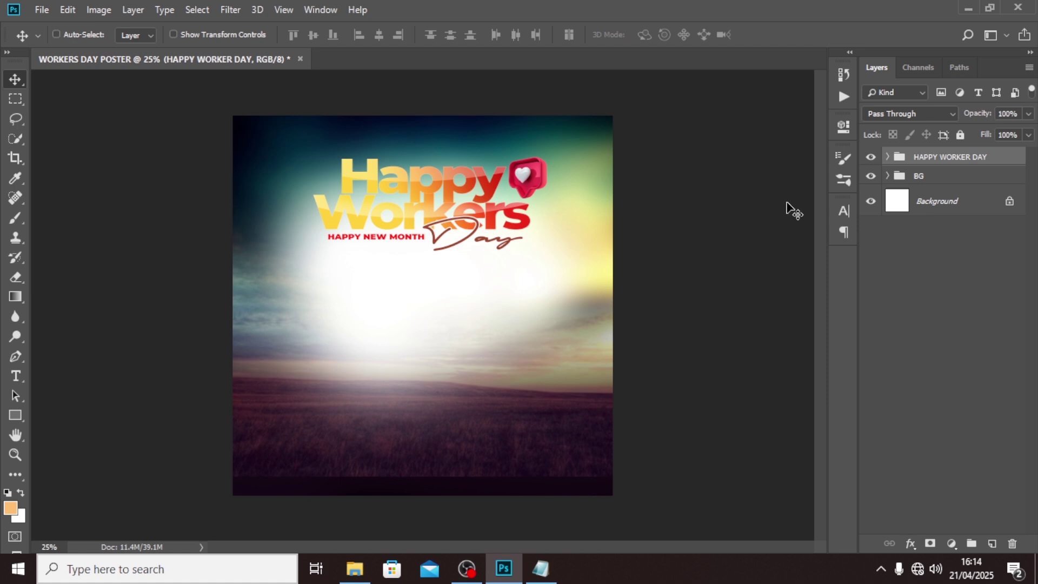
pyautogui.click(42, 9)
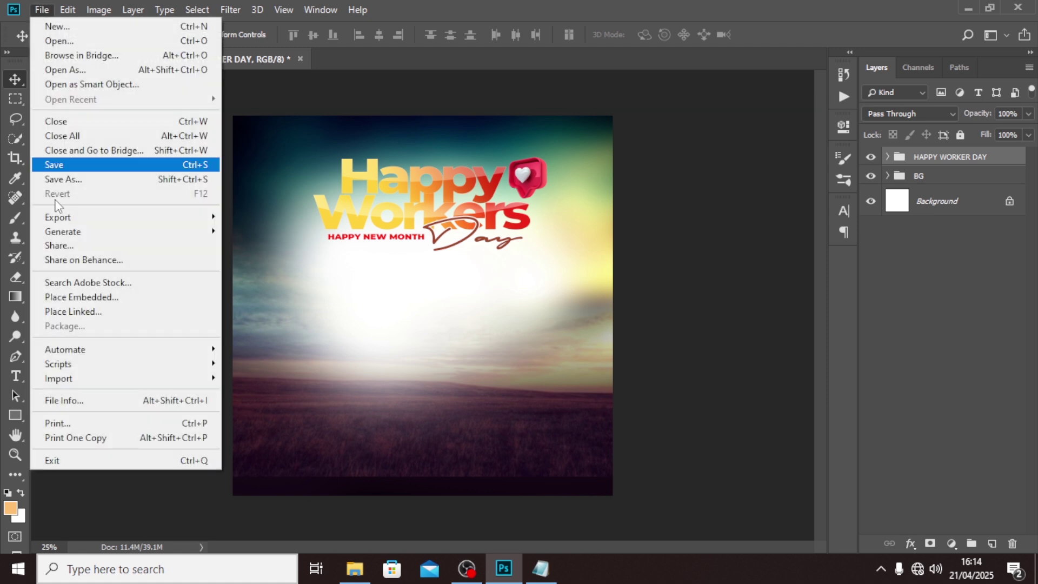
pyautogui.click(62, 296)
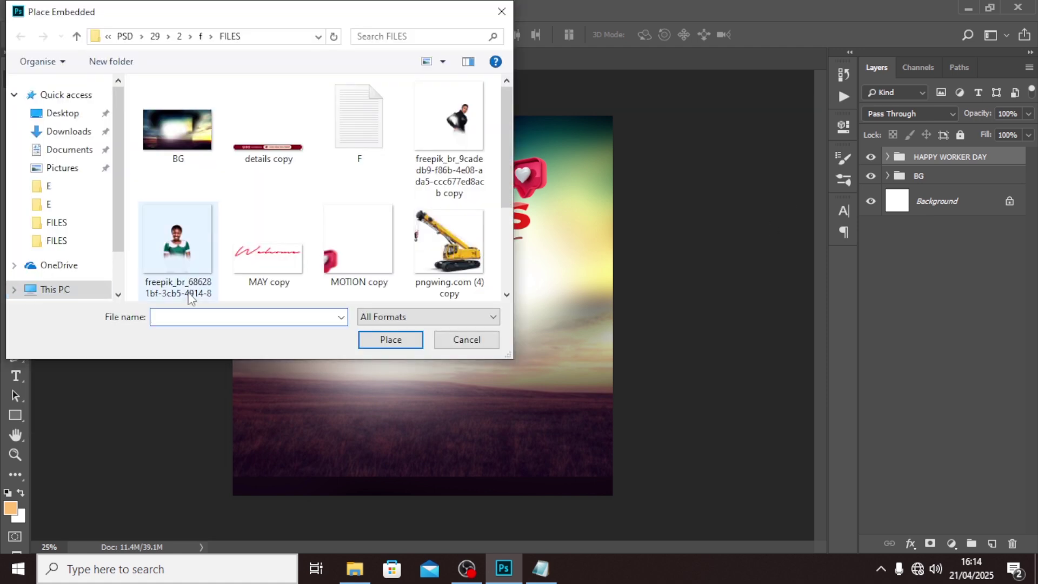
pyautogui.click(210, 248)
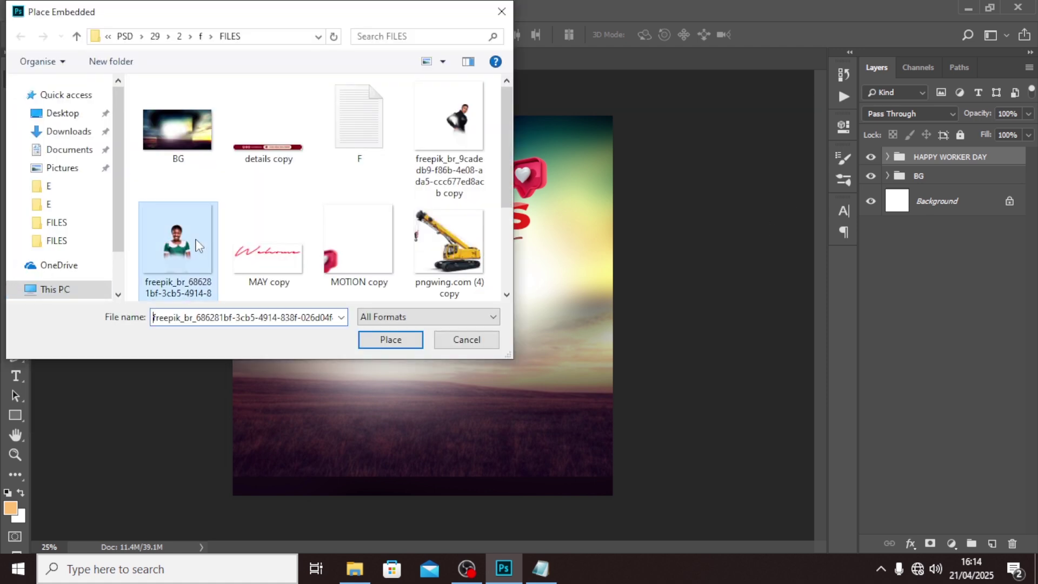
pyautogui.click(391, 340)
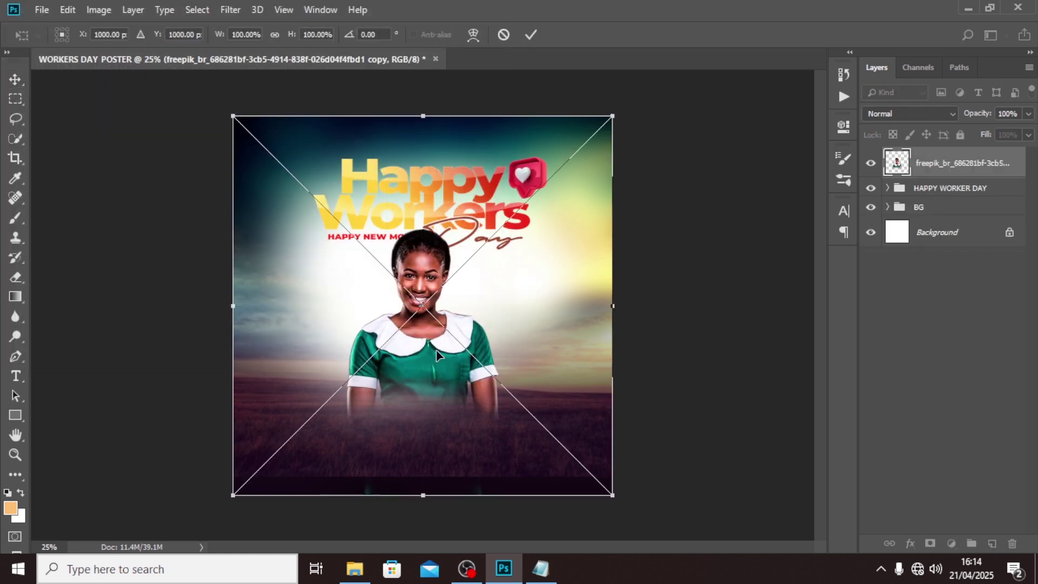
pyautogui.hotkey('ctrl', ';')
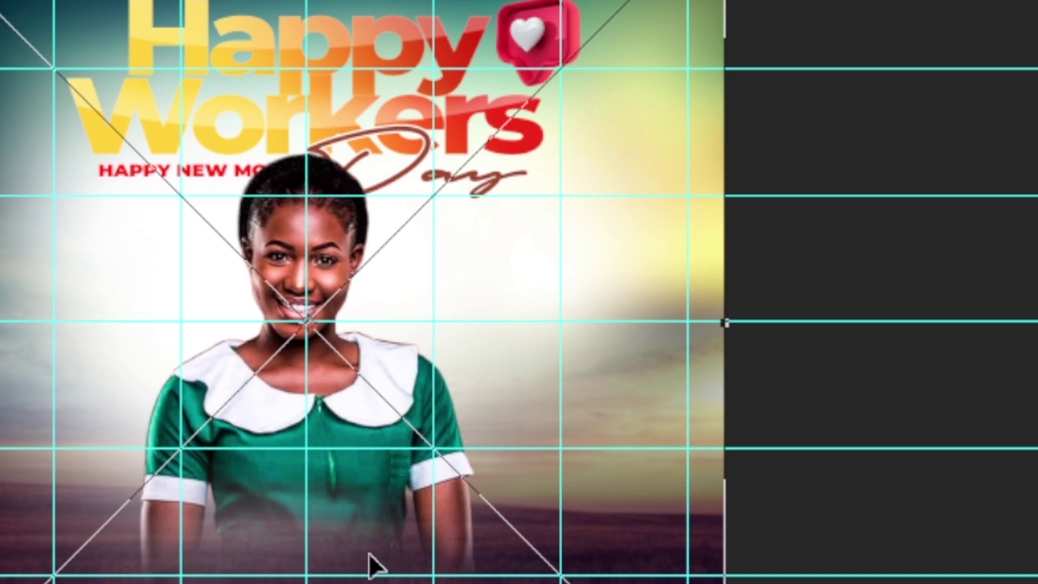
pyautogui.press('Return')
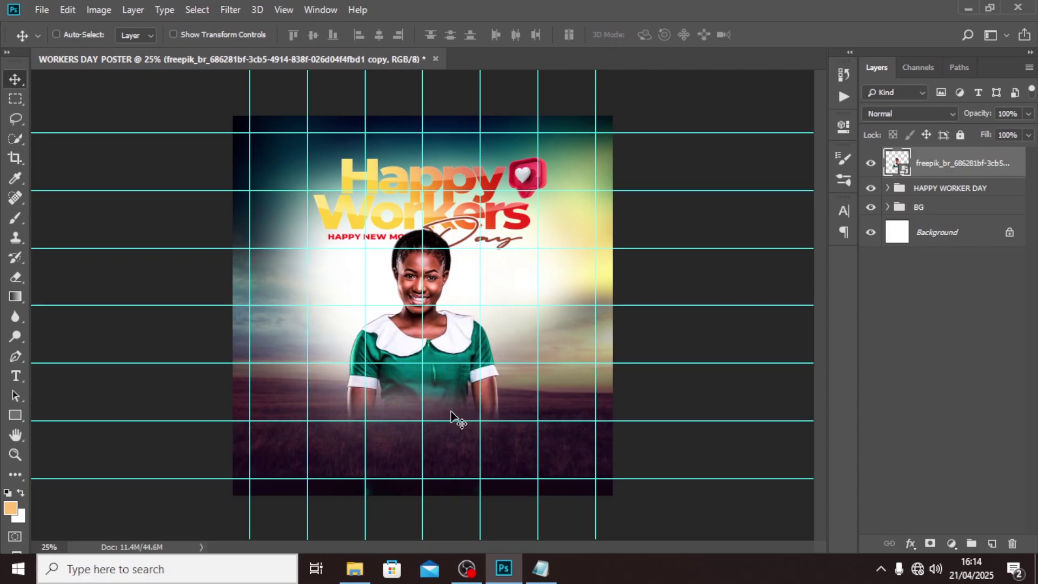
# Step: Move the HAPPY WORKER DAY group up until Happy sits slightly below the topmost guide and the title clears the woman's head, and hide the guides
pyautogui.click(943, 193)
pyautogui.hotkey('shift', 'Up')
pyautogui.hotkey('shift', 'Up')
pyautogui.hotkey('shift', 'Up')
pyautogui.hotkey('shift', 'Up')
pyautogui.hotkey('shift', 'Up')
pyautogui.hotkey('shift', 'Up')
pyautogui.hotkey('shift', 'Up')
pyautogui.hotkey('shift', 'Up')
pyautogui.hotkey('shift', 'Up')
pyautogui.hotkey('shift', 'Up')
pyautogui.hotkey('shift', 'Up')
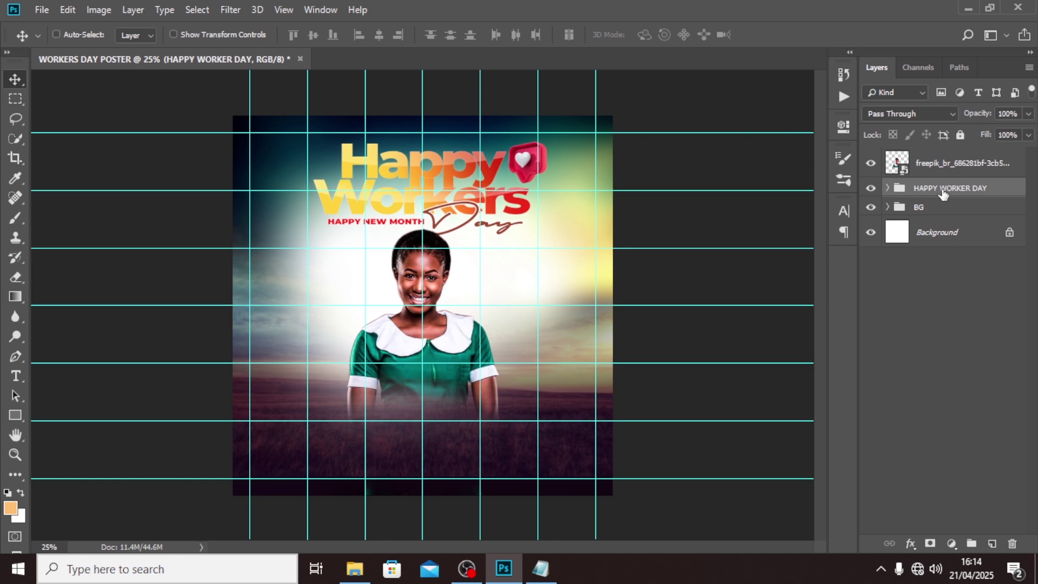
pyautogui.hotkey('shift', 'Up')
pyautogui.hotkey('shift', 'Up')
pyautogui.hotkey('shift', 'Up')
pyautogui.hotkey('shift', 'Up')
pyautogui.hotkey('shift', 'Up')
pyautogui.hotkey('shift', 'Up')
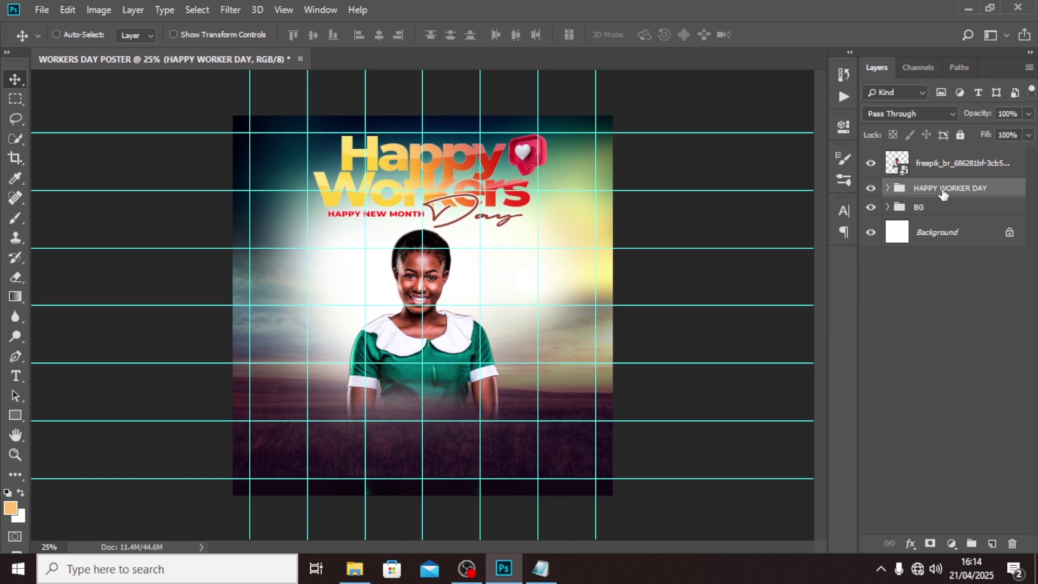
pyautogui.hotkey('shift', 'Down')
pyautogui.hotkey('shift', 'Down')
pyautogui.hotkey('shift', 'Down')
pyautogui.hotkey('shift', 'Down')
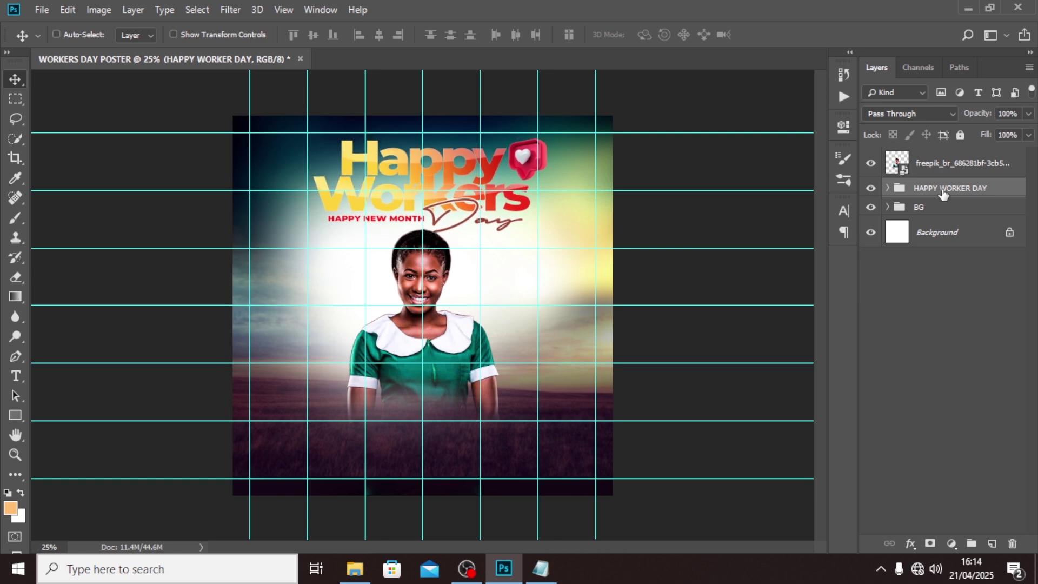
pyautogui.hotkey('shift', 'Down')
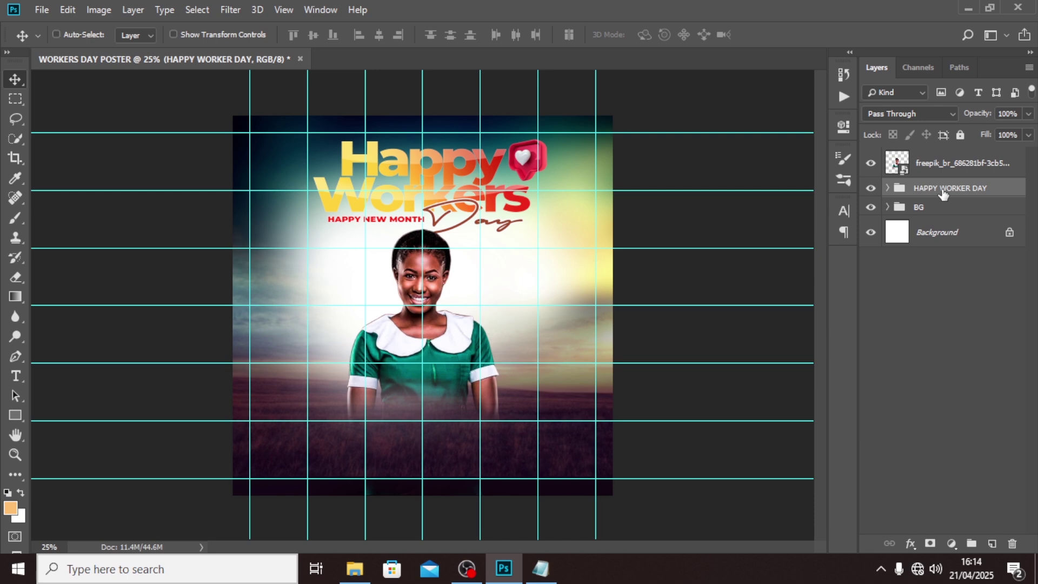
pyautogui.hotkey('ctrl', ';')
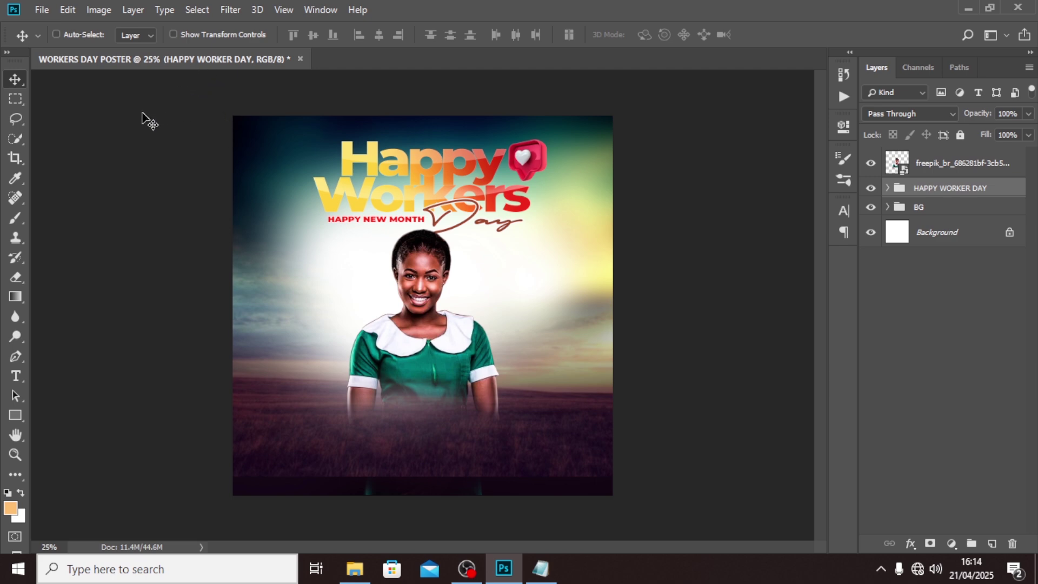
# Step: Place freepik_br_9cadedb9-f86b-4e08-ada5-ccc677ed8acb copy as an embedded image above the HAPPY WORKER DAY group, behind the woman in green, at 100% size
pyautogui.click(41, 10)
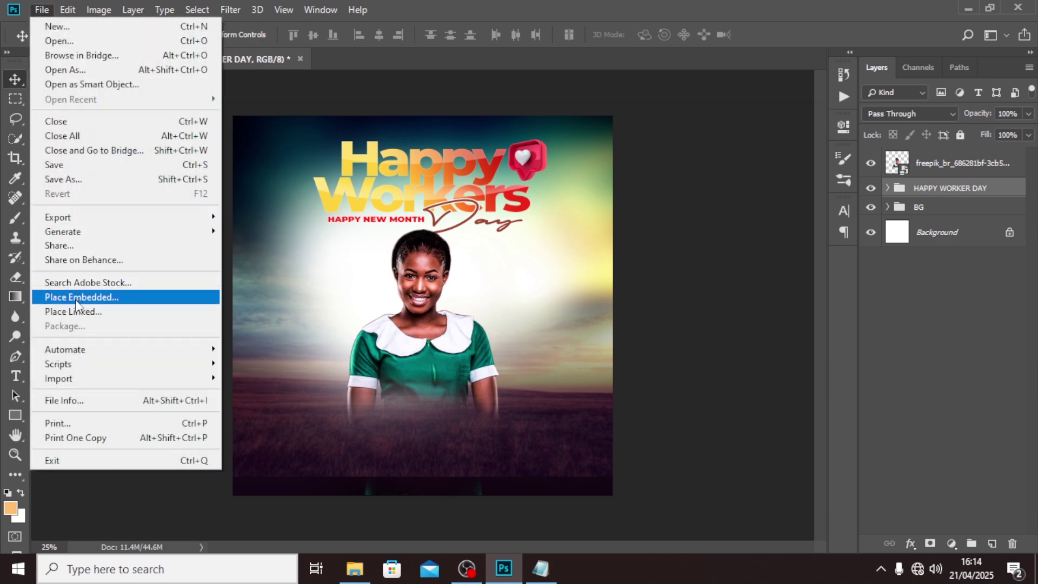
pyautogui.click(76, 298)
pyautogui.click(464, 129)
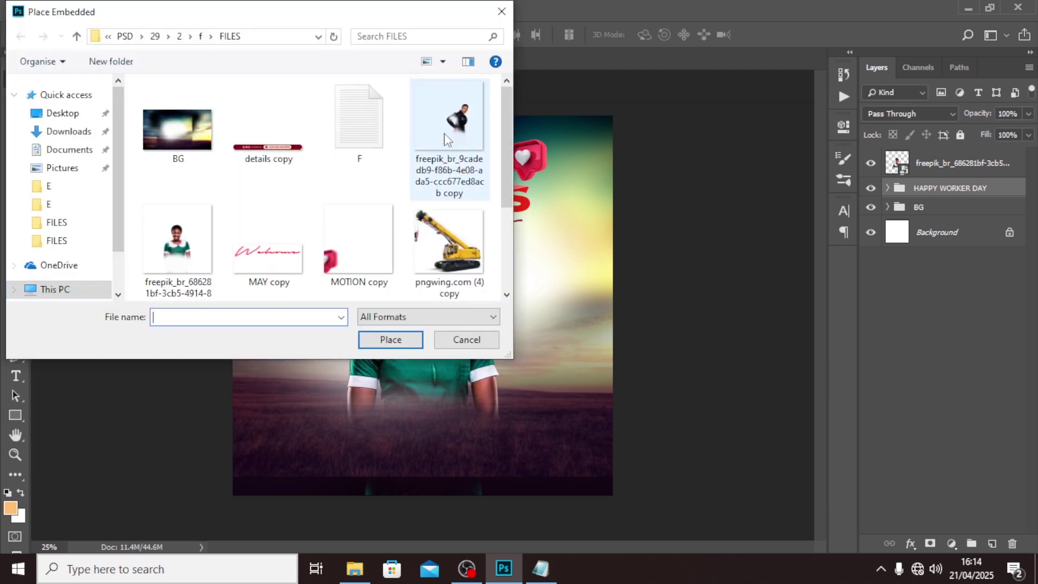
pyautogui.click(408, 345)
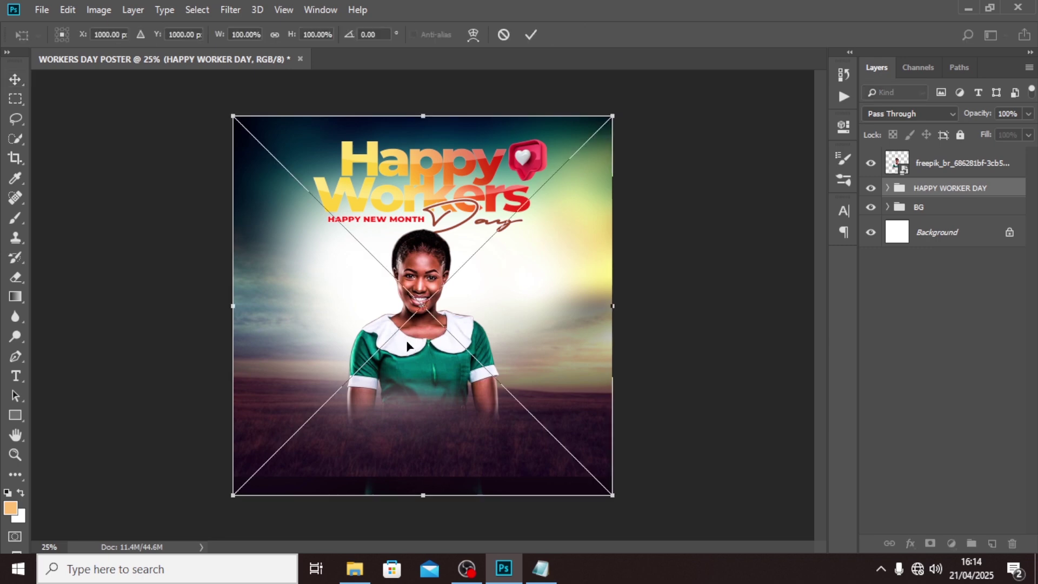
pyautogui.press('Return')
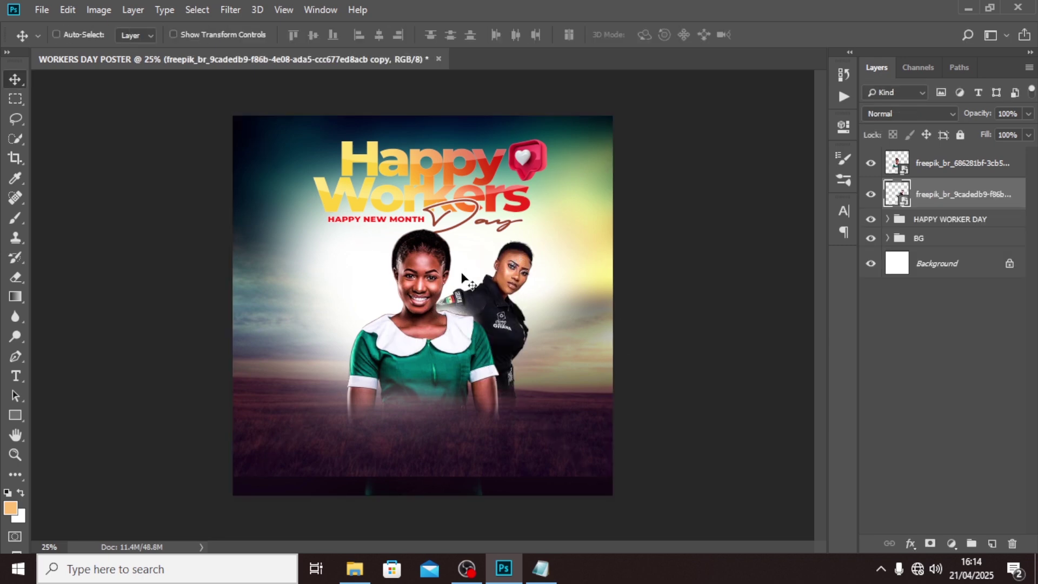
pyautogui.moveTo(500, 308)
pyautogui.mouseDown()
pyautogui.moveTo(647, 326)
pyautogui.moveTo(505, 323)
pyautogui.mouseUp()
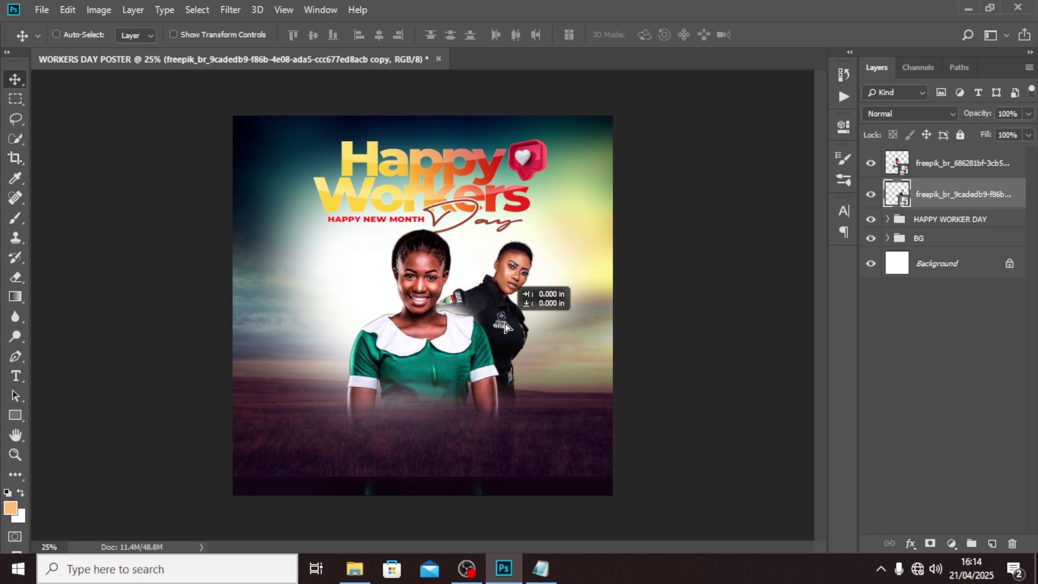
pyautogui.press('ctrl')
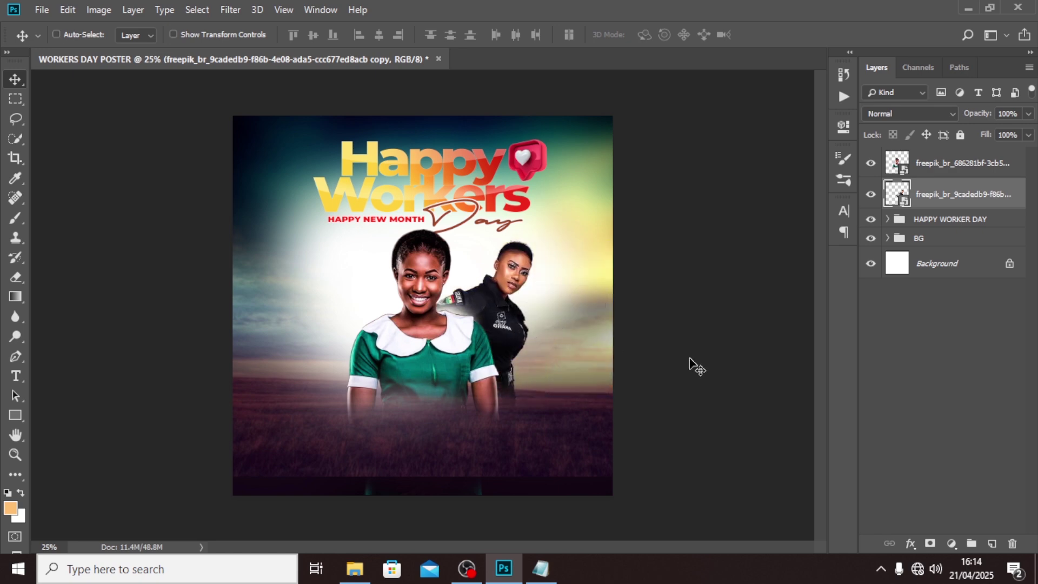
# Step: Place vecteezy_an-african-american-businessman-holding-a-tablet_56106353 copy as an embedded image directly below the layer of the woman in green, at 100% size
pyautogui.click(41, 9)
pyautogui.click(77, 298)
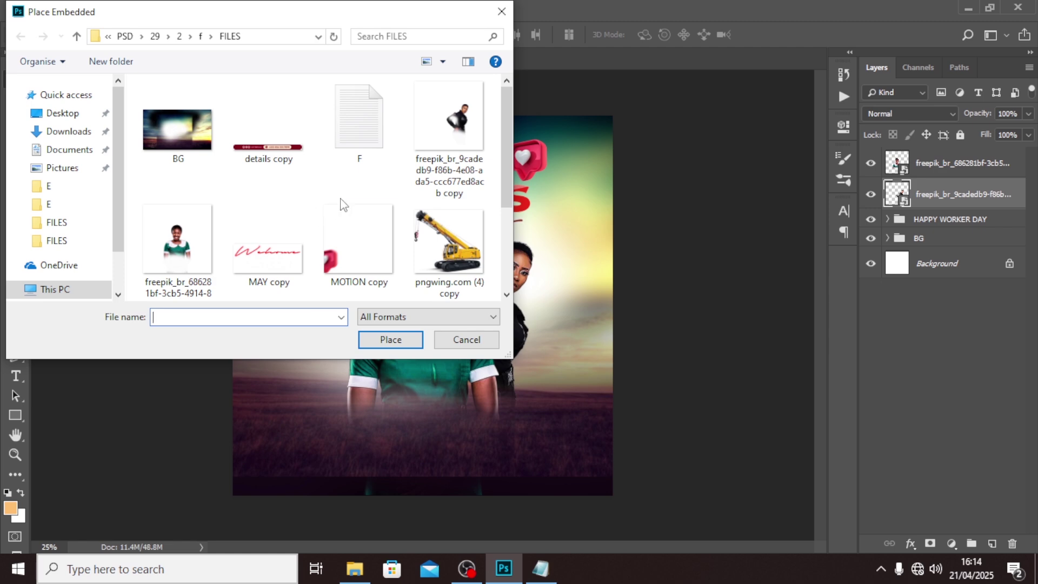
pyautogui.scroll(-3, 341, 206)
pyautogui.click(260, 230)
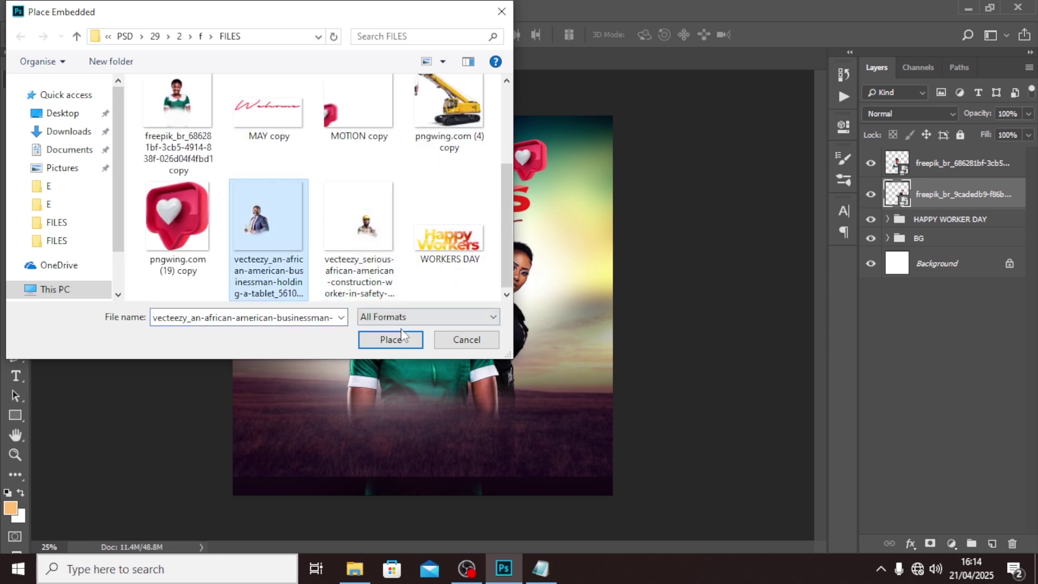
pyautogui.click(390, 340)
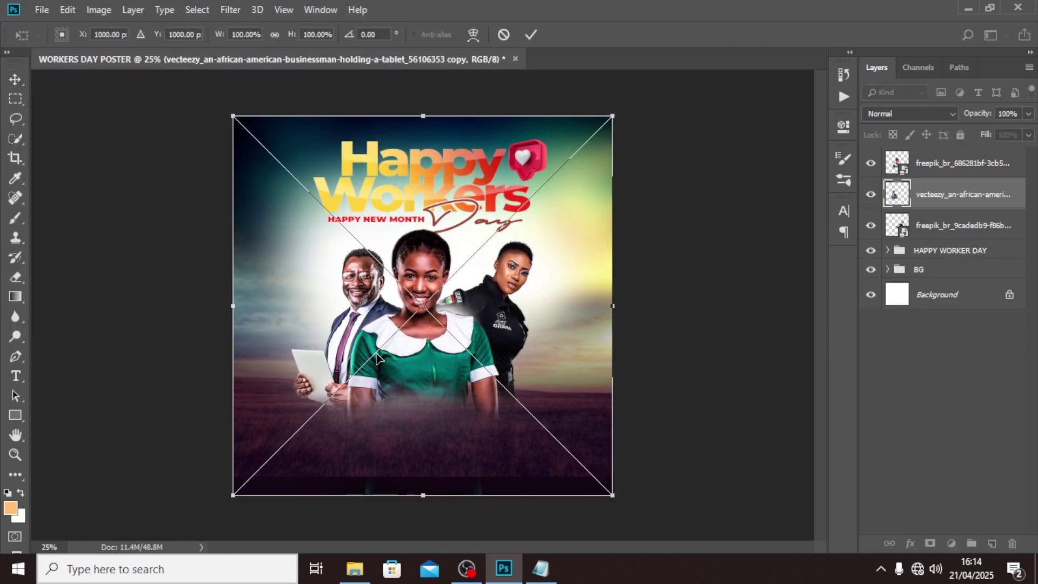
pyautogui.press('Return')
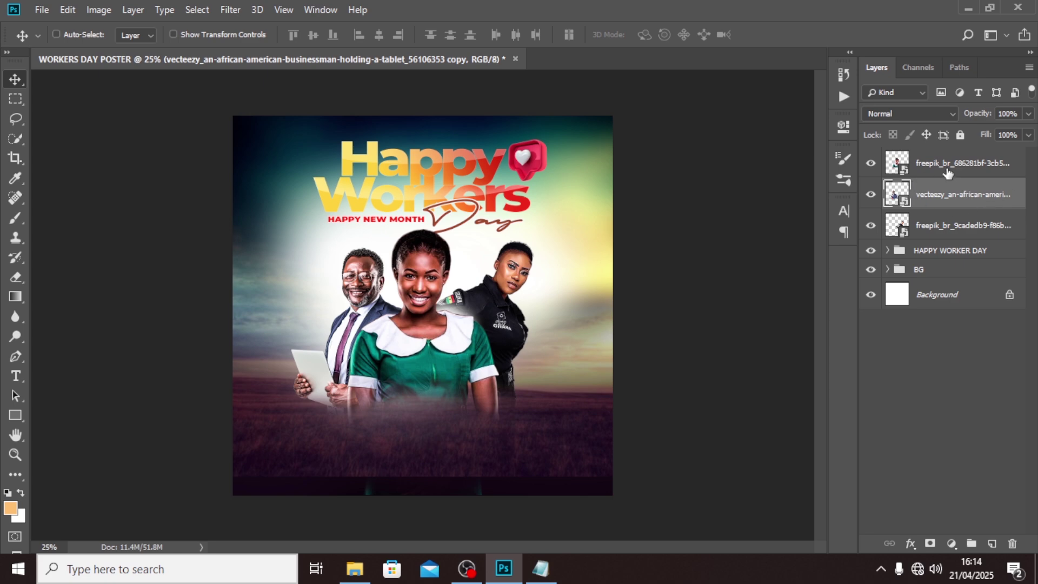
# Step: Place vecteezy_serious-african-american-construction-worker-in-safety-gear_57236591 copy as an embedded image above all other layers and check the layout against the guides
pyautogui.click(947, 172)
pyautogui.click(43, 9)
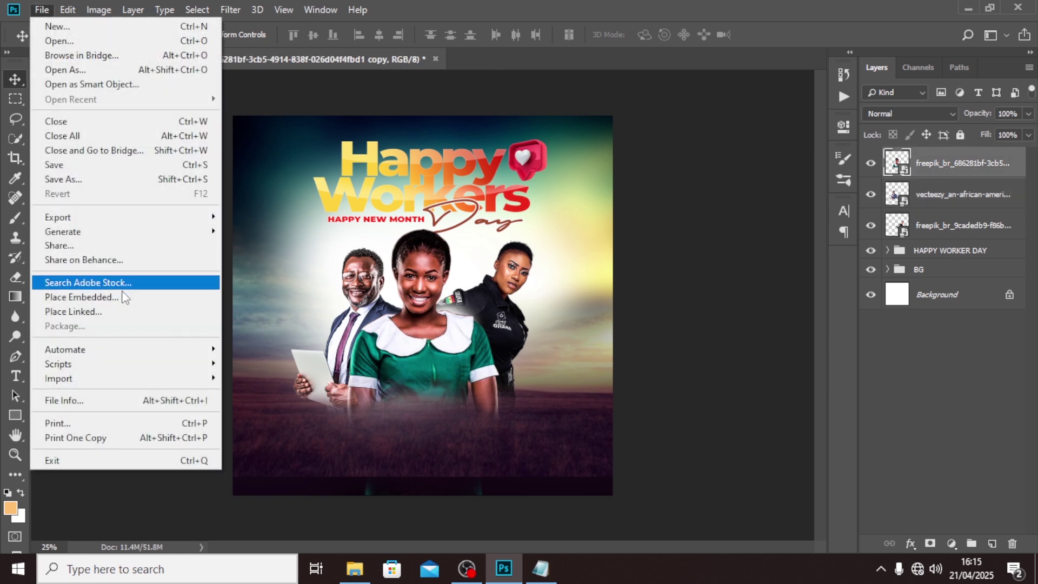
pyautogui.click(122, 296)
pyautogui.scroll(-2, 409, 249)
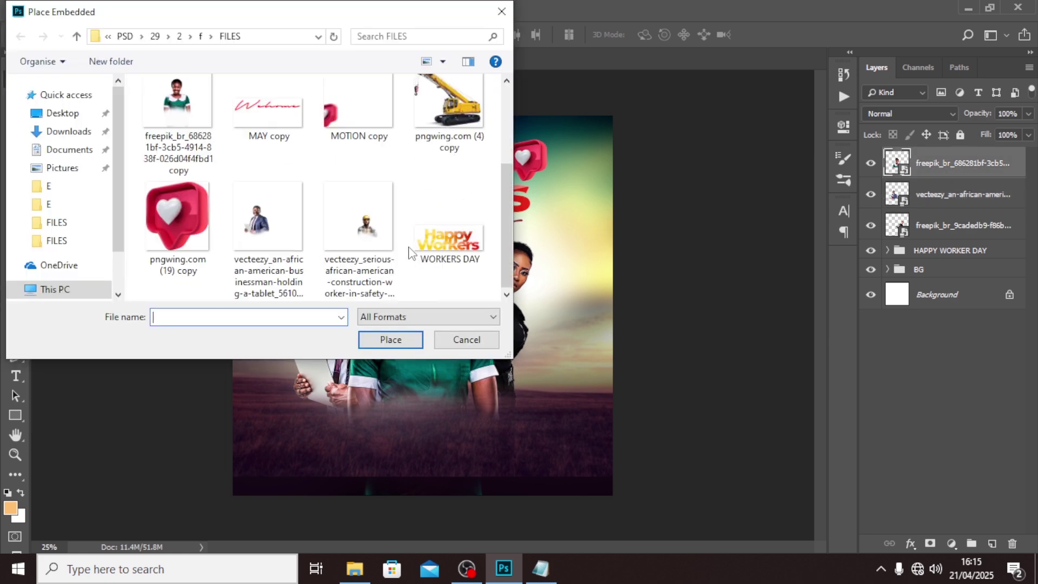
pyautogui.click(370, 232)
pyautogui.click(369, 339)
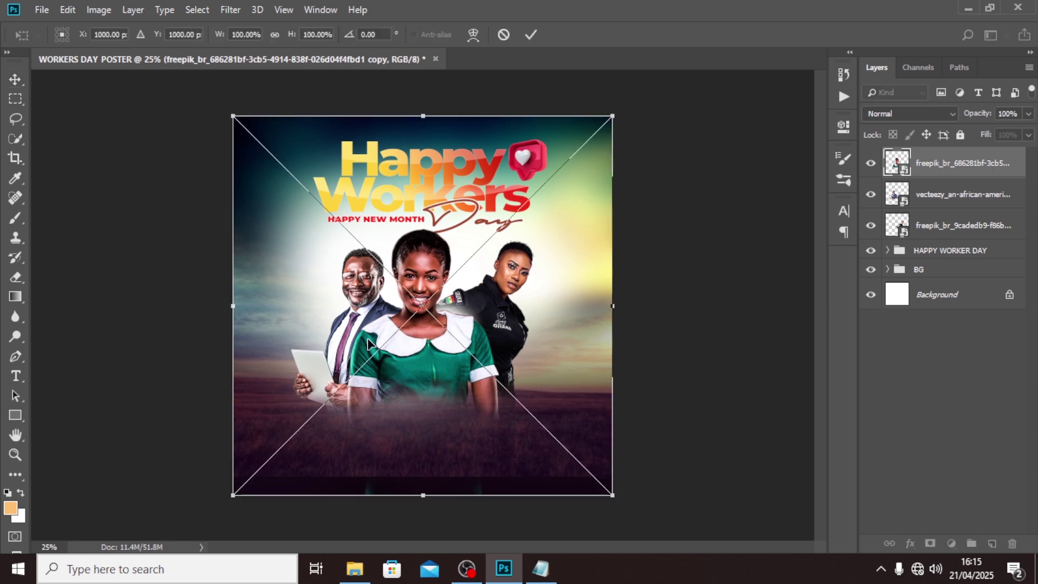
pyautogui.press('Return')
pyautogui.hotkey('ctrl', ';')
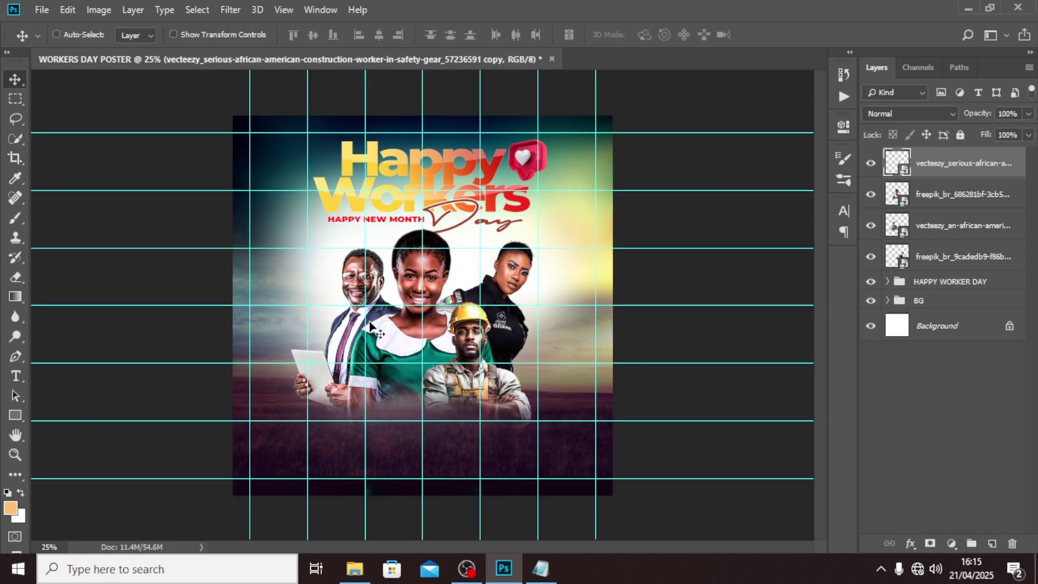
pyautogui.hotkey('ctrl', ';')
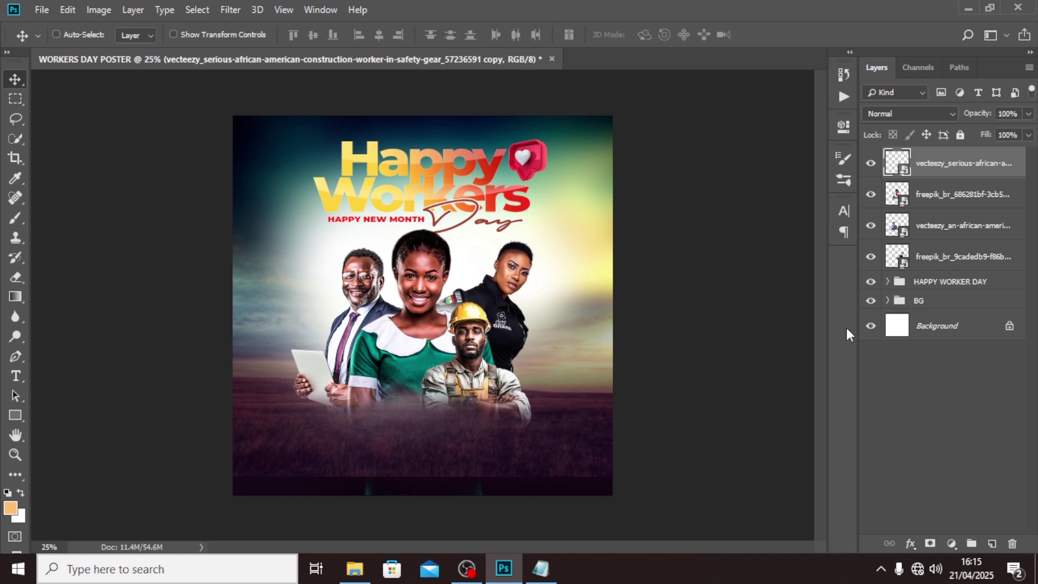
# Step: Group the four people image layers and name the group IMAGES
pyautogui.keyDown('shift'); pyautogui.click(948, 264); pyautogui.keyUp('shift')
pyautogui.hotkey('ctrl', 'g')
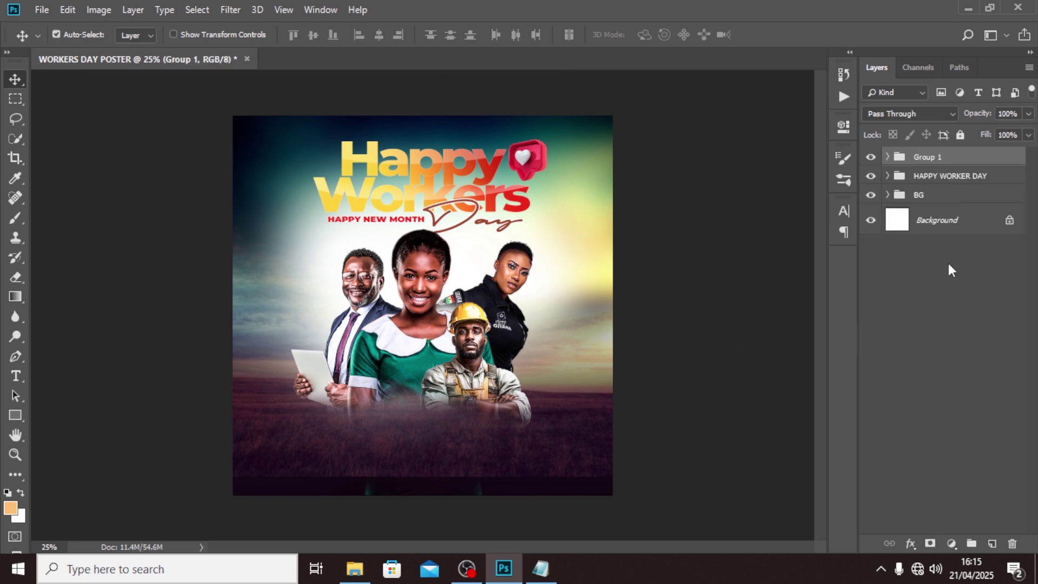
pyautogui.doubleClick(931, 159)
pyautogui.write('IMAGES')
pyautogui.press('Return')
# Step: Add a new layer above the woman in green inside IMAGES and dab a soft white 700 px brush glow behind the construction worker's folded arms
pyautogui.click(887, 158)
pyautogui.click(928, 214)
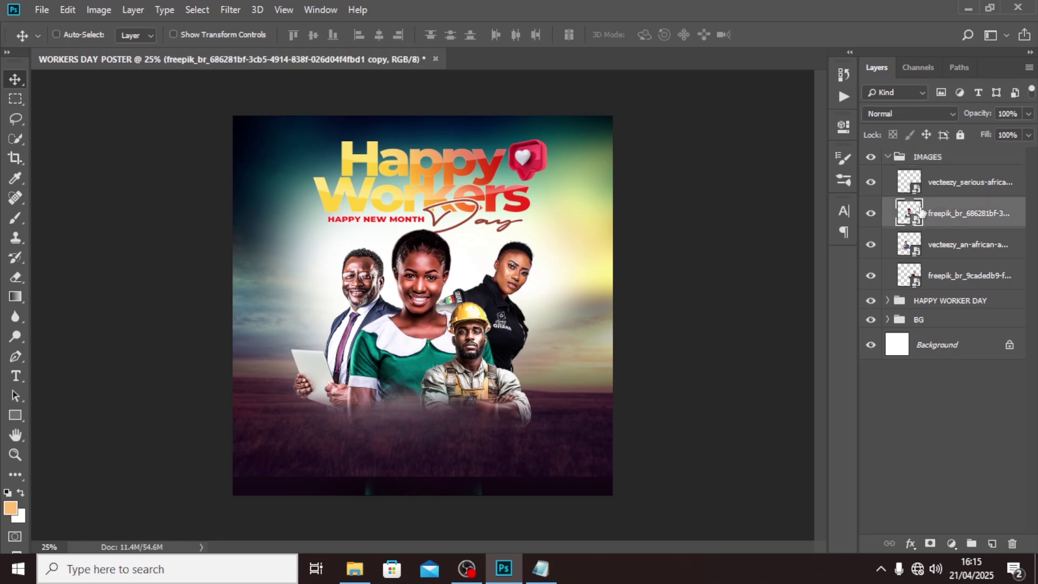
pyautogui.click(993, 544)
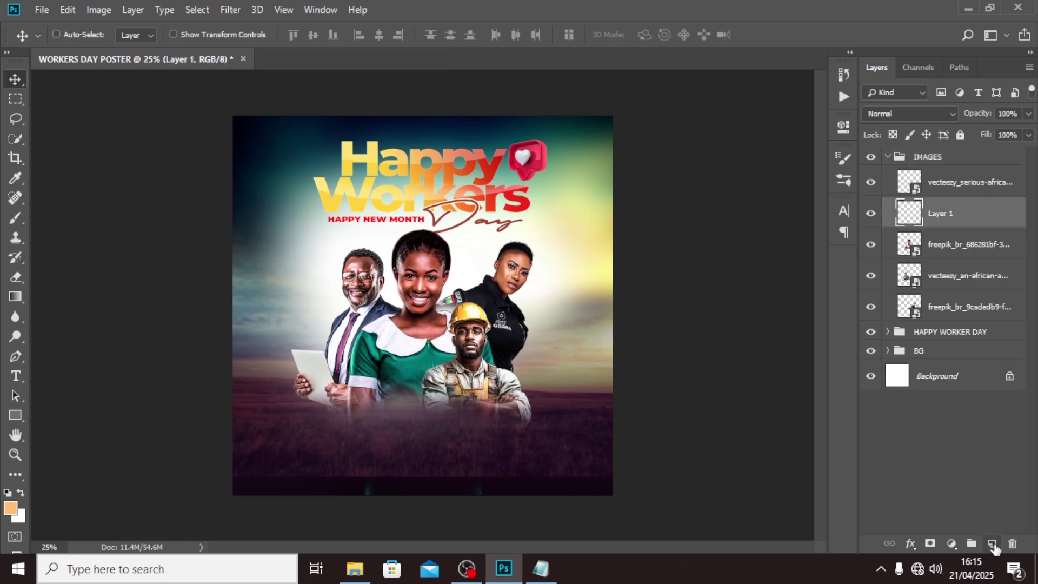
pyautogui.press('b')
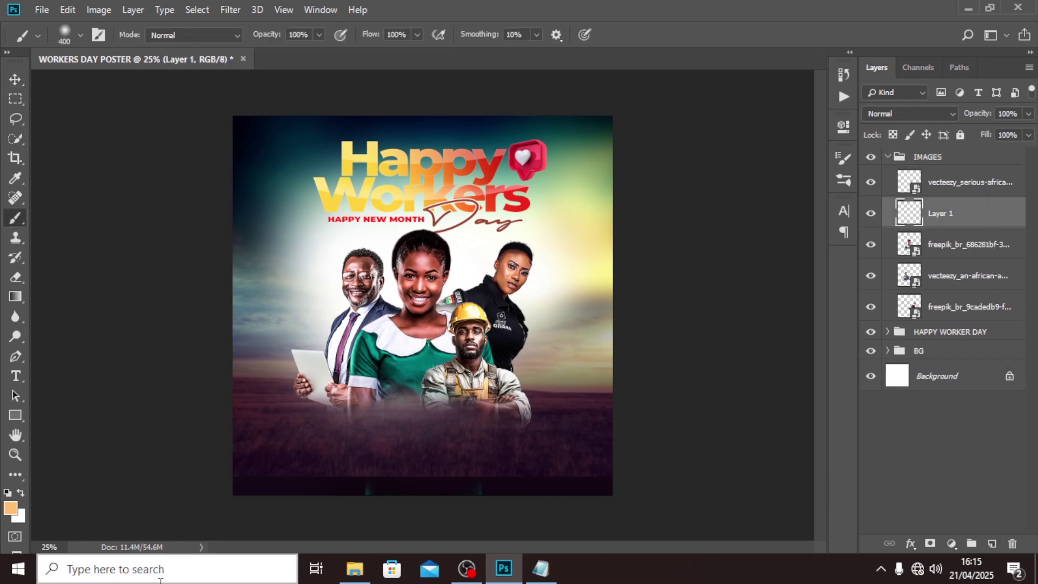
pyautogui.click(20, 494)
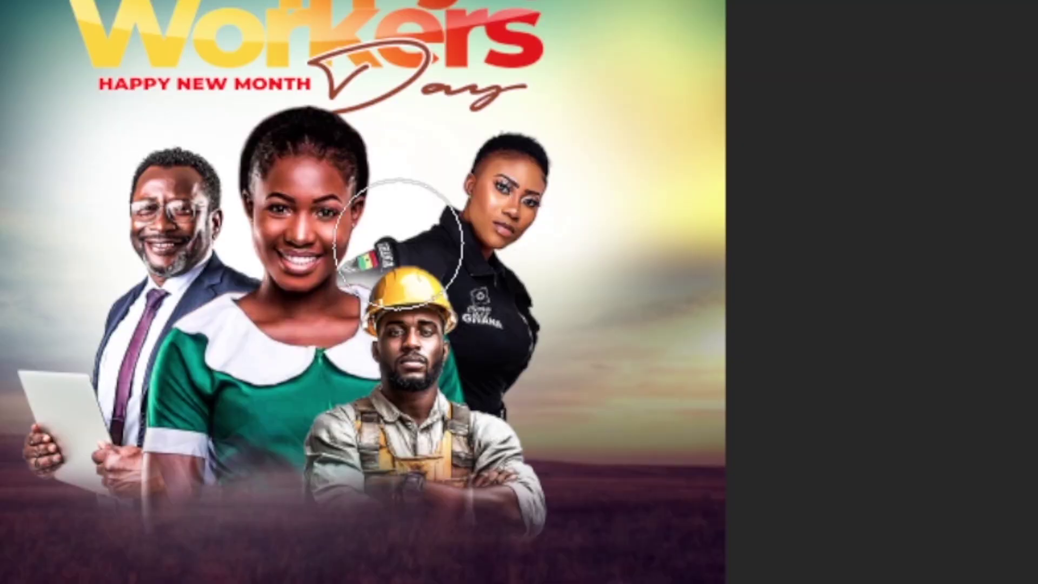
pyautogui.press(']')
pyautogui.press(']')
pyautogui.press(']')
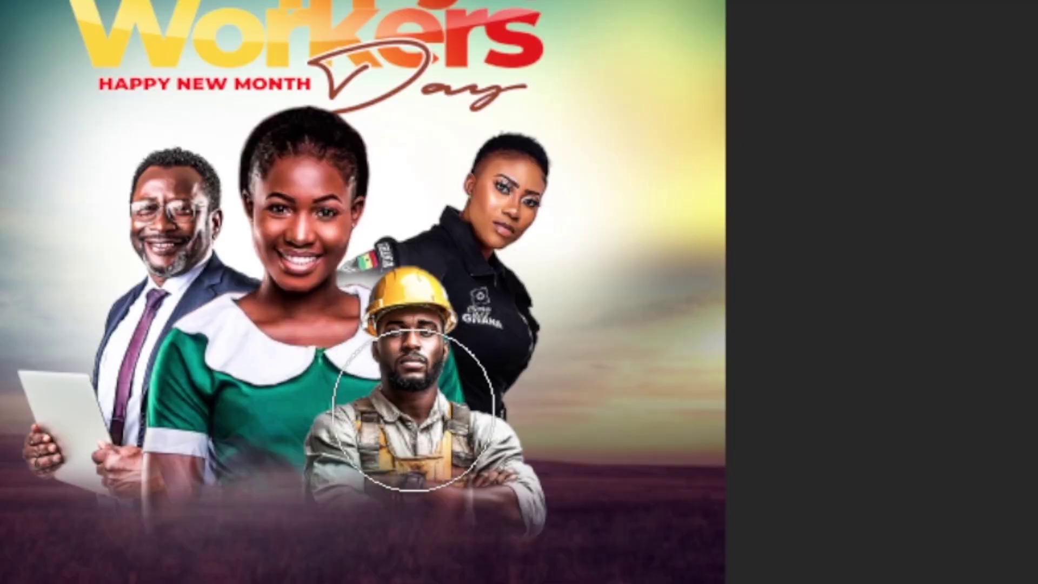
pyautogui.click(454, 462)
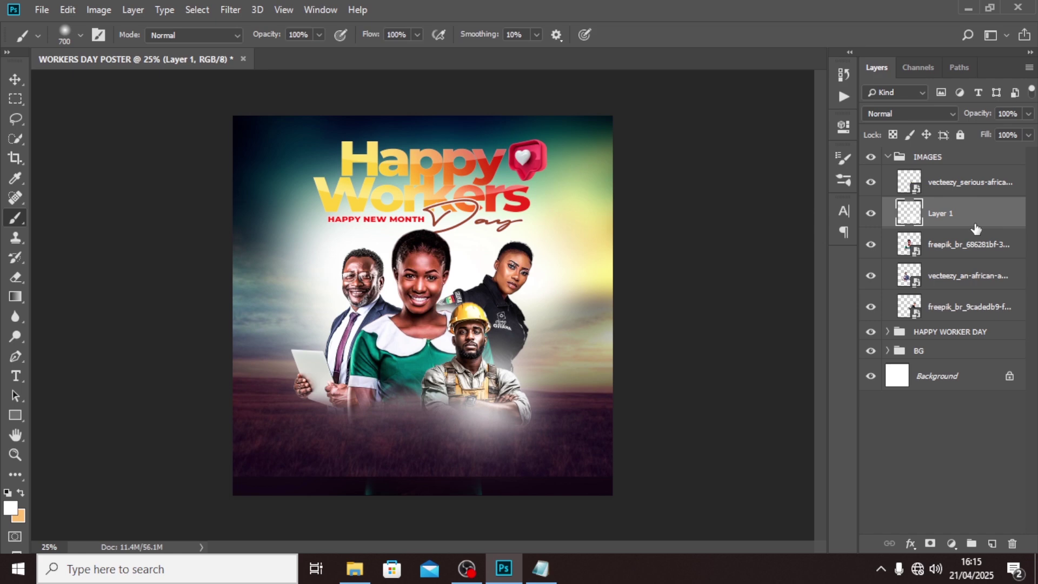
# Step: Move the white glow up behind the construction worker's folded arms and collapse the IMAGES group
pyautogui.press('v')
pyautogui.moveTo(522, 415); pyautogui.dragTo(514, 389)
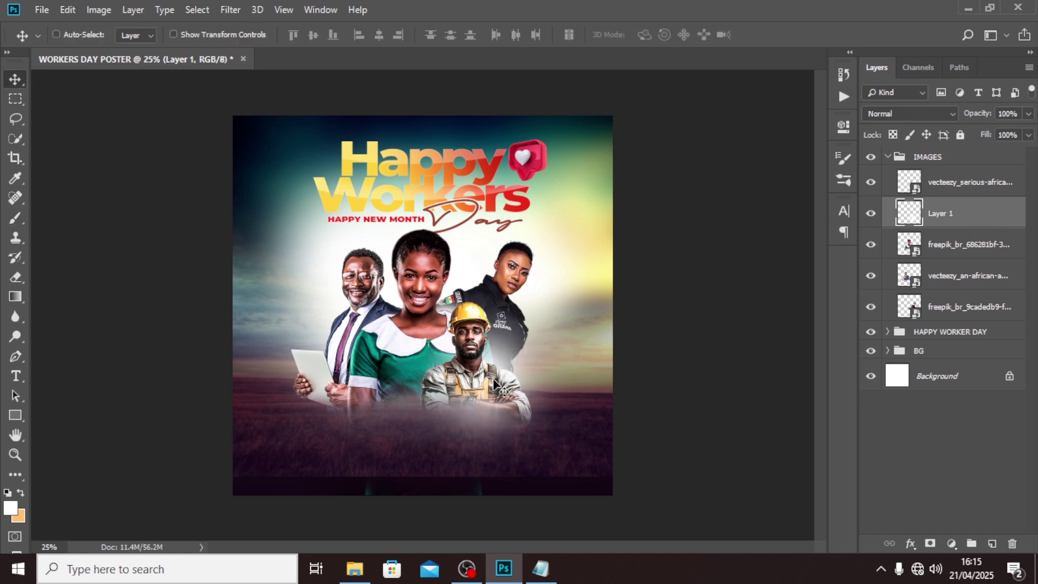
pyautogui.click(890, 157)
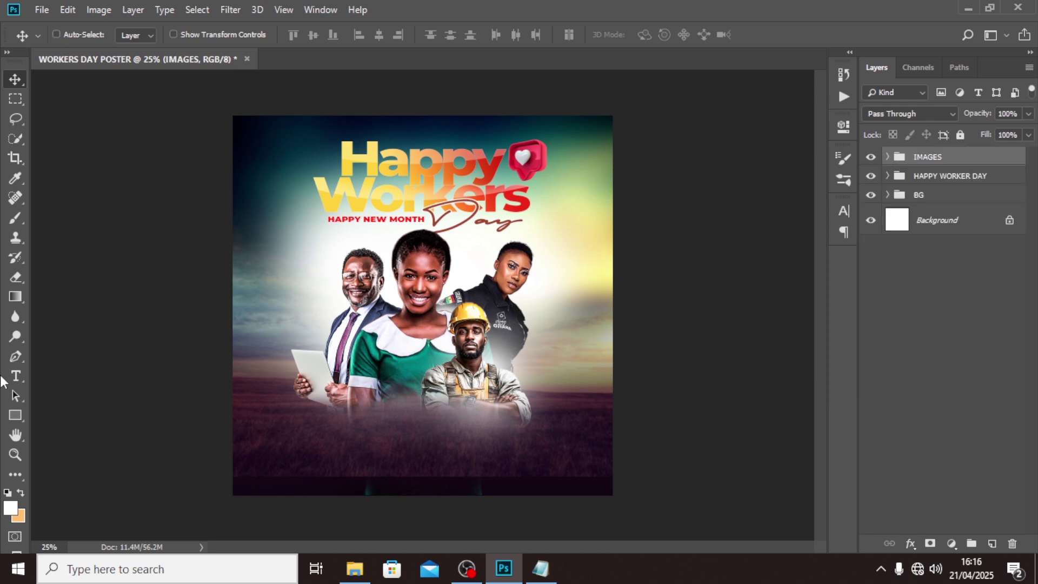
# Step: Draw a white rectangle about 2288 by 300 px across the poster's bottom edge and nudge it down to Y 1780 px
pyautogui.click(15, 415)
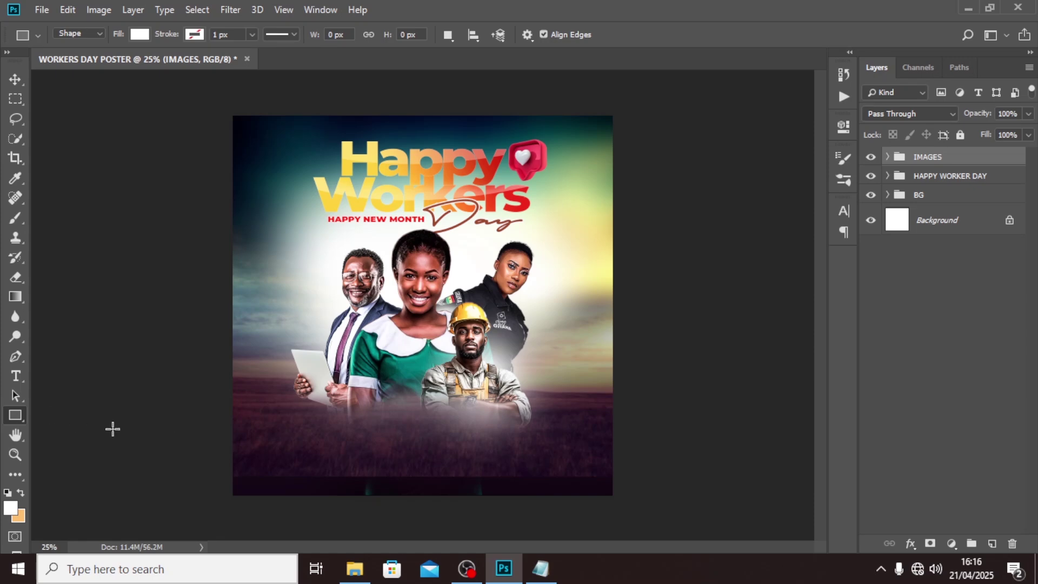
pyautogui.moveTo(209, 450); pyautogui.dragTo(644, 507)
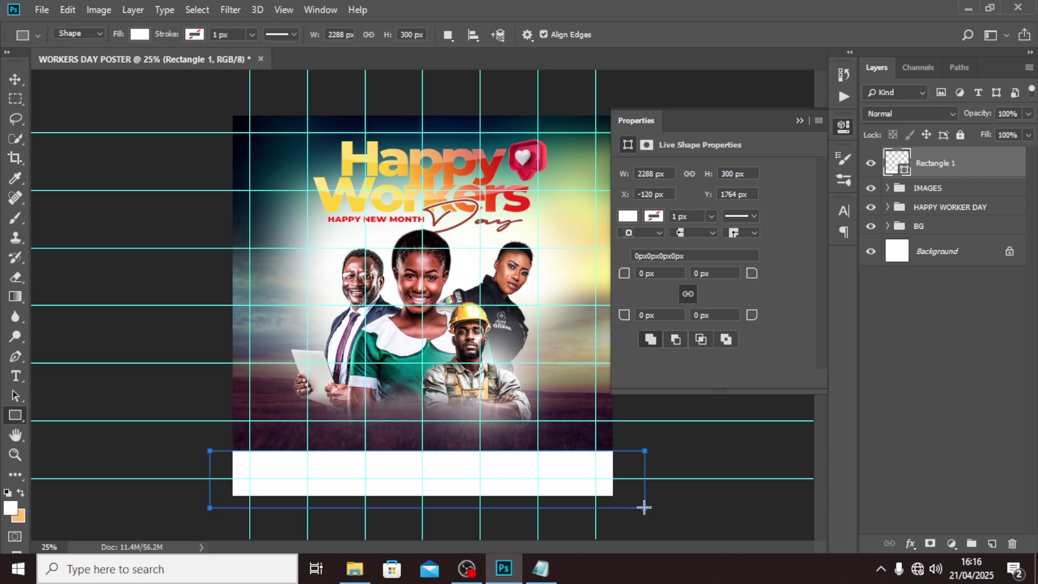
pyautogui.click(15, 80)
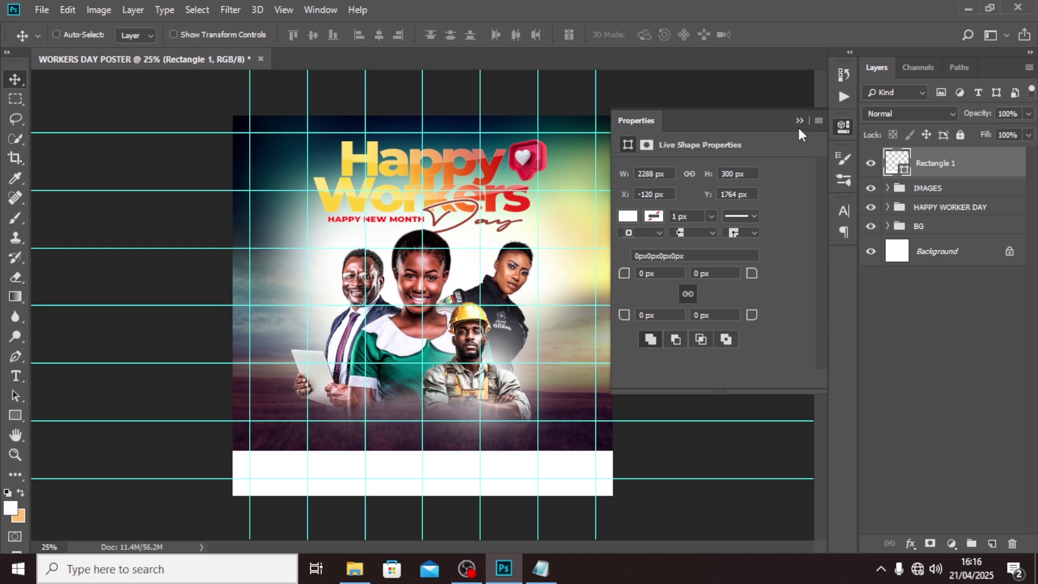
pyautogui.press('Down')
pyautogui.press('Down')
pyautogui.press('Down')
pyautogui.press('Down')
pyautogui.press('Down')
pyautogui.press('Down')
pyautogui.press('Down')
pyautogui.press('Down')
pyautogui.press('Down')
pyautogui.press('Down')
pyautogui.press('Down')
pyautogui.press('Down')
pyautogui.press('Down')
pyautogui.press('Down')
pyautogui.press('Down')
pyautogui.press('Down')
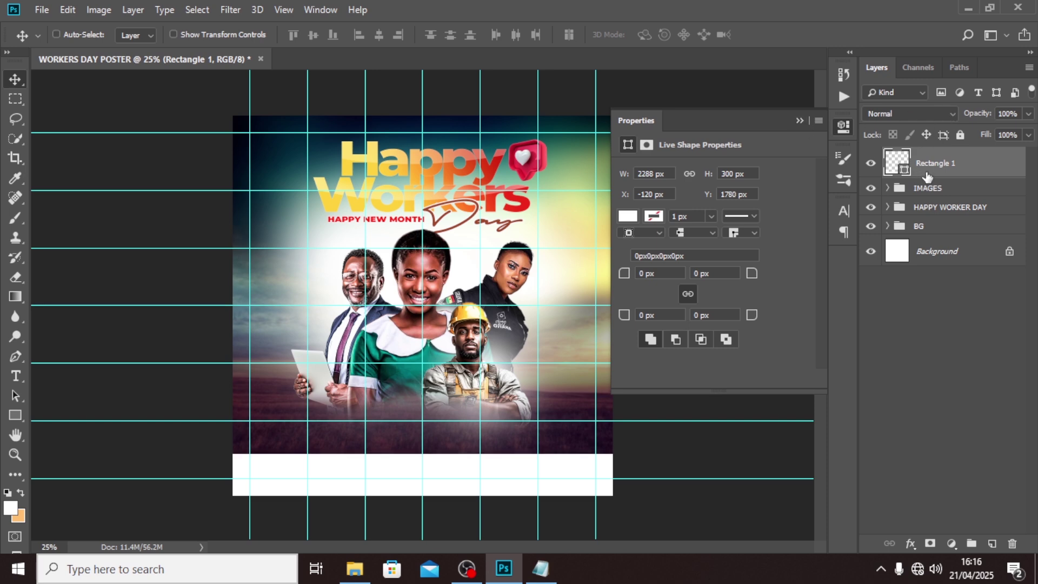
# Step: Place details copy as an embedded image and move it down onto the white strip, centred horizontally
pyautogui.click(42, 9)
pyautogui.click(86, 297)
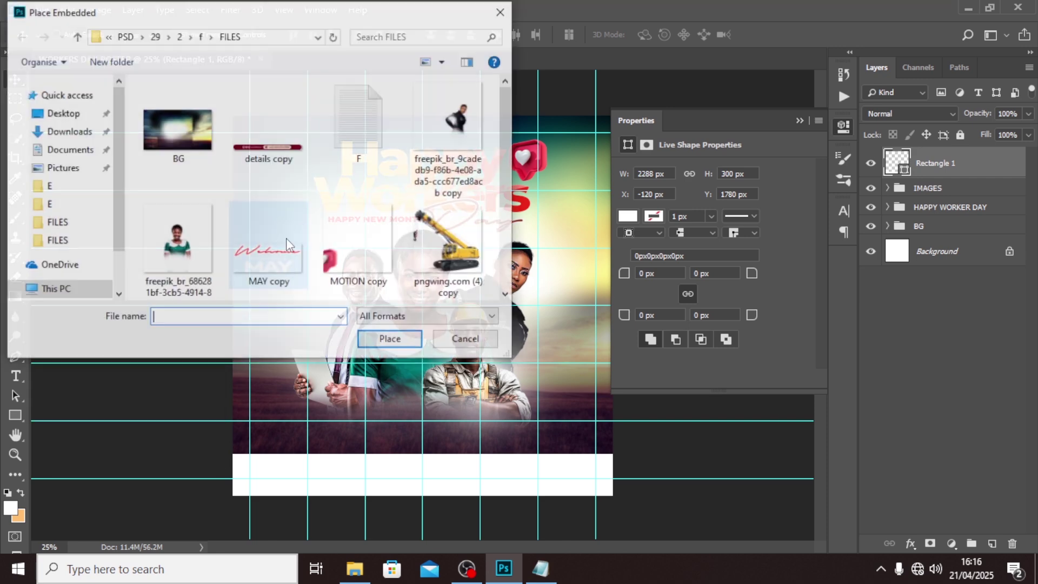
pyautogui.click(268, 138)
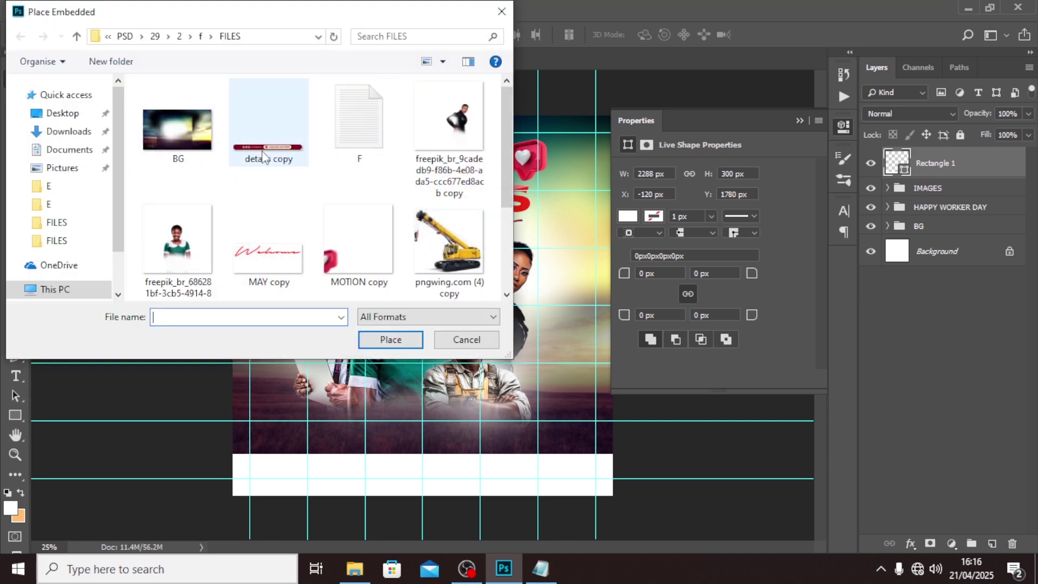
pyautogui.click(395, 340)
pyautogui.press('Return')
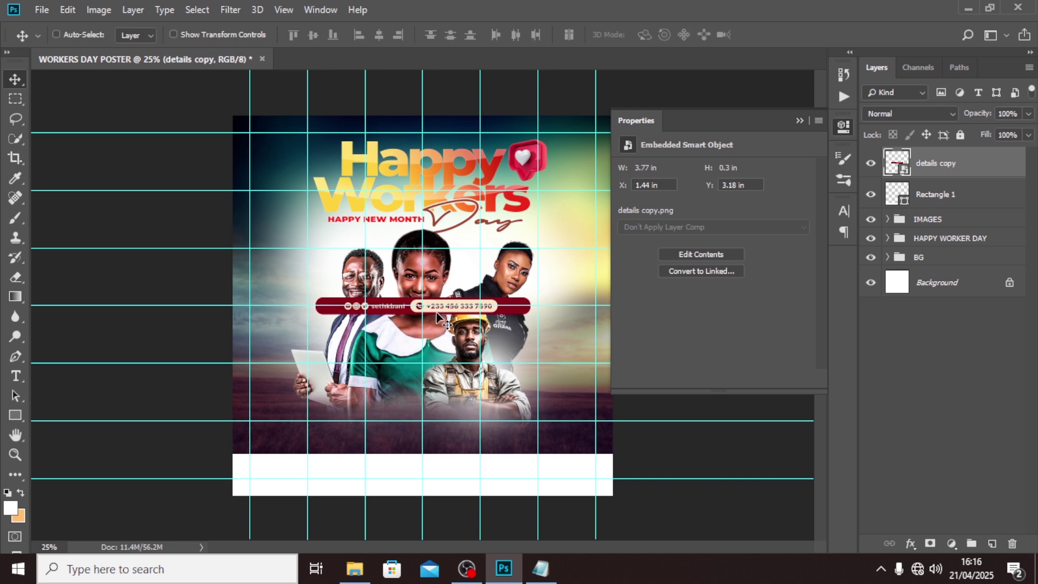
pyautogui.moveTo(464, 339); pyautogui.dragTo(468, 506)
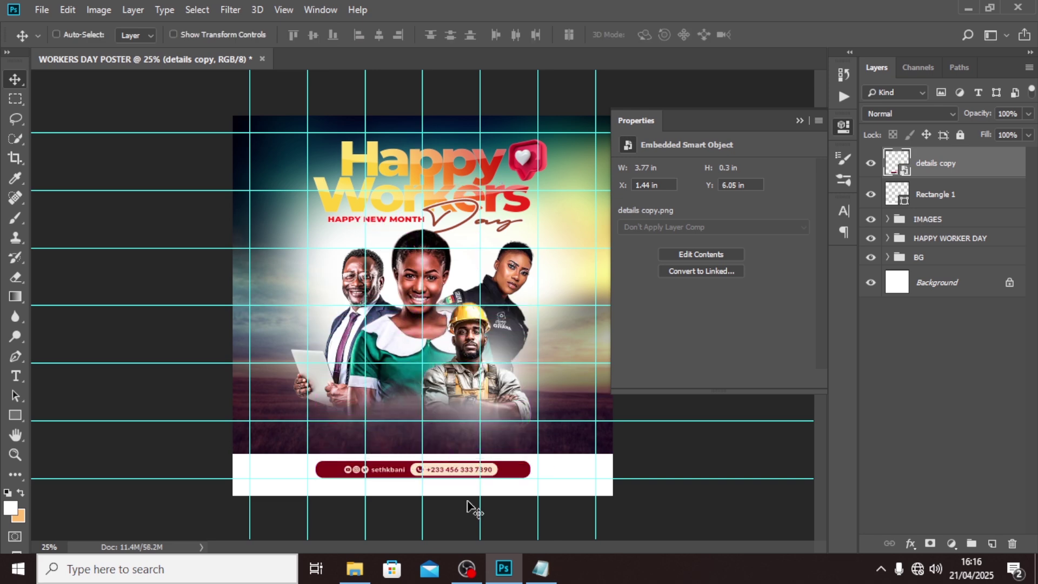
pyautogui.press('Down')
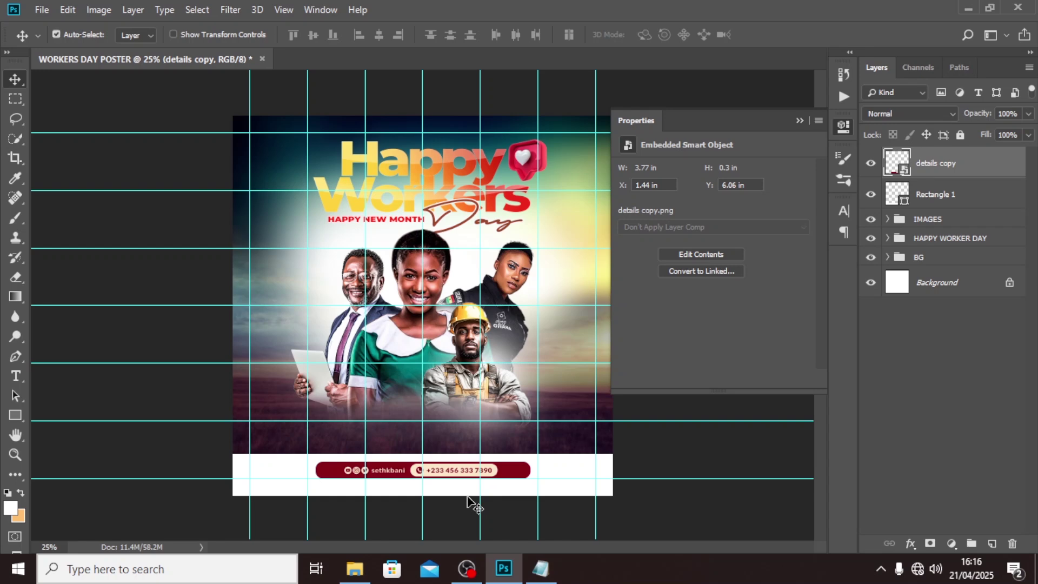
# Step: Enlarge the contact bar proportionally to about 4.58 in wide, nudge it down to Y 6.08 in and hide the guides
pyautogui.hotkey('ctrl', 't')
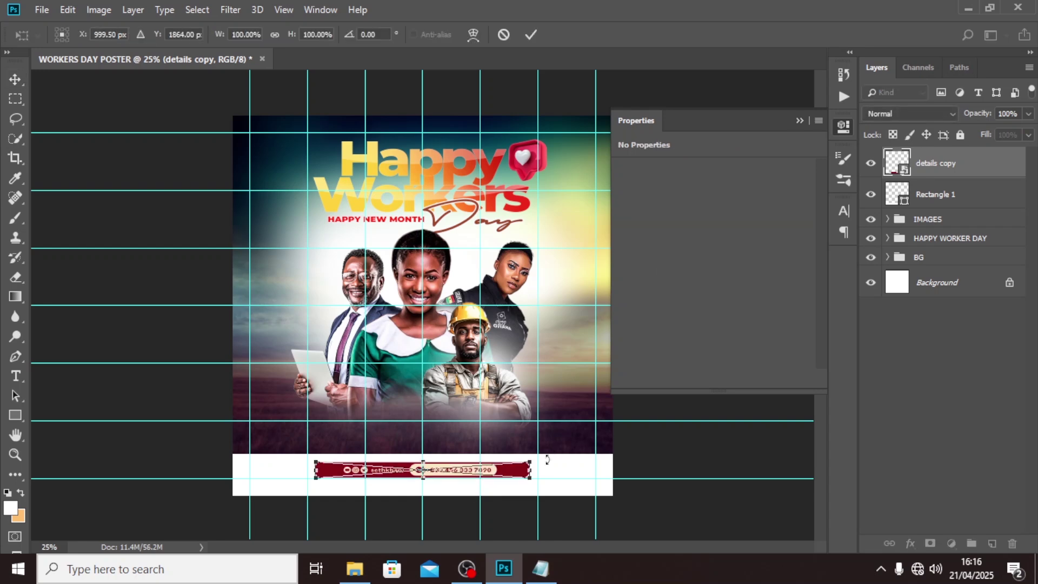
pyautogui.moveTo(533, 461); pyautogui.dragTo(562, 456)
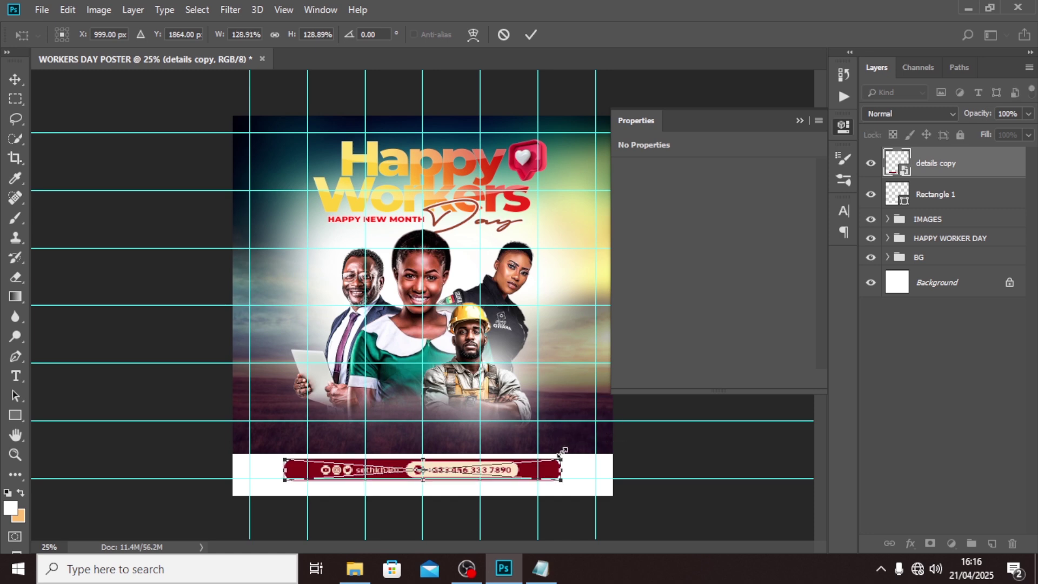
pyautogui.press('Return')
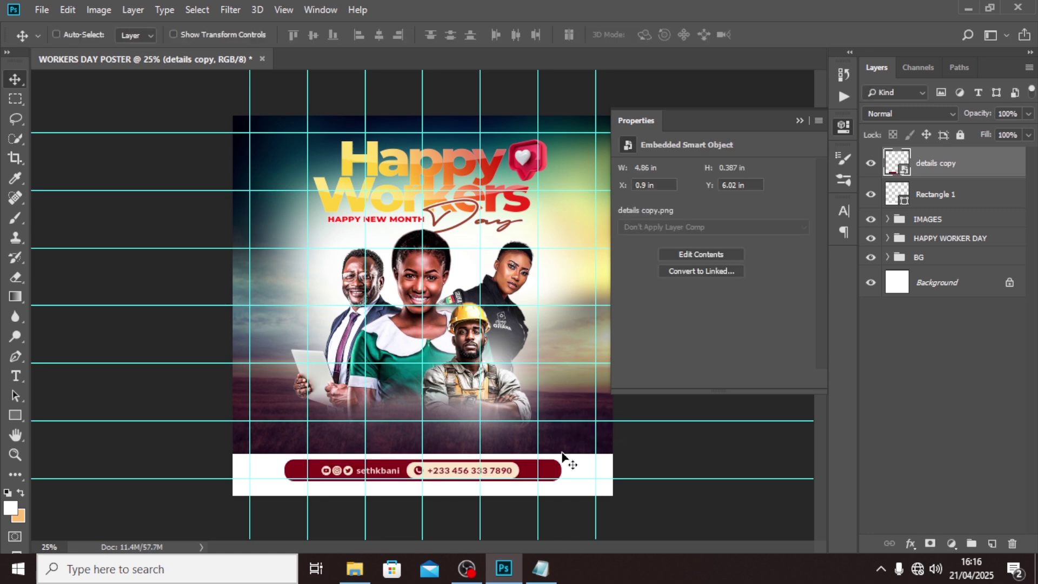
pyautogui.hotkey('ctrl', 't')
pyautogui.moveTo(561, 460); pyautogui.dragTo(553, 466)
pyautogui.press('Return')
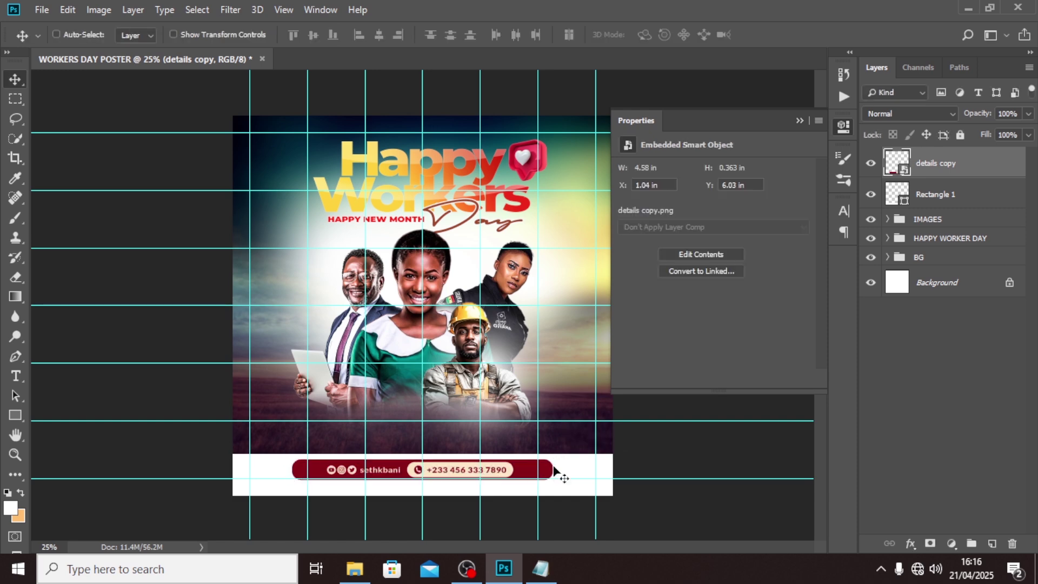
pyautogui.press('Down')
pyautogui.press('Down')
pyautogui.press('Down')
pyautogui.press('Down')
pyautogui.press('Down')
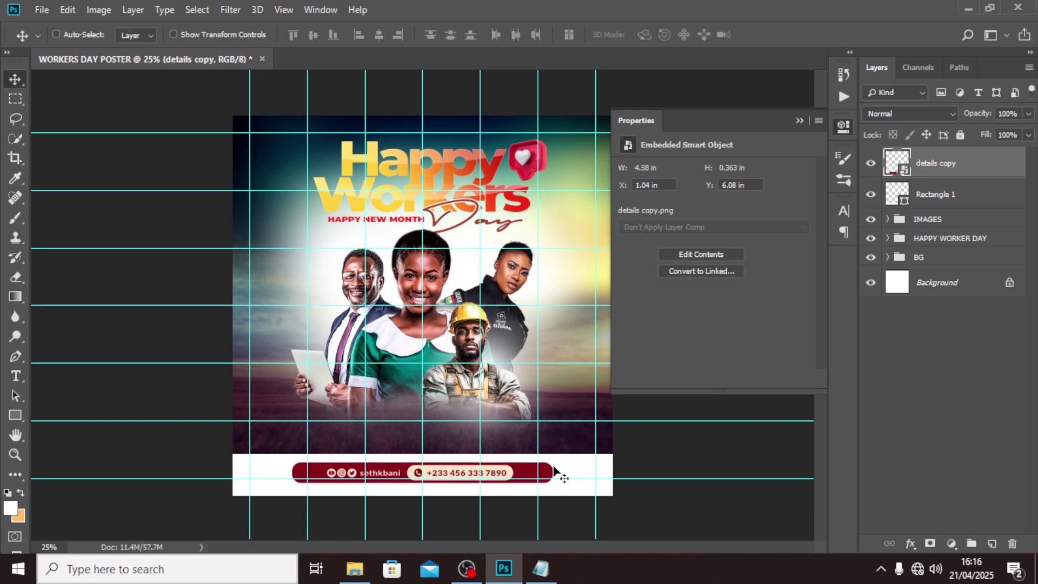
pyautogui.hotkey('ctrl', ';')
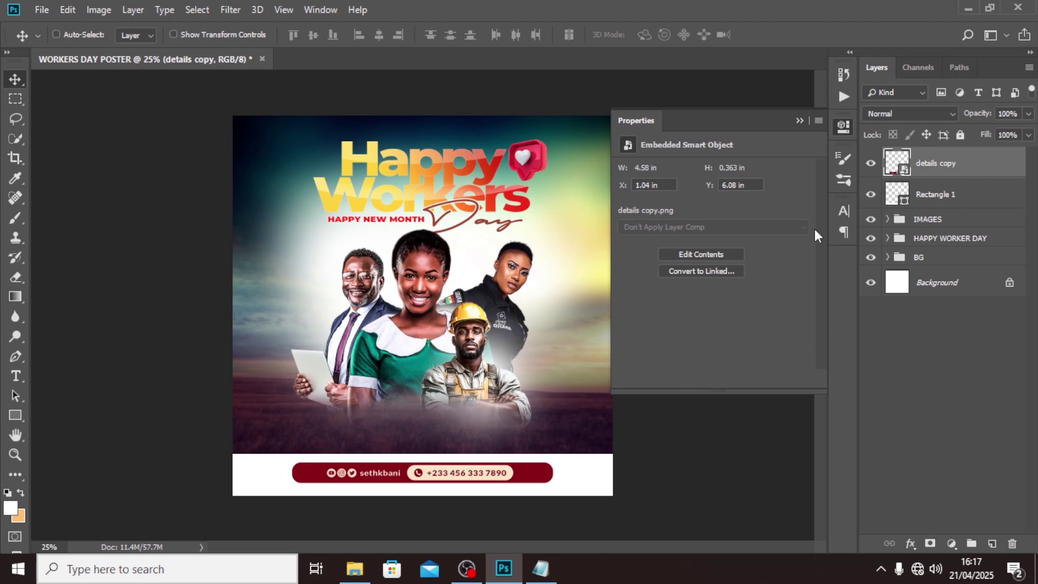
pyautogui.click(800, 120)
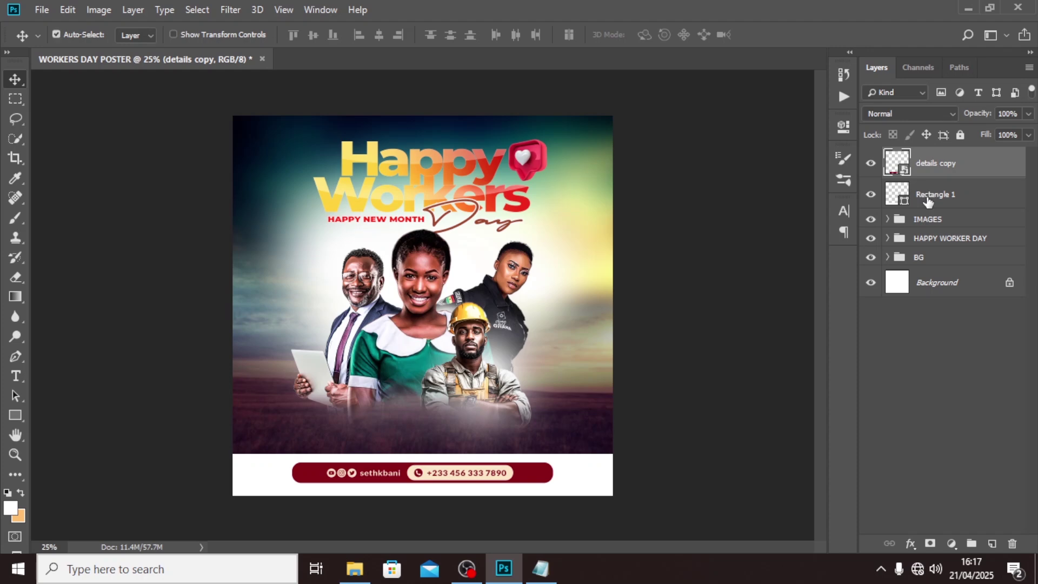
# Step: Group the contact bar with the white rectangle and name the group TEL
pyautogui.keyDown('ctrl'); pyautogui.click(933, 196); pyautogui.keyUp('ctrl')
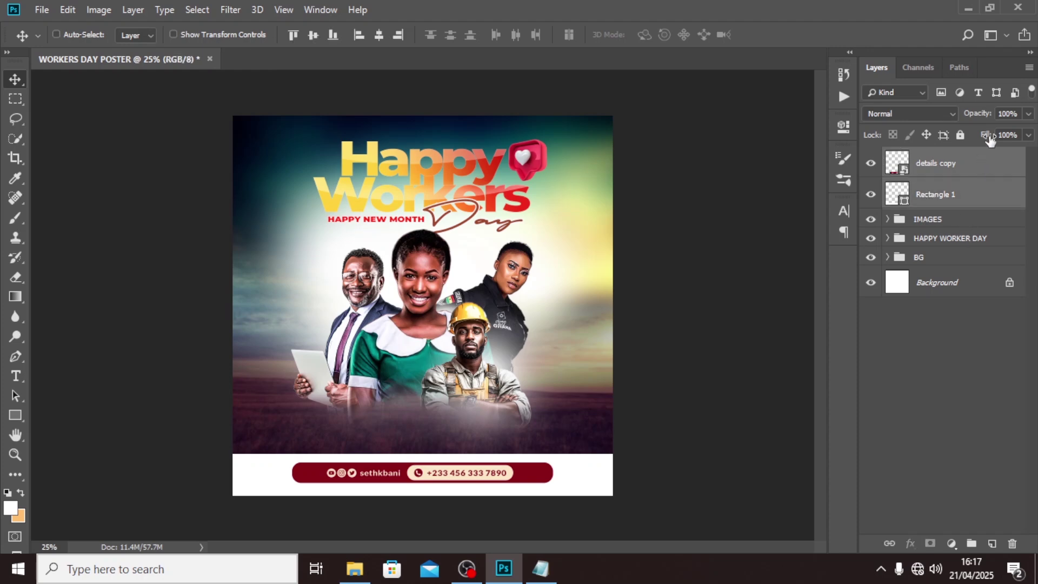
pyautogui.hotkey('ctrl', 'g')
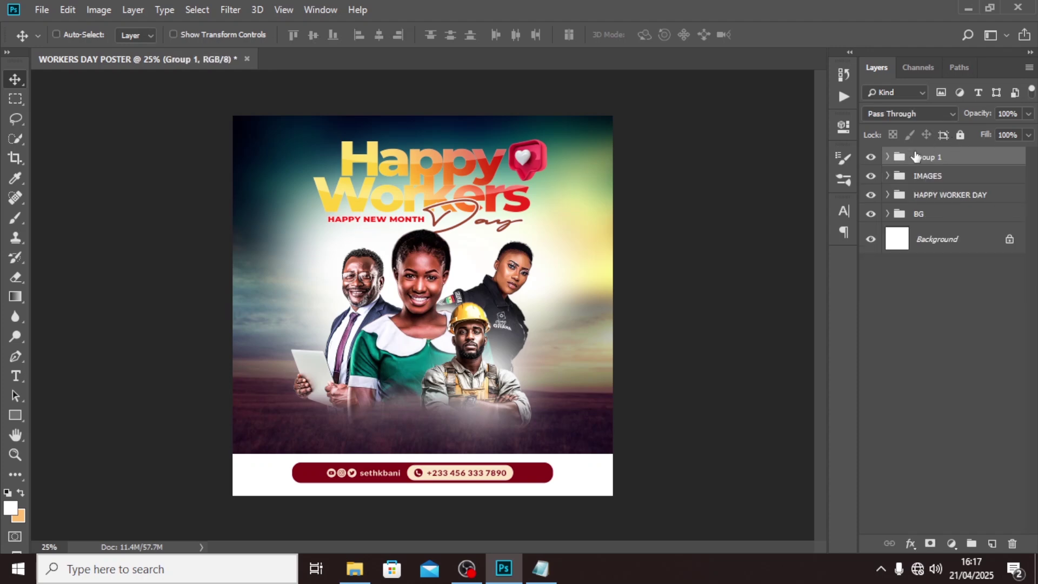
pyautogui.doubleClick(926, 158)
pyautogui.write('teL')
pyautogui.press('Return')
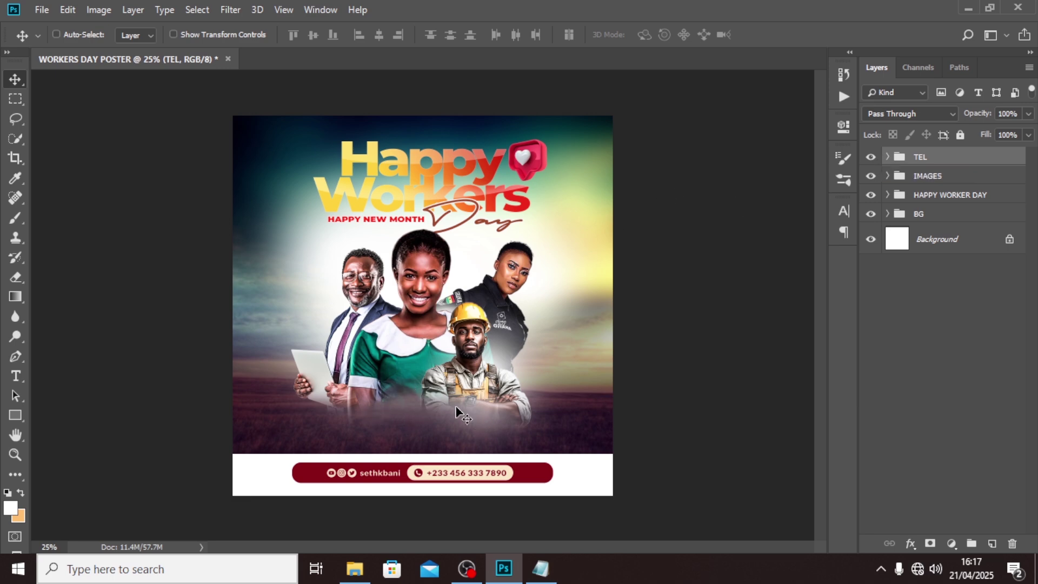
# Step: Place MAY copy as an embedded image above the TEL group and move it down to just above the white strip
pyautogui.click(42, 10)
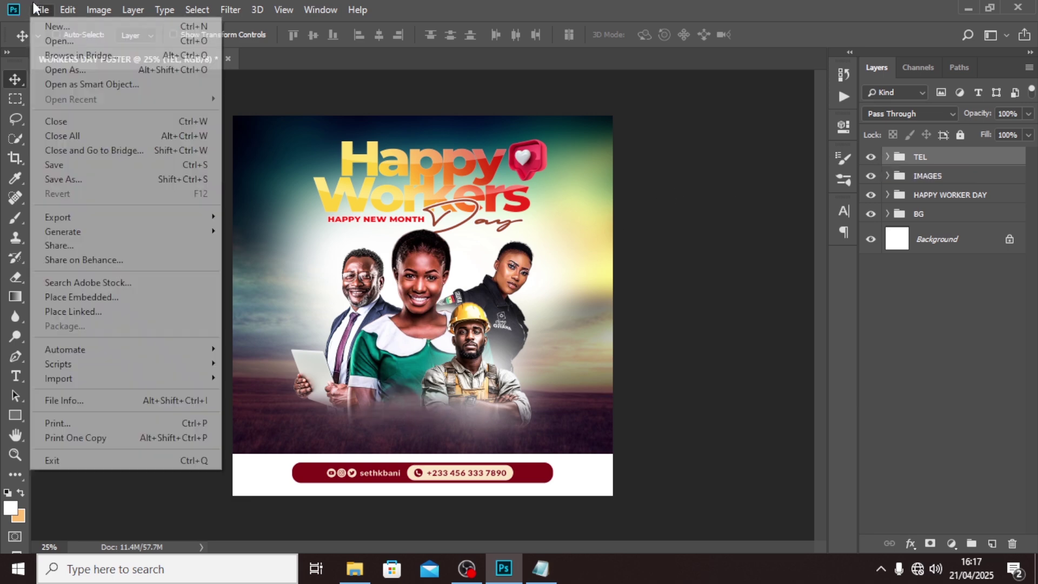
pyautogui.click(83, 294)
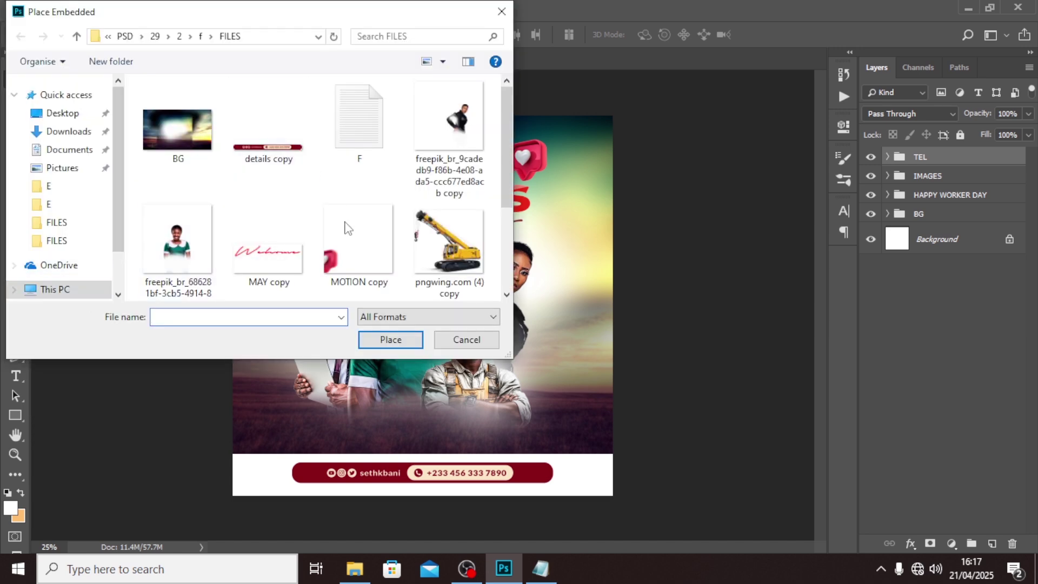
pyautogui.scroll(-3, 365, 249)
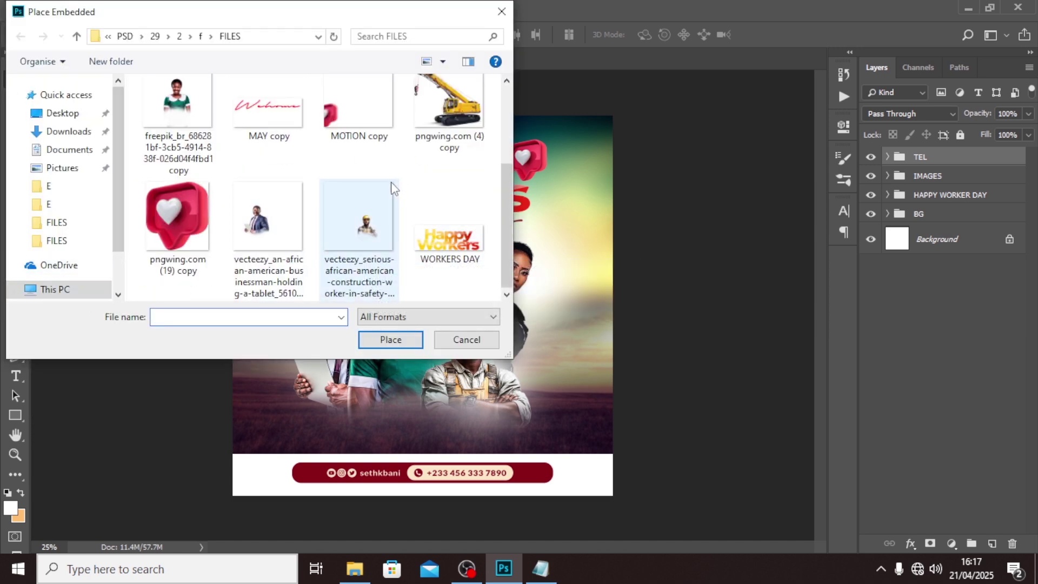
pyautogui.scroll(3, 393, 187)
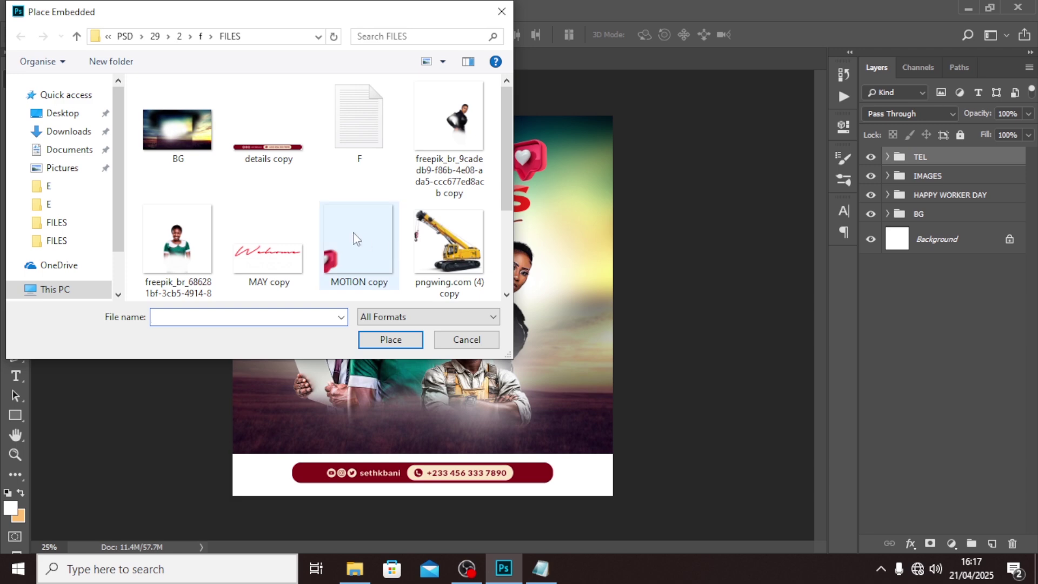
pyautogui.moveTo(511, 174)
pyautogui.mouseDown()
pyautogui.moveTo(512, 242)
pyautogui.moveTo(514, 193)
pyautogui.mouseUp()
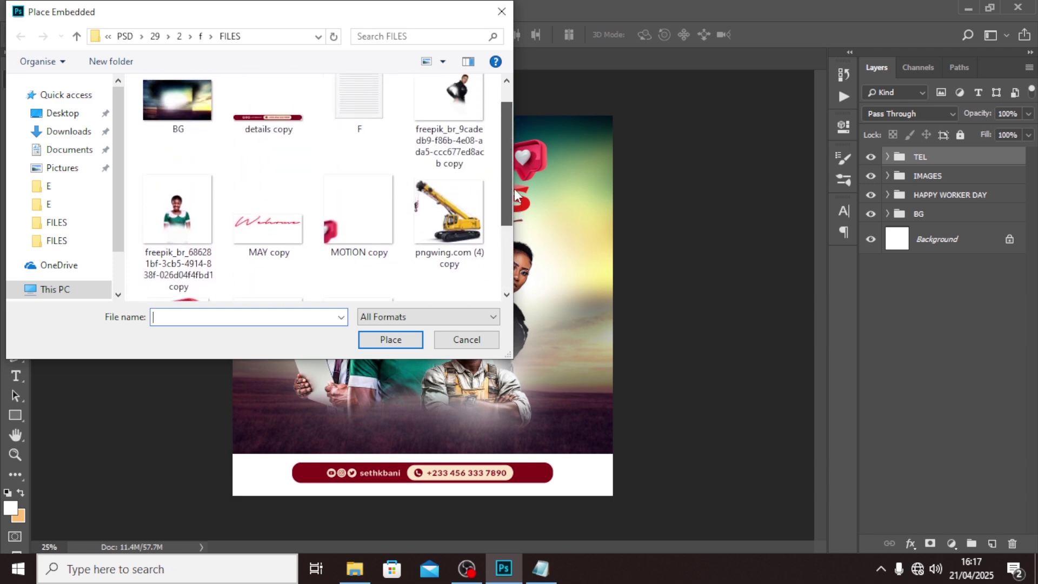
pyautogui.click(268, 216)
pyautogui.click(378, 339)
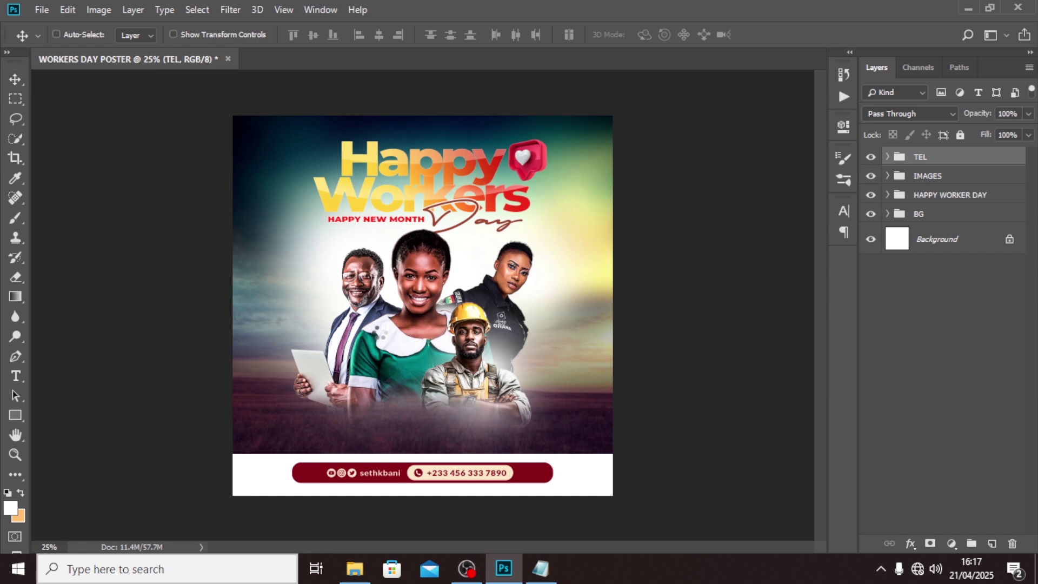
pyautogui.press('Return')
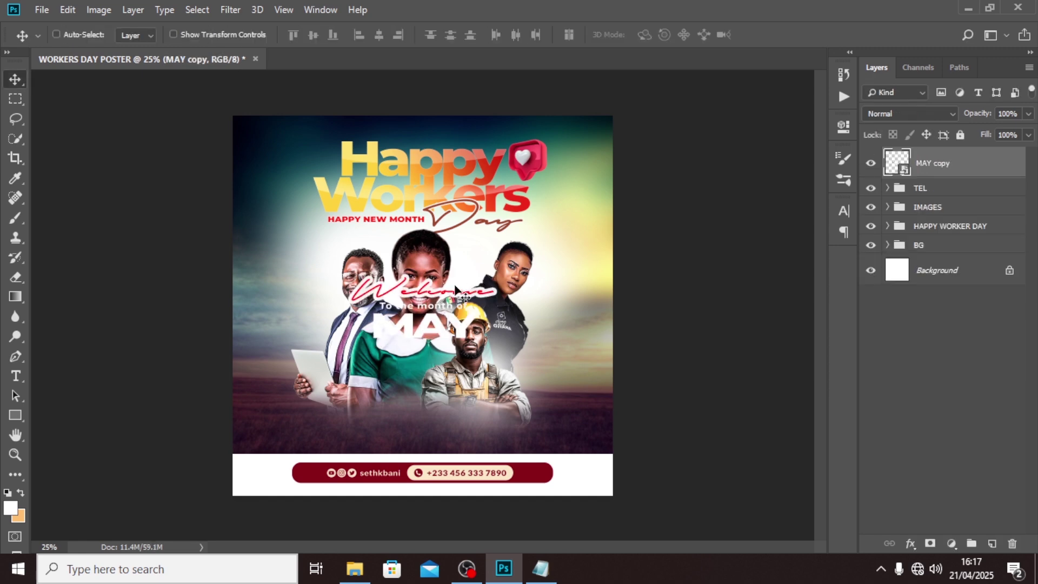
pyautogui.moveTo(455, 286); pyautogui.dragTo(455, 394)
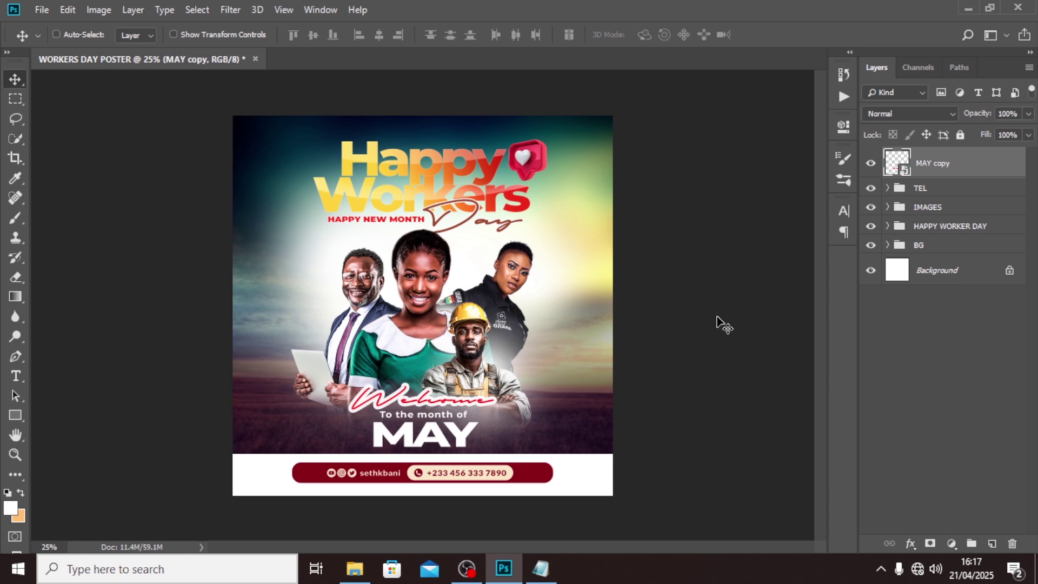
# Step: Check the MAY text's position against the guides, keep it at 100% size and nudge it slightly down
pyautogui.hotkey('ctrl', ';')
pyautogui.hotkey('ctrl', 't')
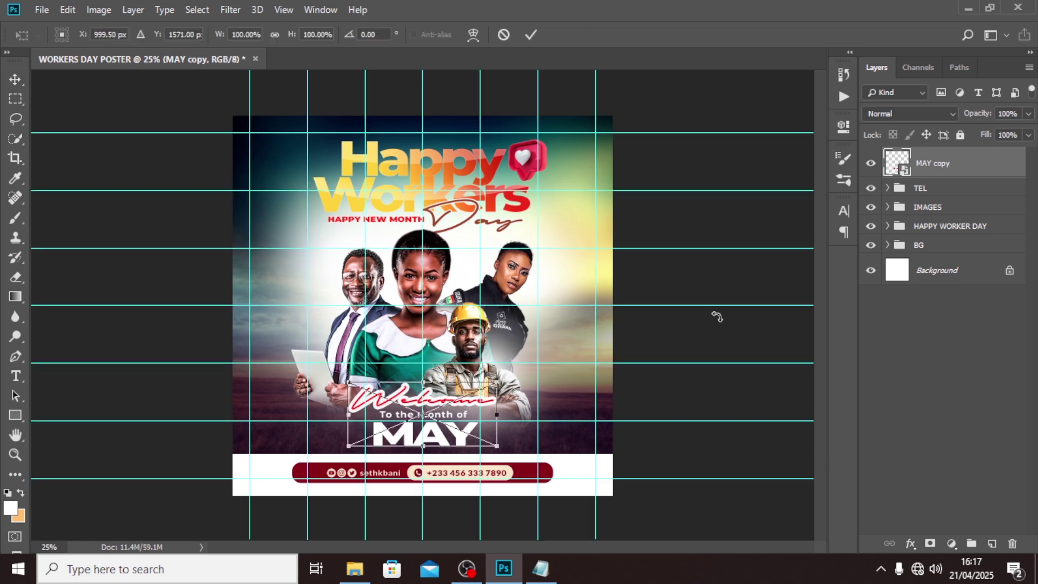
pyautogui.press('Return')
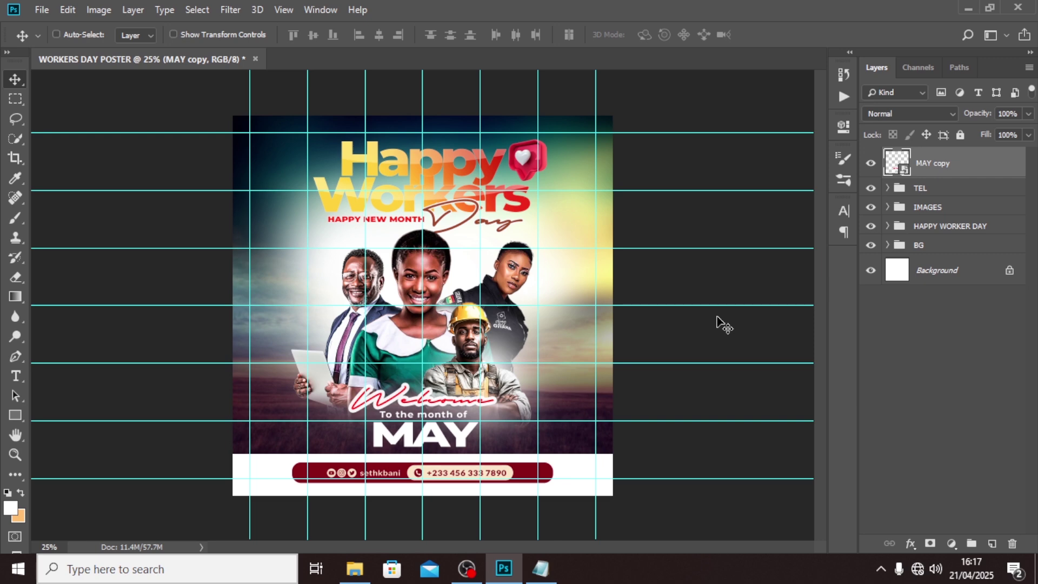
pyautogui.hotkey('ctrl', ';')
pyautogui.press('Down')
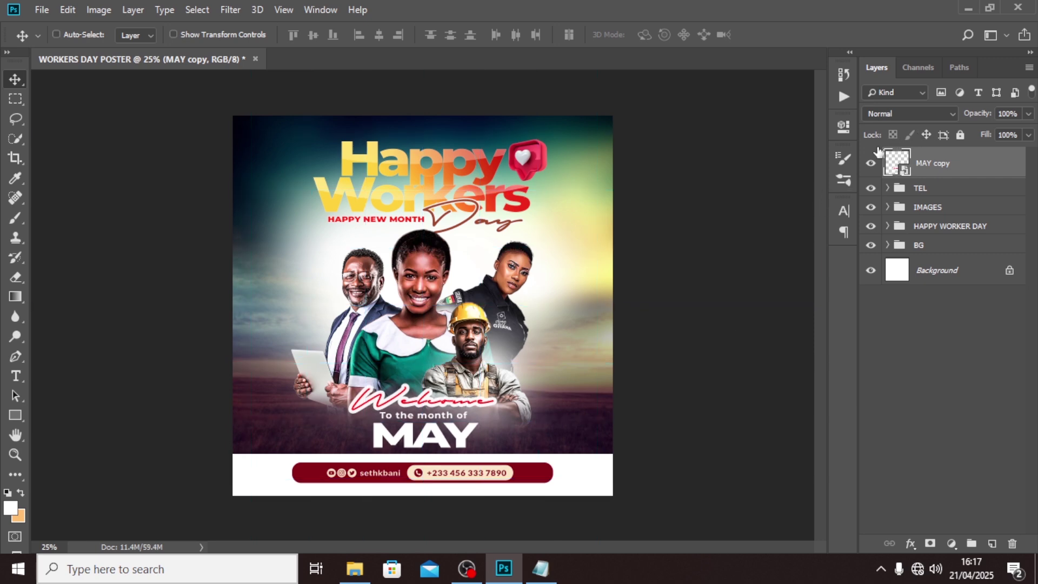
# Step: Put the MAY copy layer into its own group and name the group MAY
pyautogui.hotkey('ctrl', 'g')
pyautogui.doubleClick(914, 158)
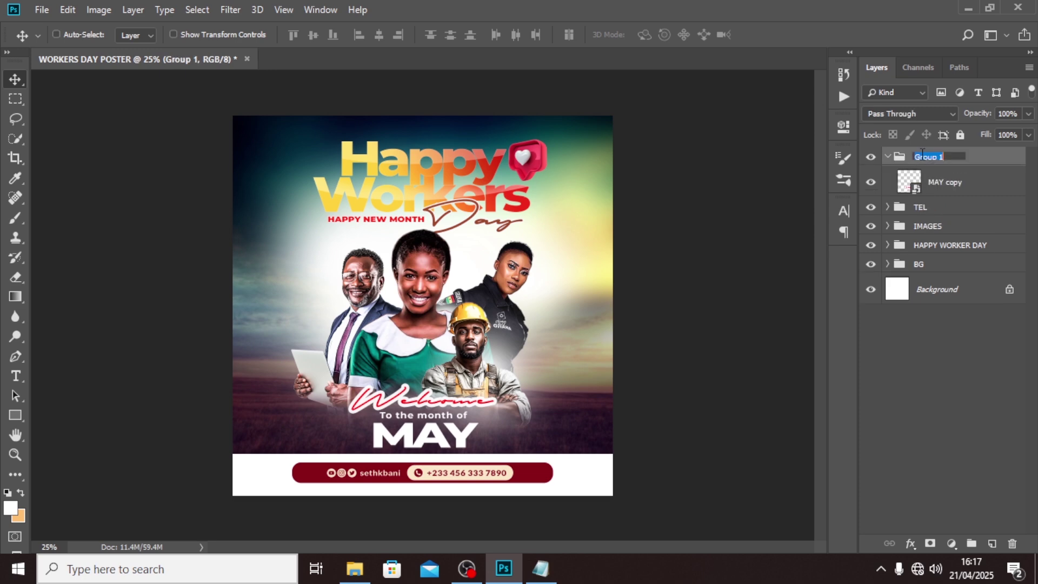
pyautogui.write('MAY')
pyautogui.press('Return')
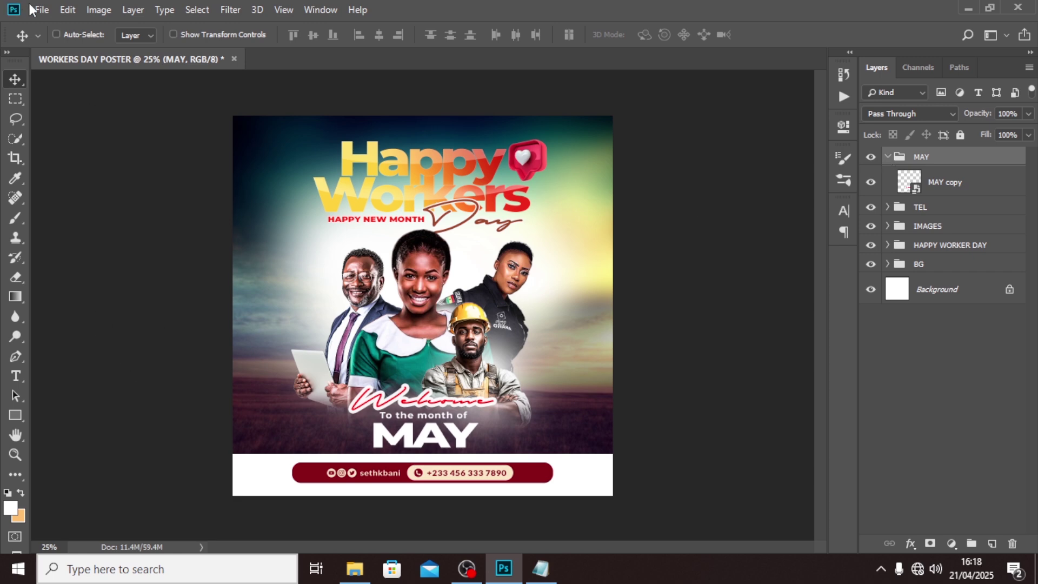
# Step: Place MOTION copy as an embedded image above the MAY group and collapse that group
pyautogui.click(41, 9)
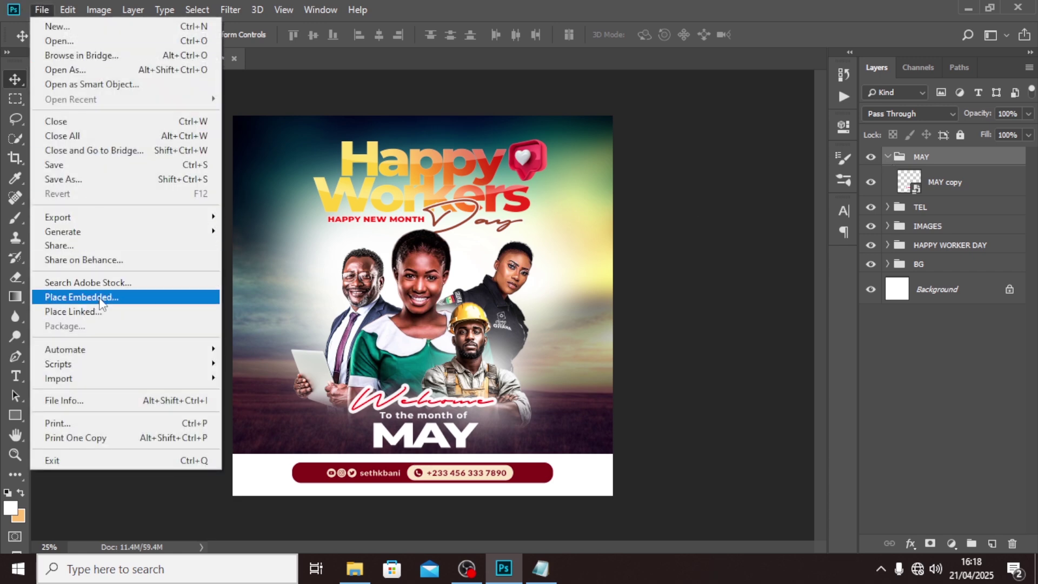
pyautogui.click(99, 299)
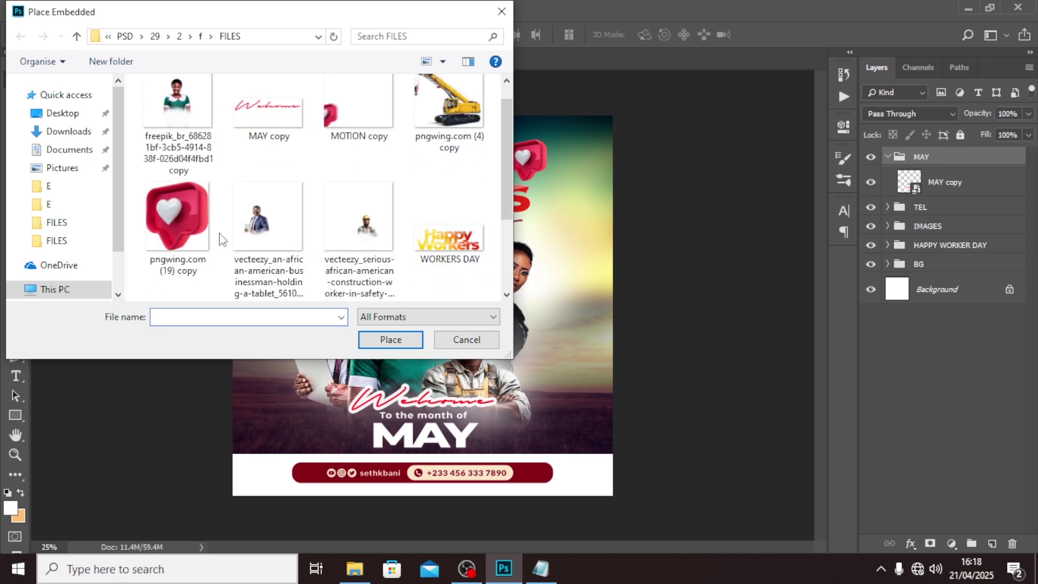
pyautogui.click(324, 127)
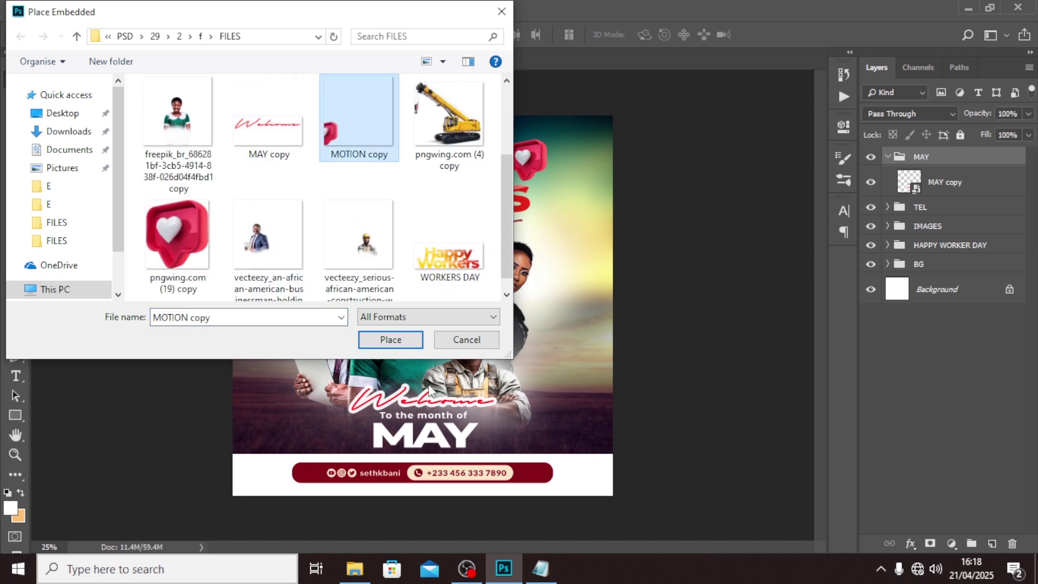
pyautogui.click(386, 342)
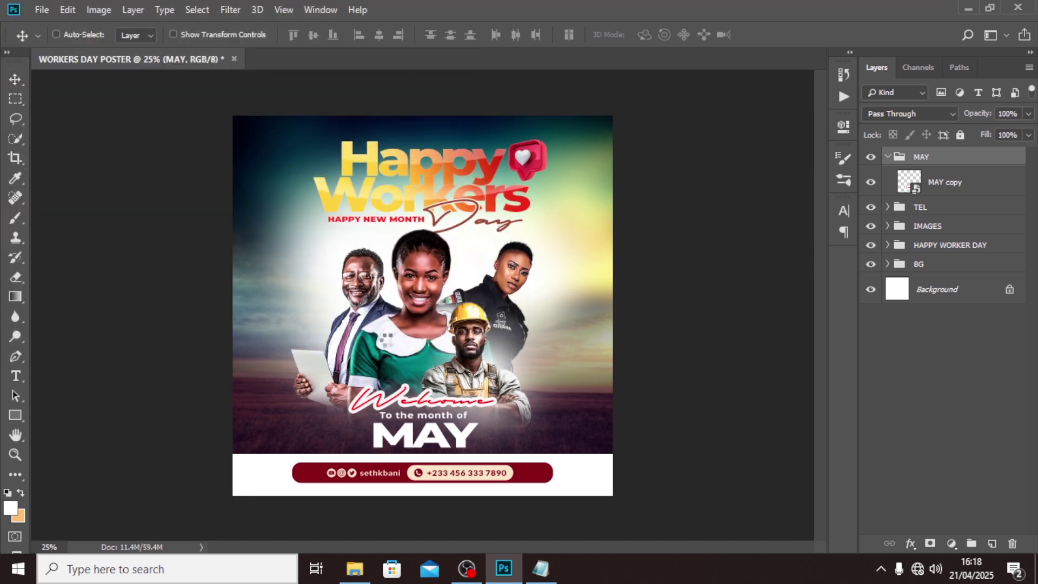
pyautogui.press('Return')
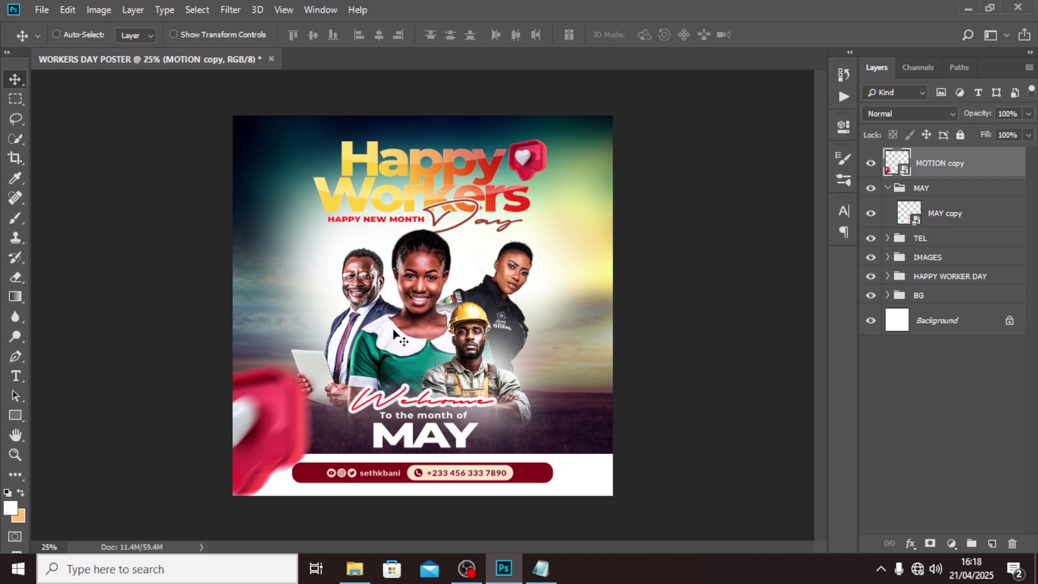
pyautogui.click(889, 189)
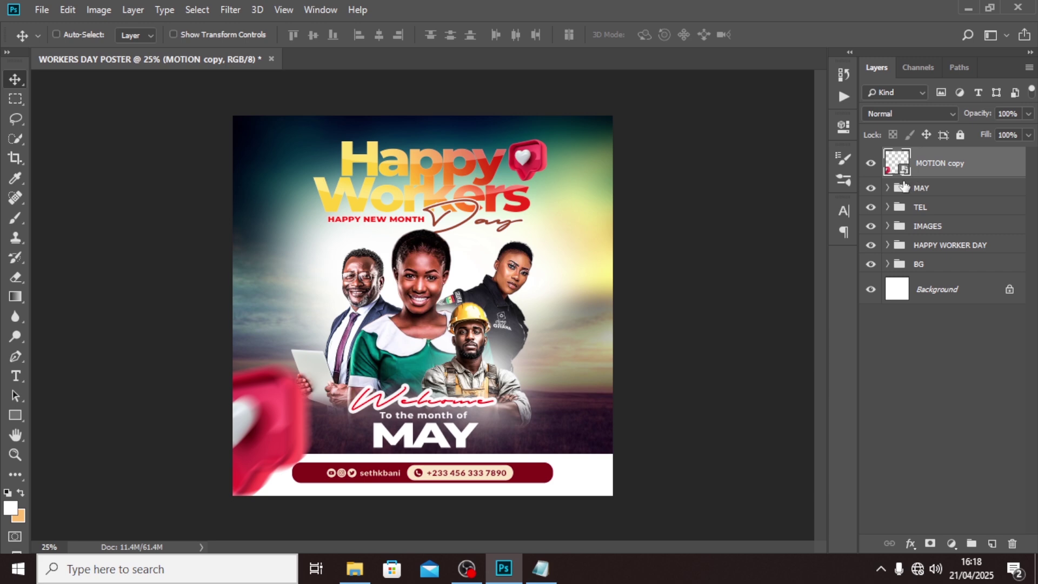
# Step: Draw a white rectangle about 1214 × 1904 px between the guides behind the title and workers, inside the BG group above the background image
pyautogui.hotkey('ctrl', "'")
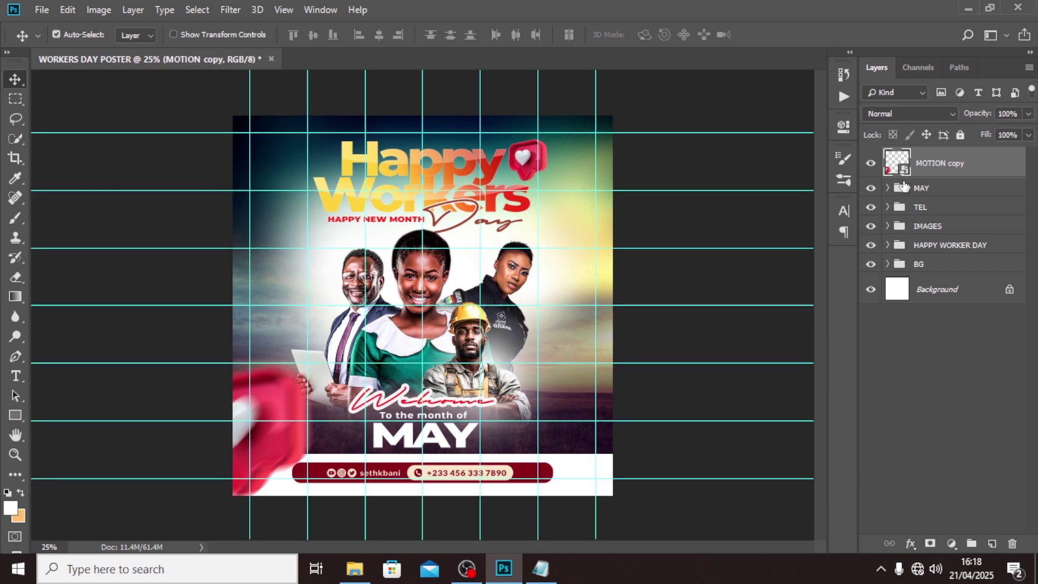
pyautogui.click(16, 415)
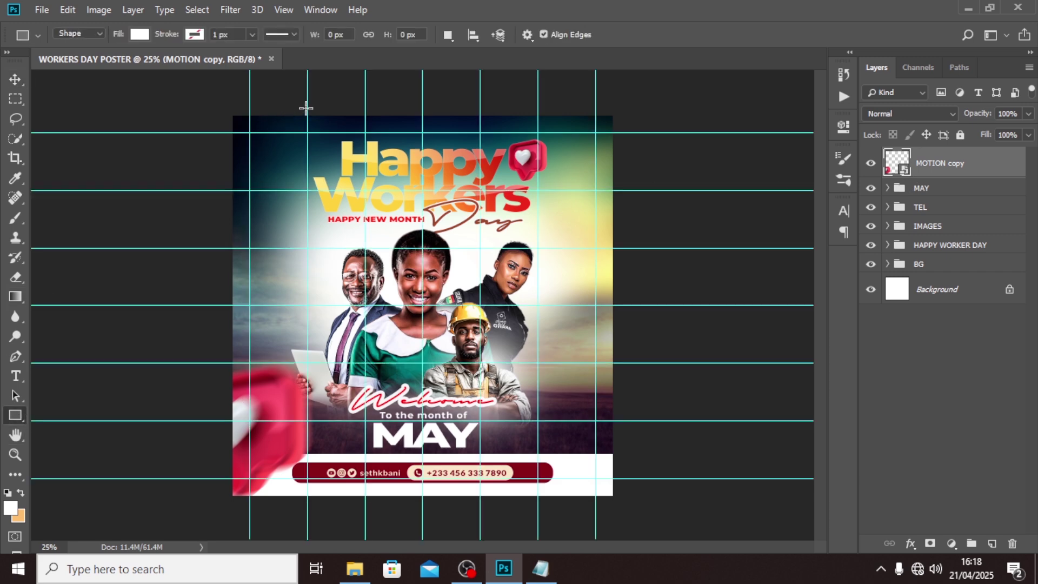
pyautogui.moveTo(306, 108); pyautogui.dragTo(538, 469)
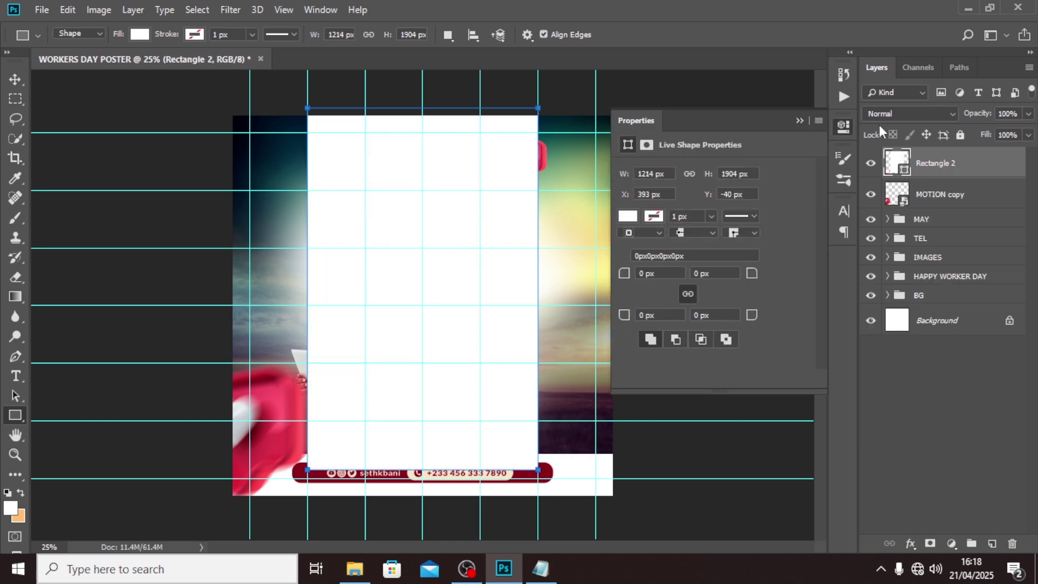
pyautogui.click(887, 295)
pyautogui.moveTo(939, 168); pyautogui.dragTo(919, 306)
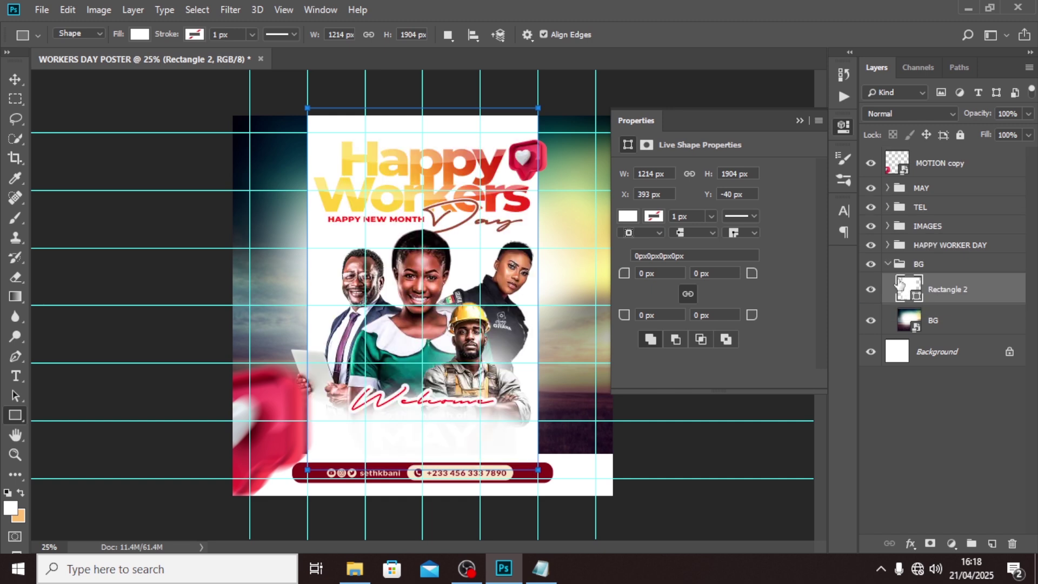
pyautogui.click(888, 264)
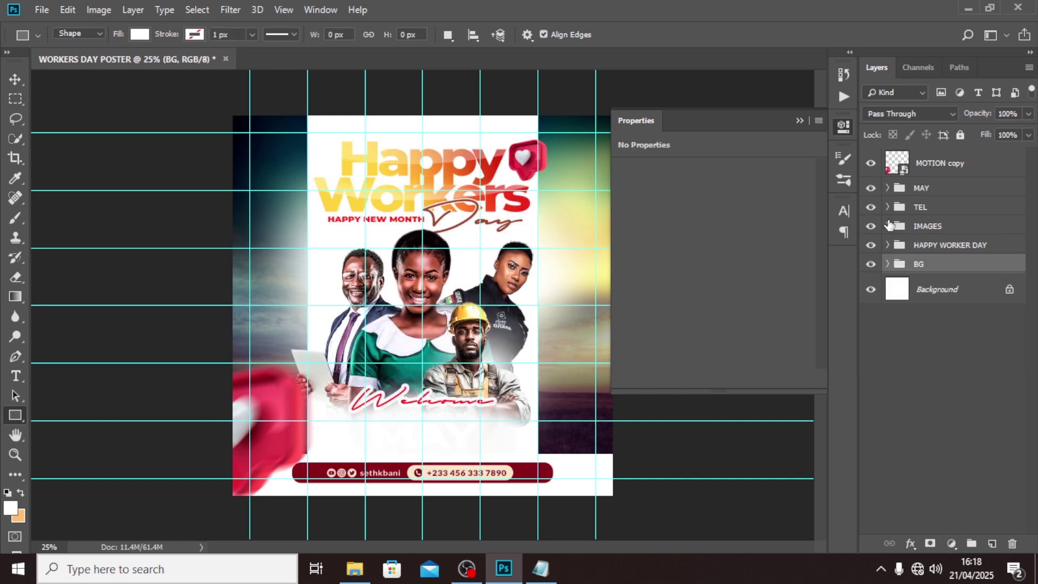
pyautogui.hotkey('ctrl', ';')
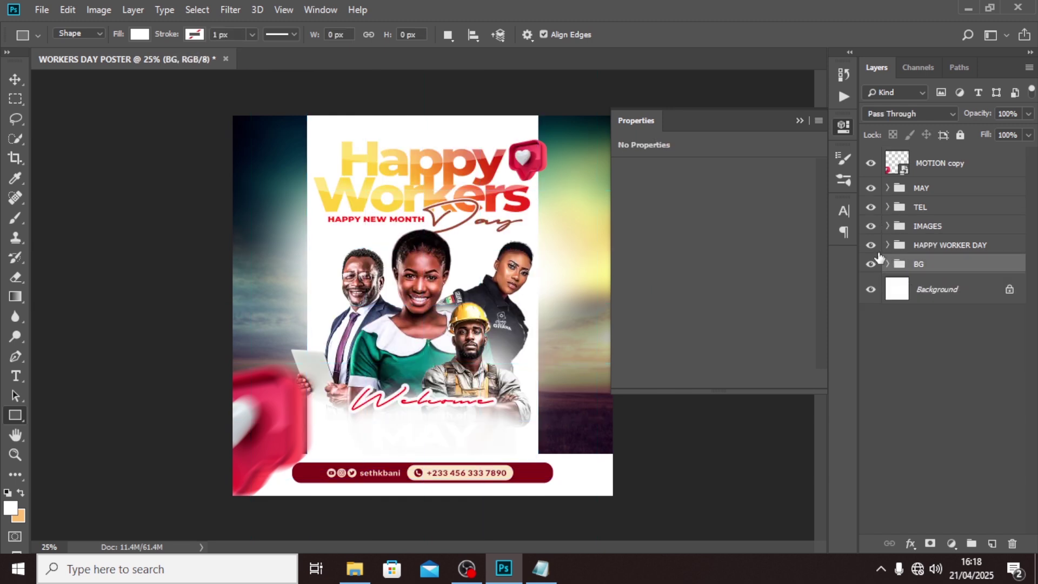
# Step: Add a layer mask to the white rectangle and fade out its lower part with a soft black 900 px brush
pyautogui.click(887, 265)
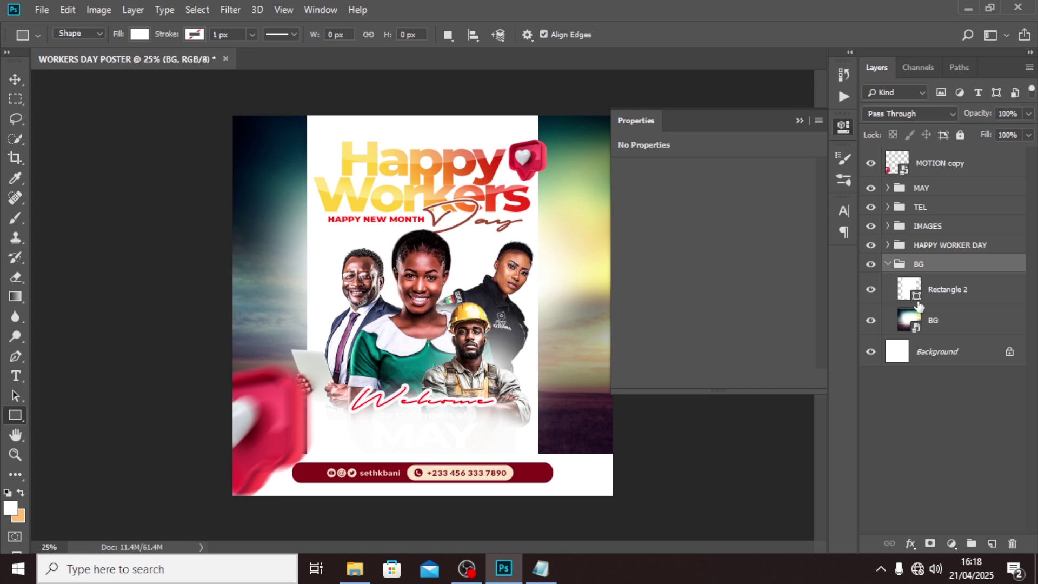
pyautogui.click(935, 292)
pyautogui.click(930, 543)
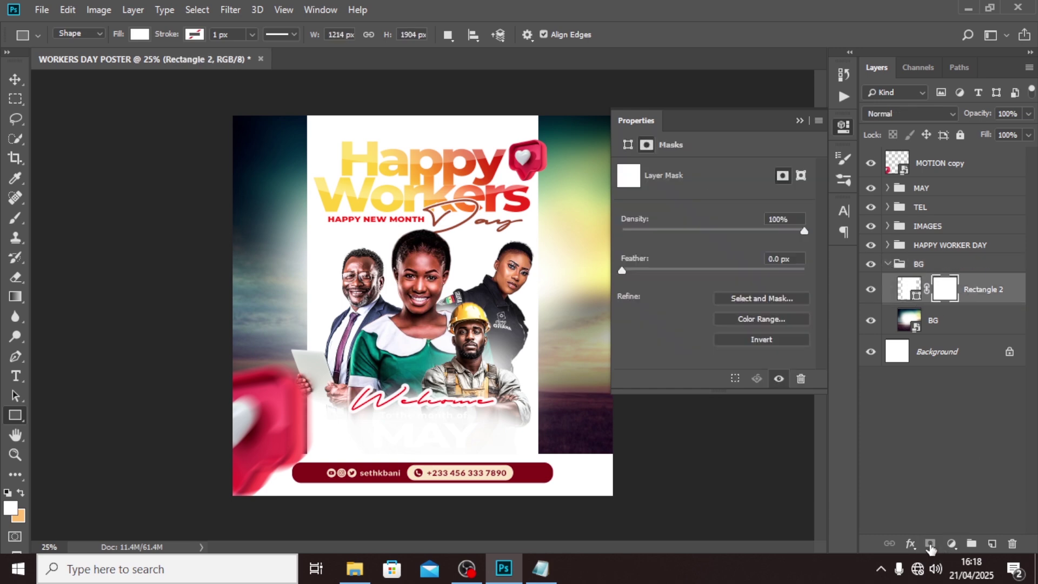
pyautogui.click(16, 221)
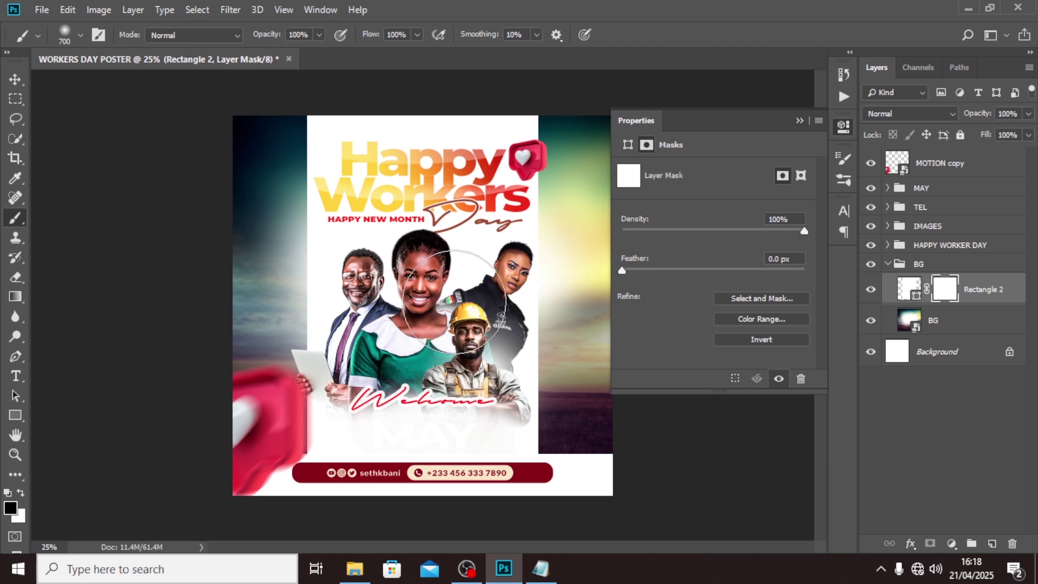
pyautogui.press(']')
pyautogui.press(']')
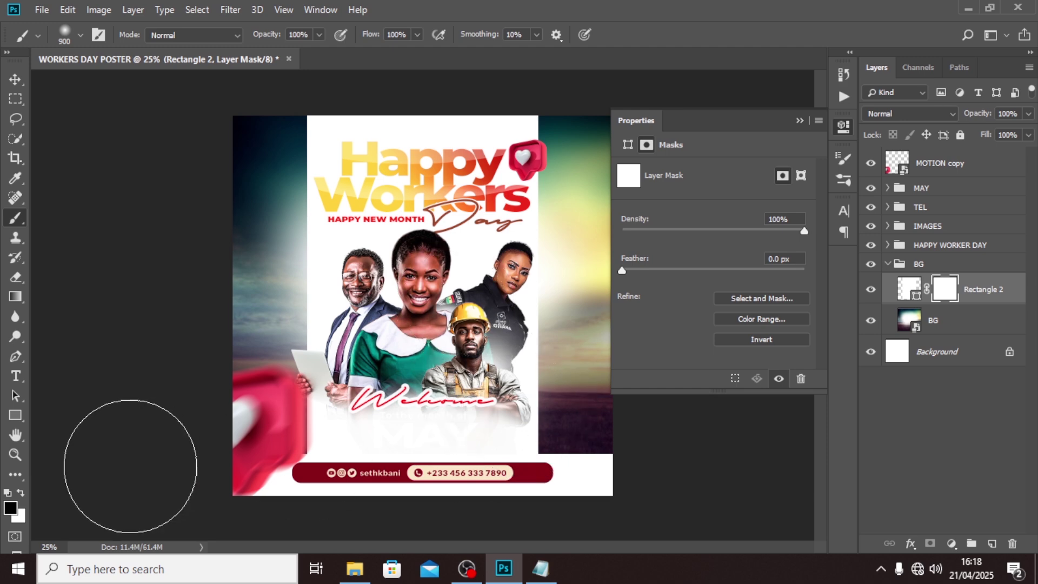
pyautogui.moveTo(529, 435); pyautogui.dragTo(71, 455)
pyautogui.moveTo(349, 346)
pyautogui.mouseDown()
pyautogui.moveTo(367, 321)
pyautogui.moveTo(347, 380)
pyautogui.moveTo(400, 354)
pyautogui.mouseUp()
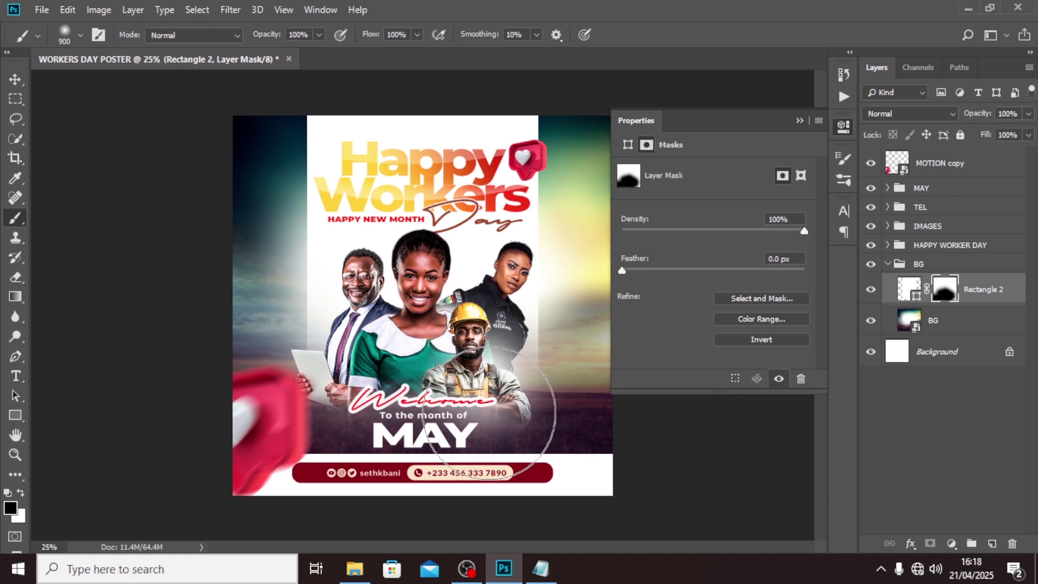
# Step: Refine the faded lower edge of the white rectangle's mask with brushes reduced to 600 and 400 px, and collapse the BG group
pyautogui.press('[')
pyautogui.press('[')
pyautogui.press('[')
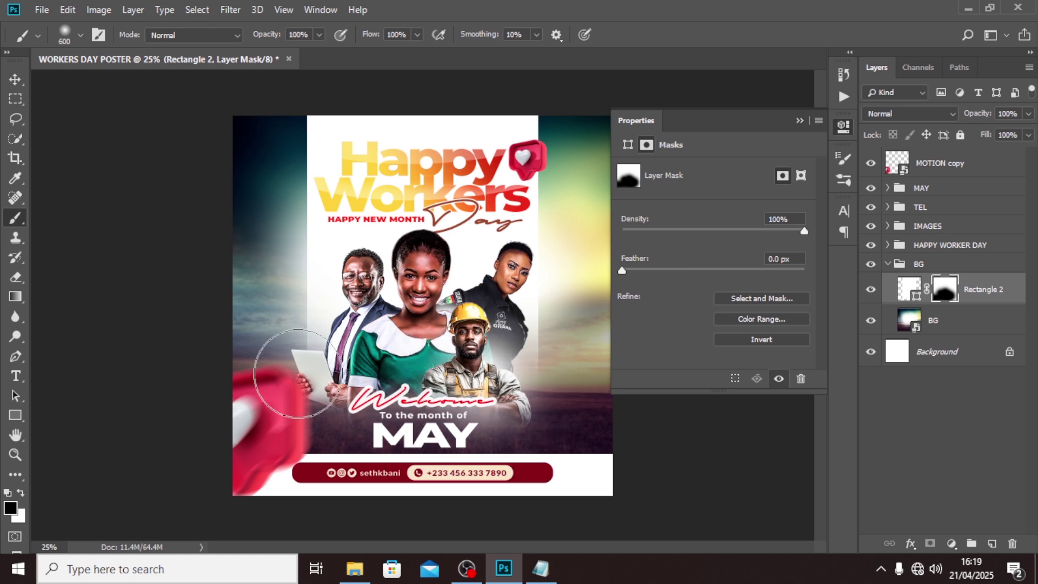
pyautogui.press('[')
pyautogui.press('[')
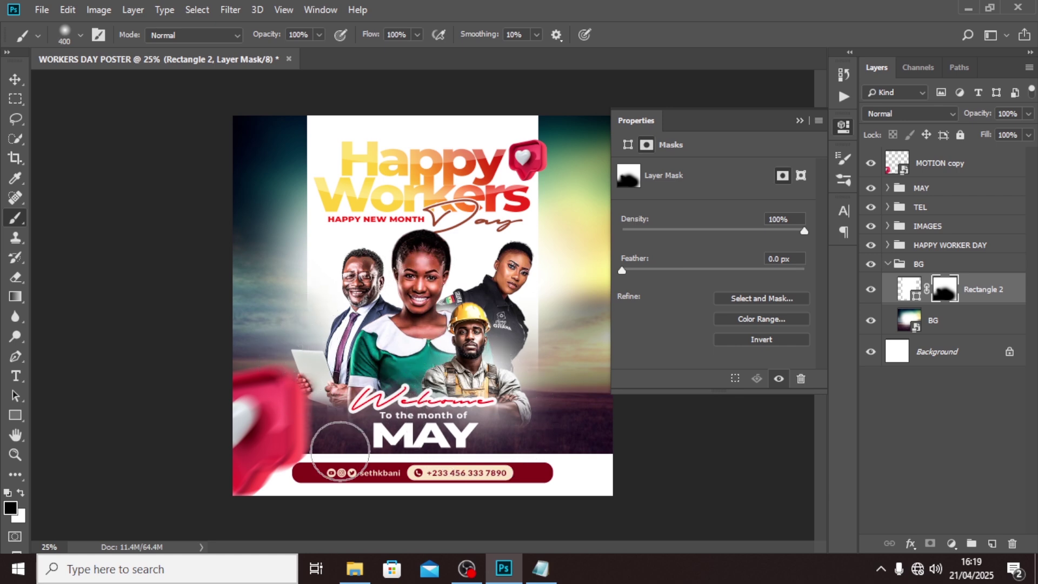
pyautogui.click(888, 264)
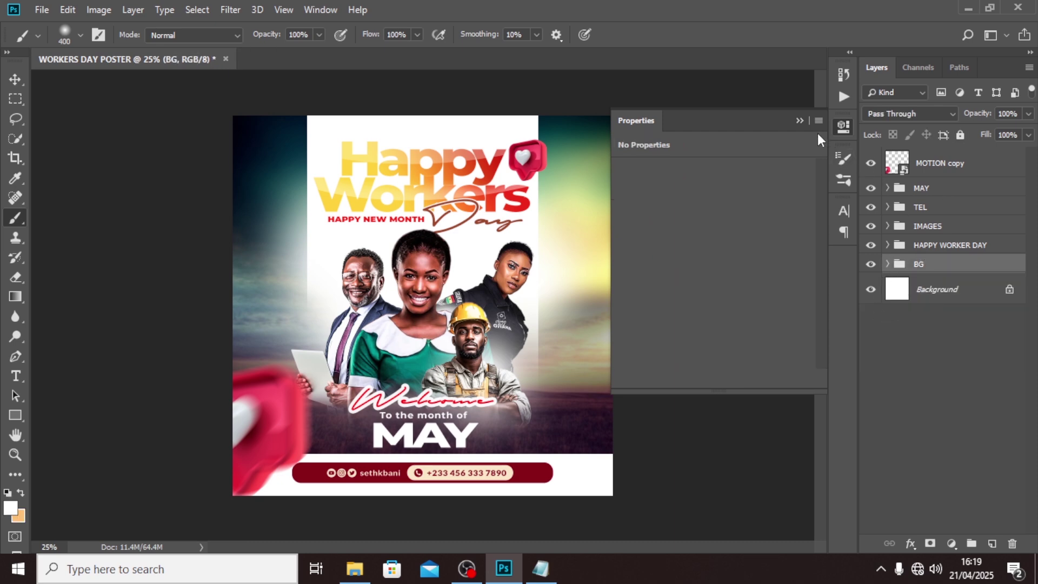
pyautogui.click(799, 120)
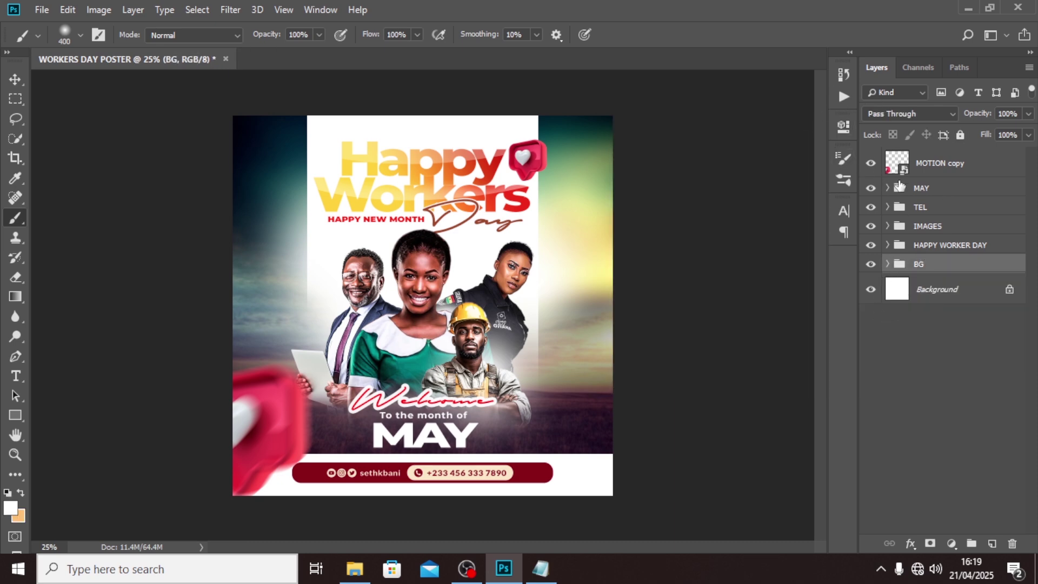
# Step: Add a new empty layer above MOTION copy and set the foreground colour to fed10e
pyautogui.click(928, 169)
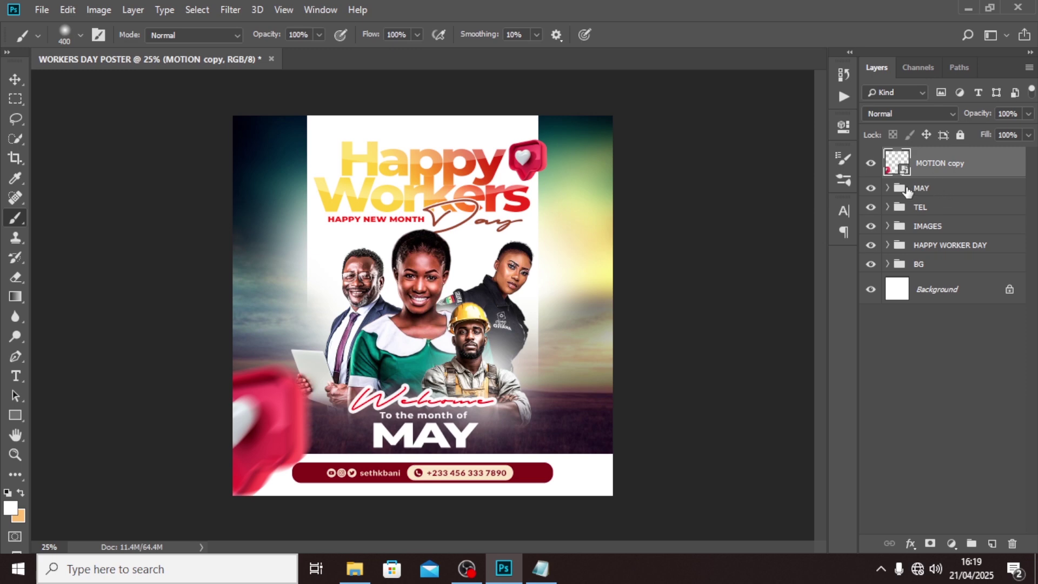
pyautogui.click(992, 544)
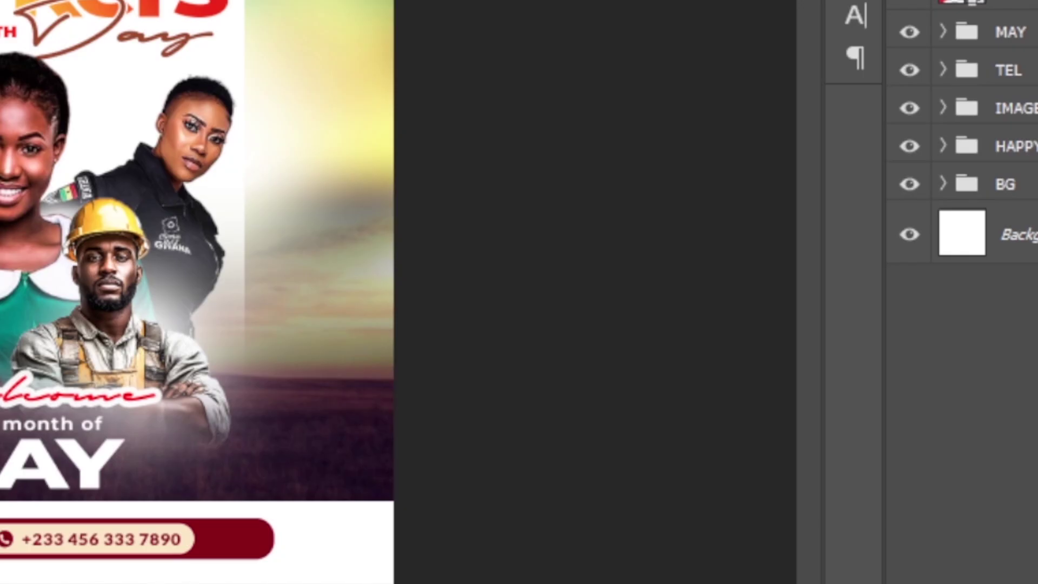
pyautogui.click(11, 509)
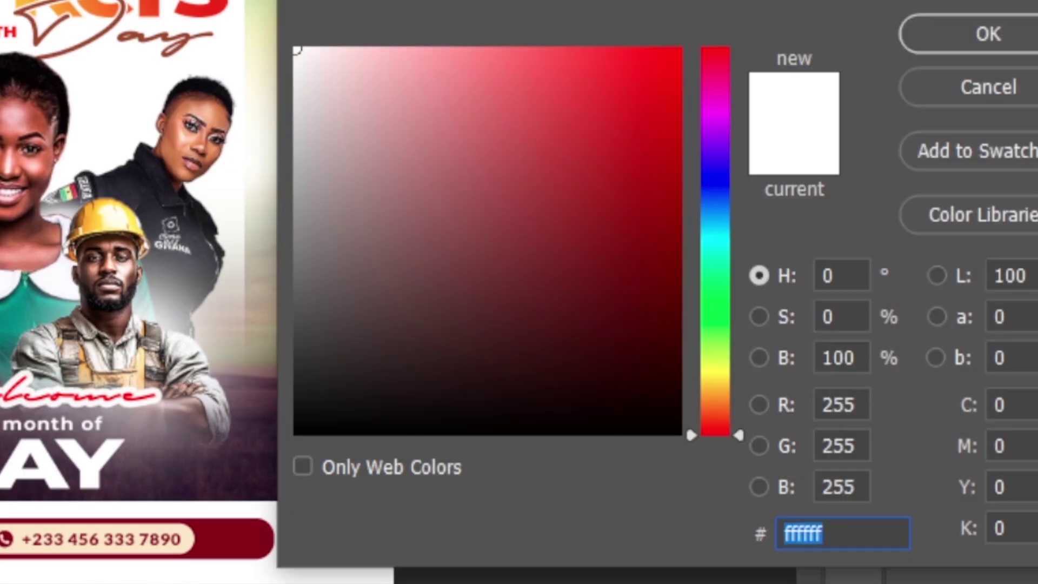
pyautogui.write('fe')
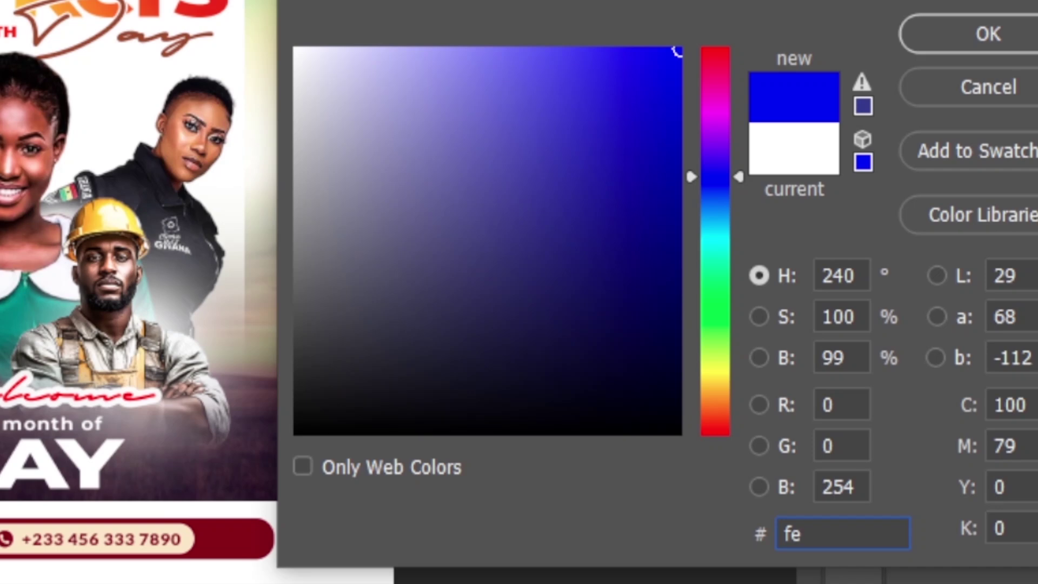
pyautogui.write('d10')
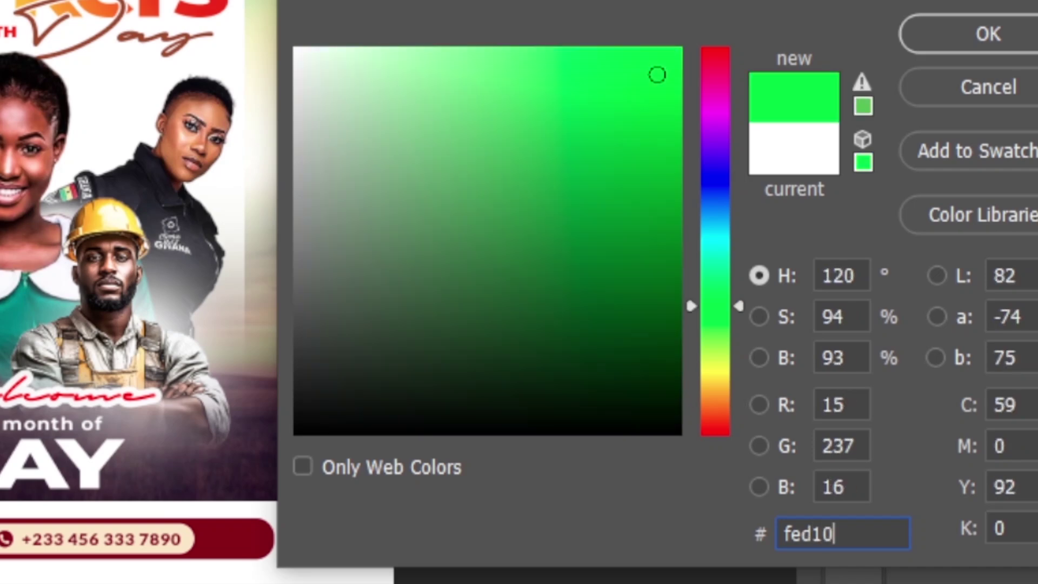
pyautogui.write('e')
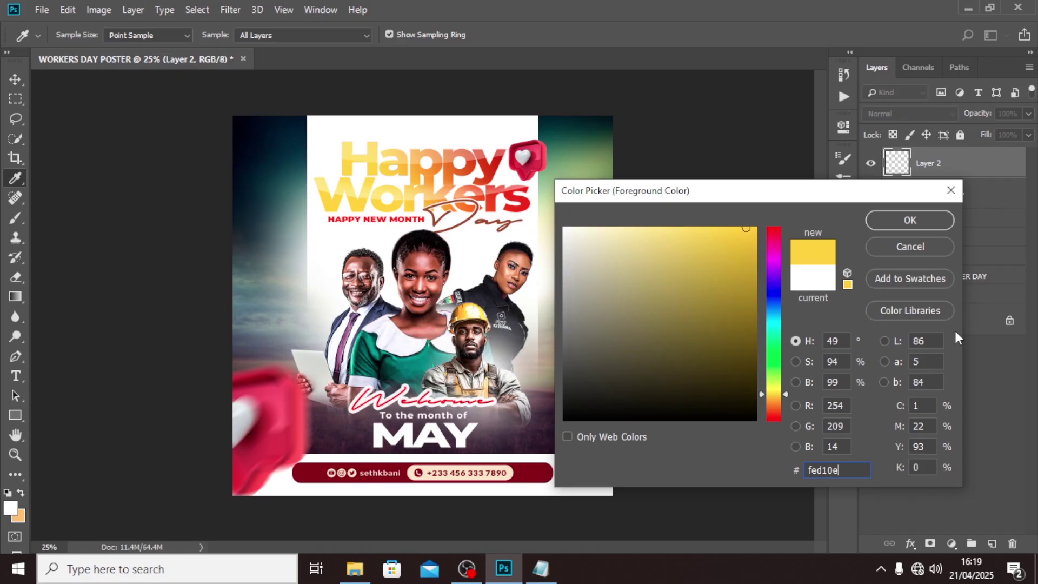
pyautogui.click(894, 219)
# Step: Paint a soft yellow 600 px brush spot over the construction worker's shoulder and set the layer's blend mode to Screen
pyautogui.press('b')
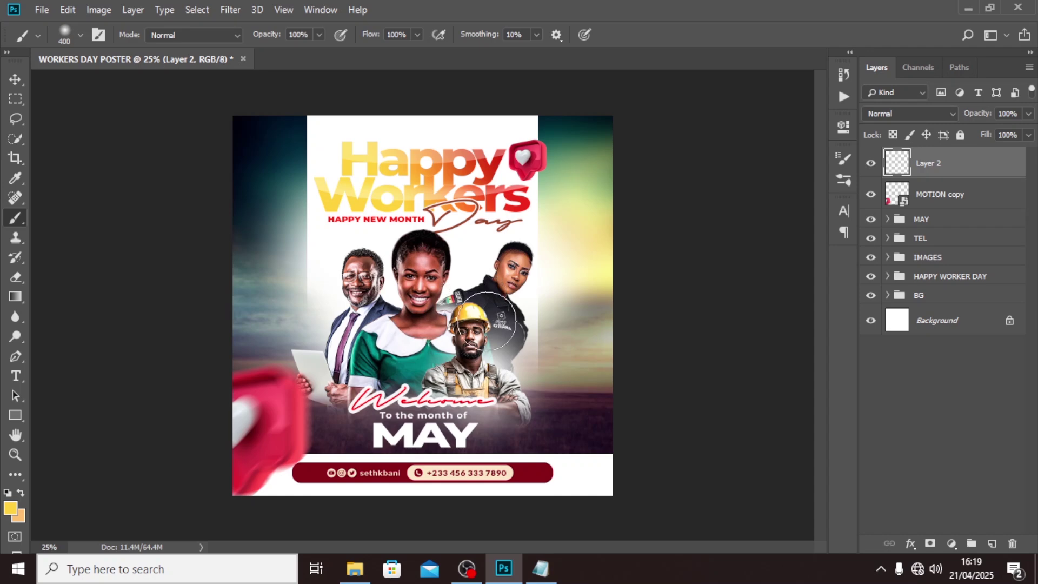
pyautogui.press(']')
pyautogui.press(']')
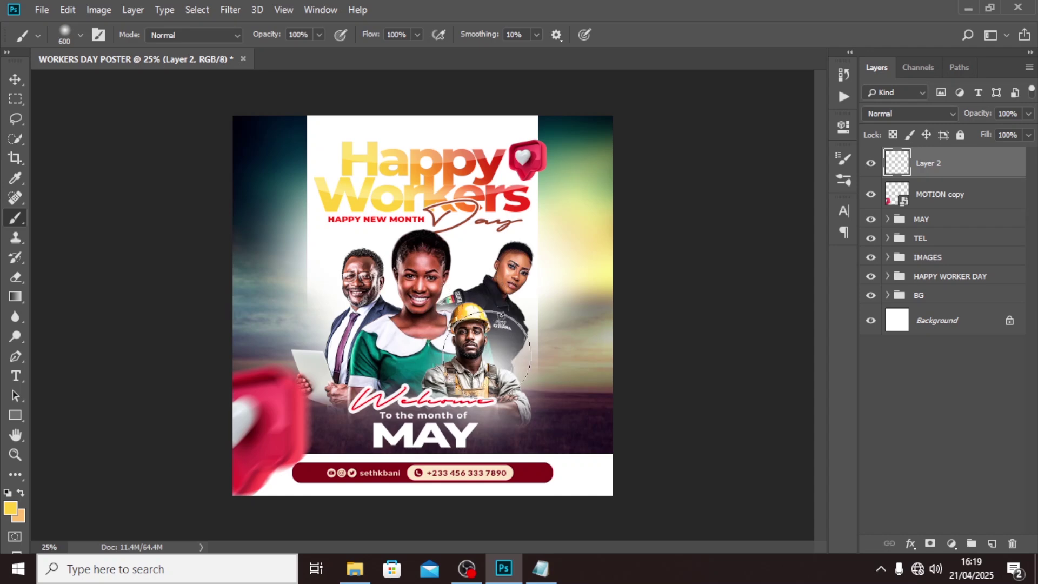
pyautogui.click(487, 367)
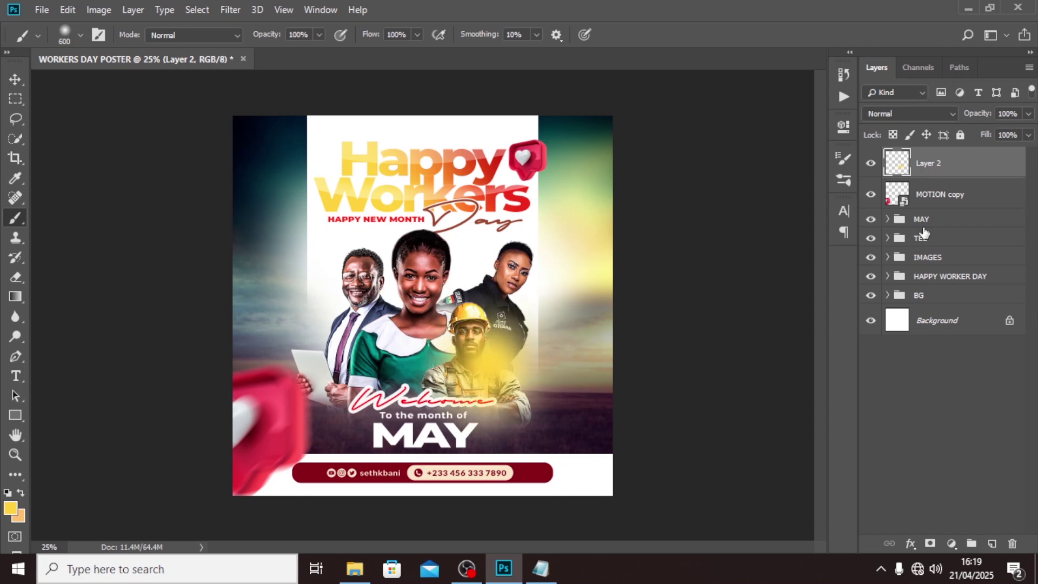
pyautogui.click(915, 114)
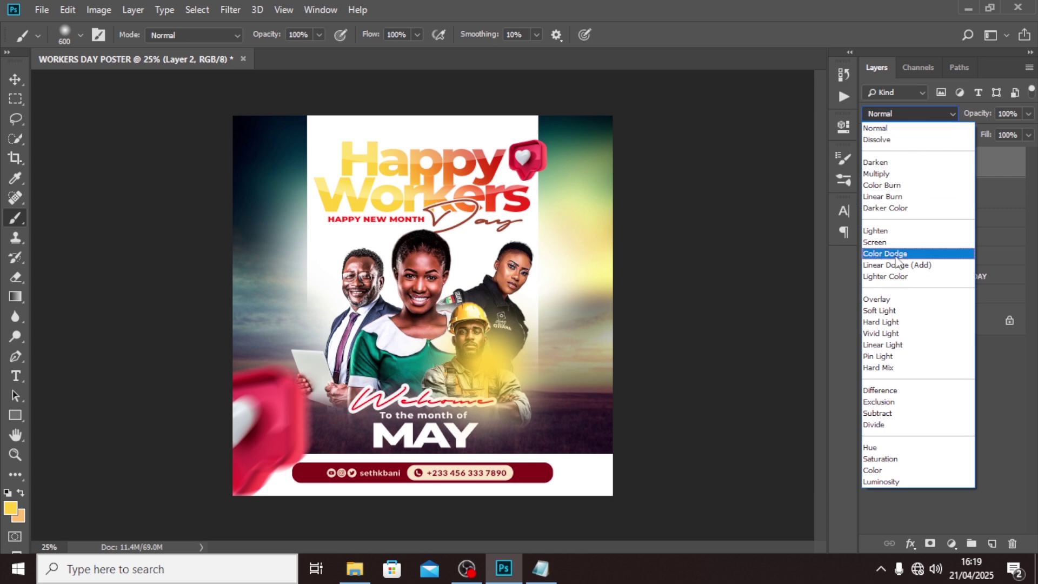
pyautogui.click(874, 242)
# Step: Scale the yellow glow down slightly and position it beside the construction worker's shoulder, under the policewoman
pyautogui.click(15, 80)
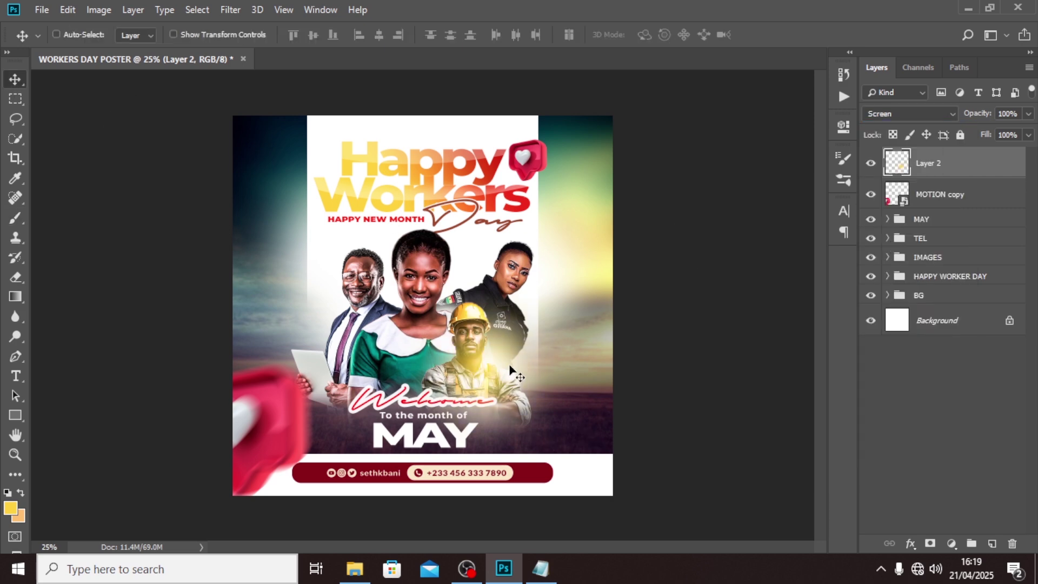
pyautogui.moveTo(511, 366); pyautogui.dragTo(522, 380)
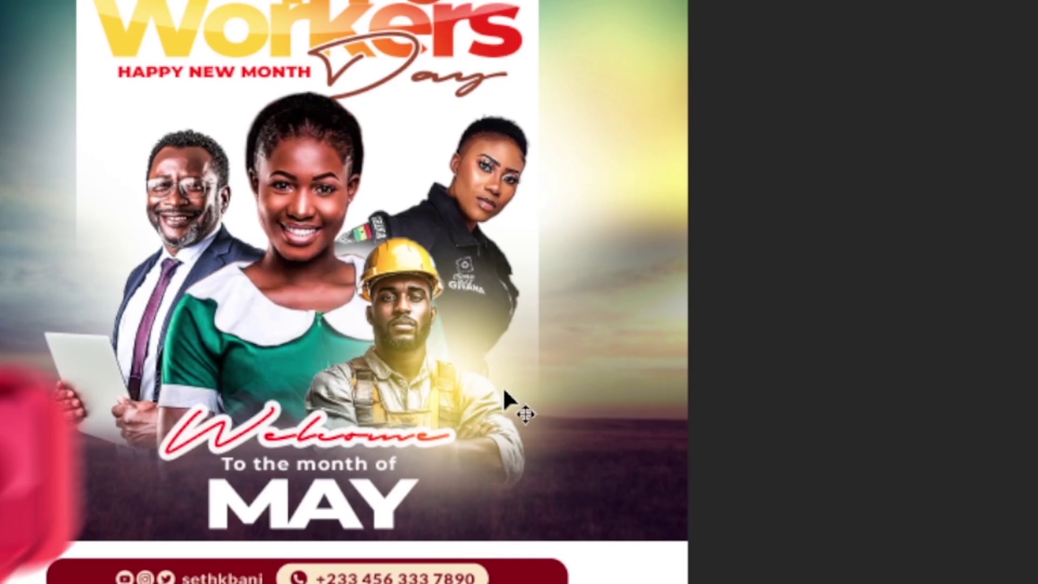
pyautogui.hotkey('ctrl', 't')
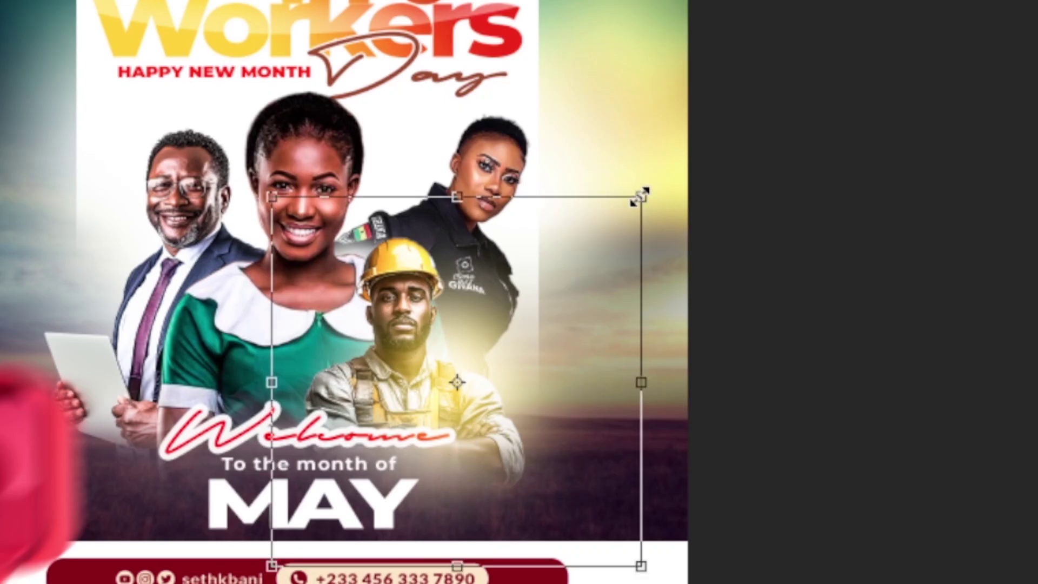
pyautogui.moveTo(639, 196); pyautogui.dragTo(597, 241)
pyautogui.moveTo(459, 383); pyautogui.dragTo(568, 359)
pyautogui.press('Return')
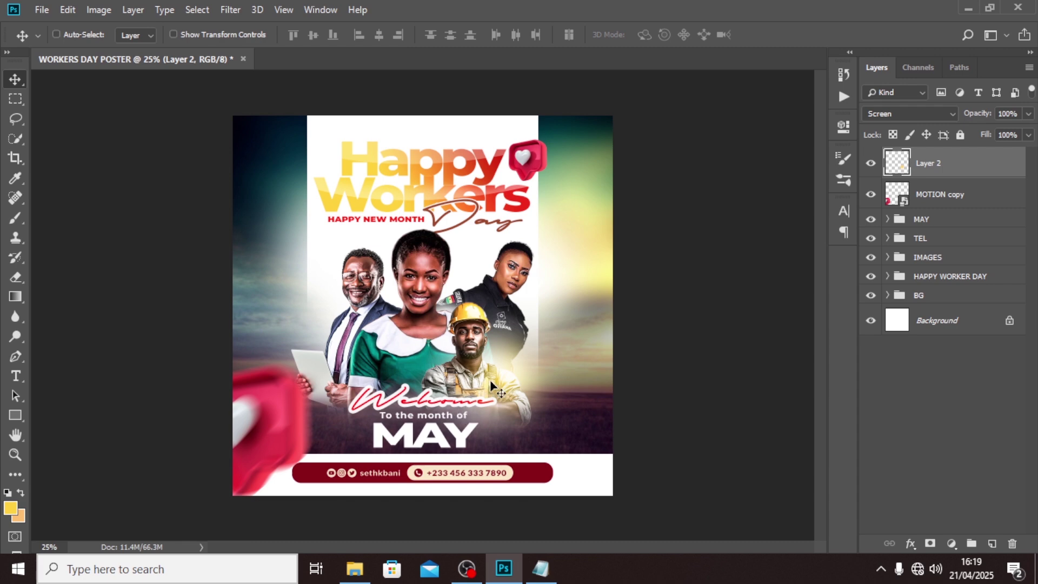
# Step: Nudge the yellow glow on Layer 2 slightly along the construction worker's shoulder
pyautogui.moveTo(479, 388); pyautogui.dragTo(511, 378)
pyautogui.click(888, 296)
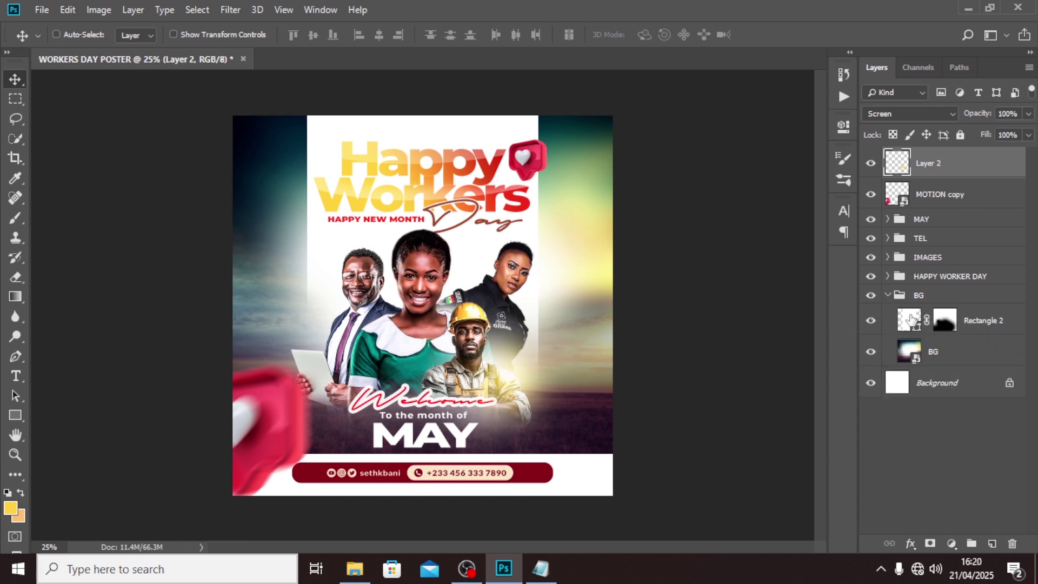
pyautogui.click(911, 320)
pyautogui.click(887, 295)
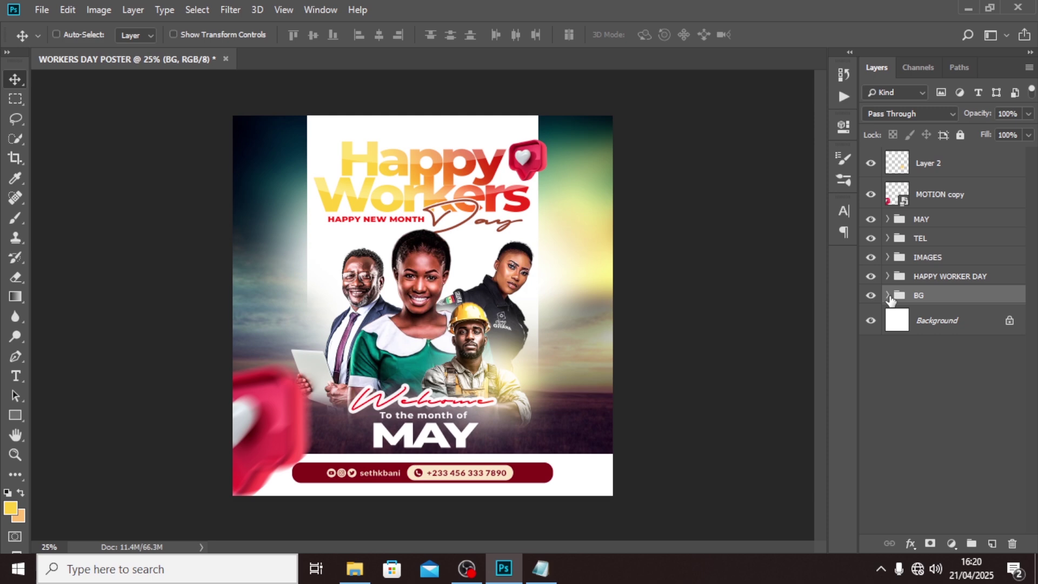
# Step: Duplicate Layer 1 inside the IMAGES group and add a layer mask to the copy
pyautogui.click(889, 258)
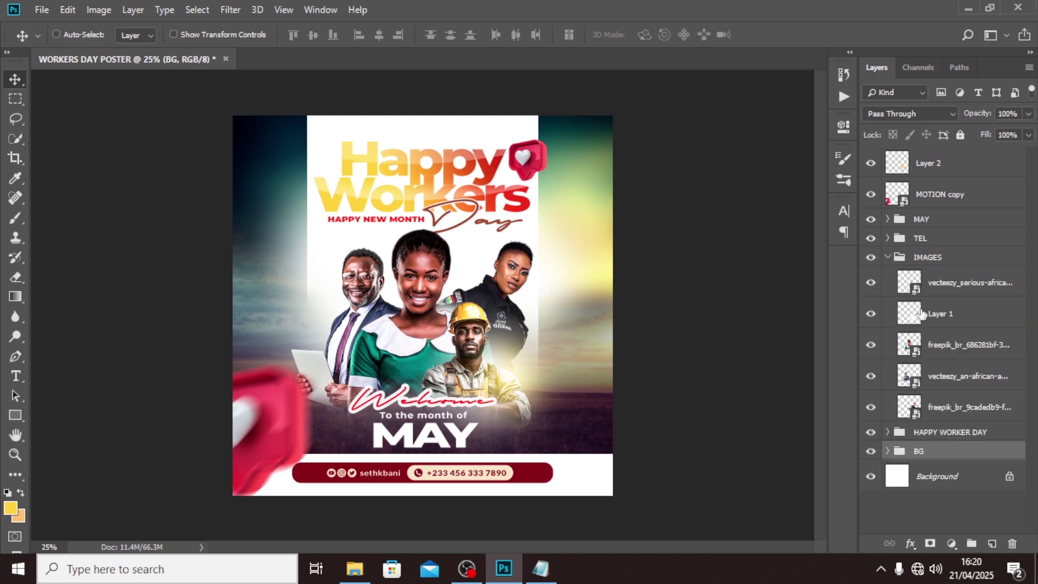
pyautogui.click(923, 315)
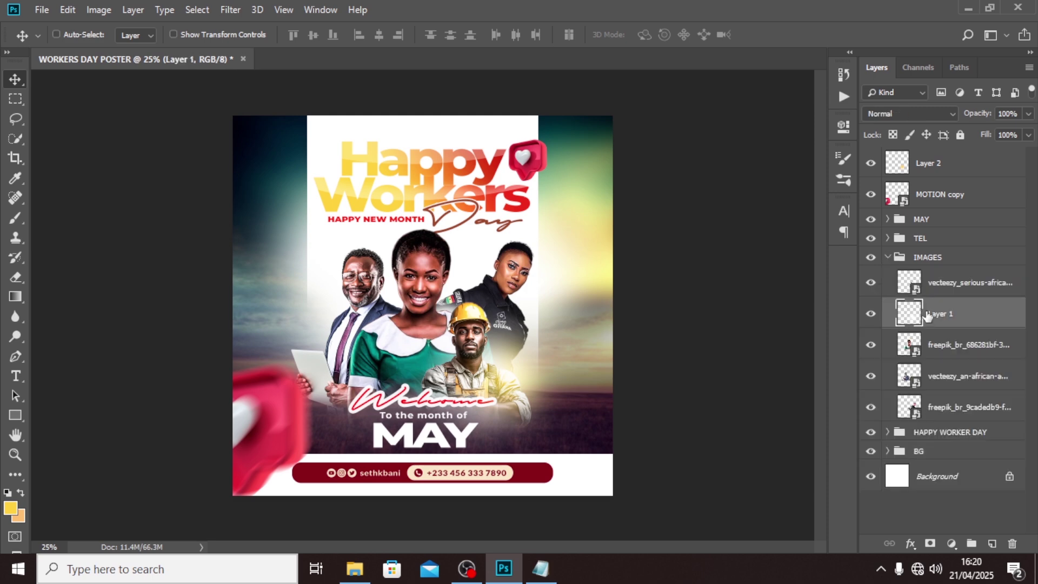
pyautogui.hotkey('ctrl', 'j')
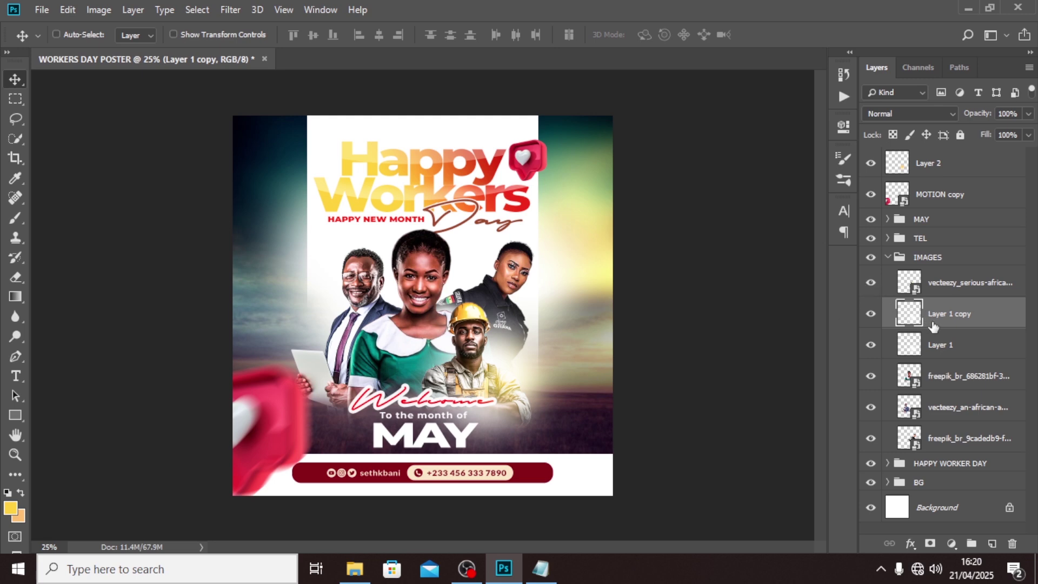
pyautogui.click(930, 542)
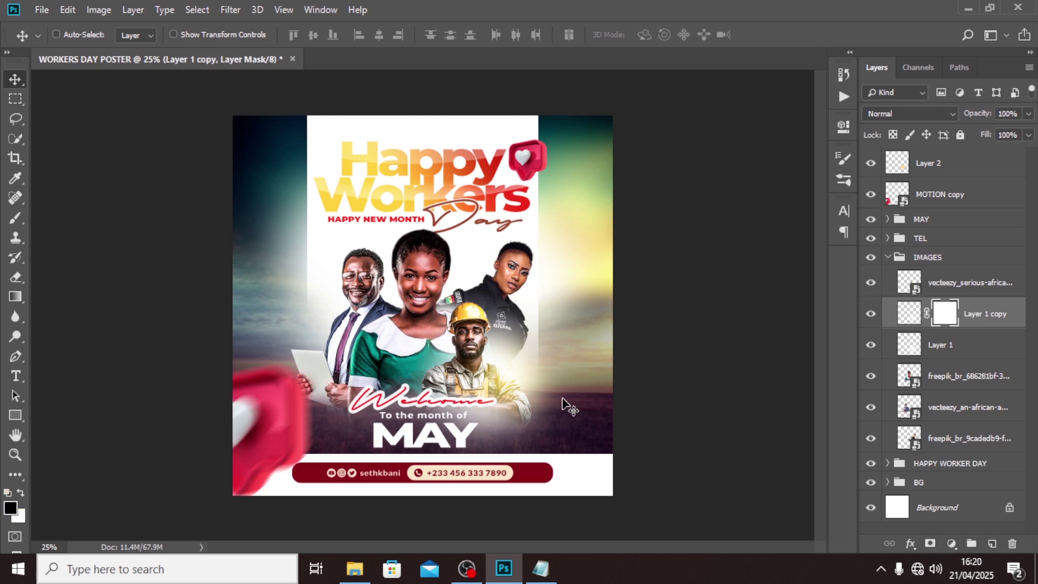
# Step: Paint black on the Layer 1 copy mask with soft 600 and 250 px brushes over the green-dressed woman and the MAY area
pyautogui.press('b')
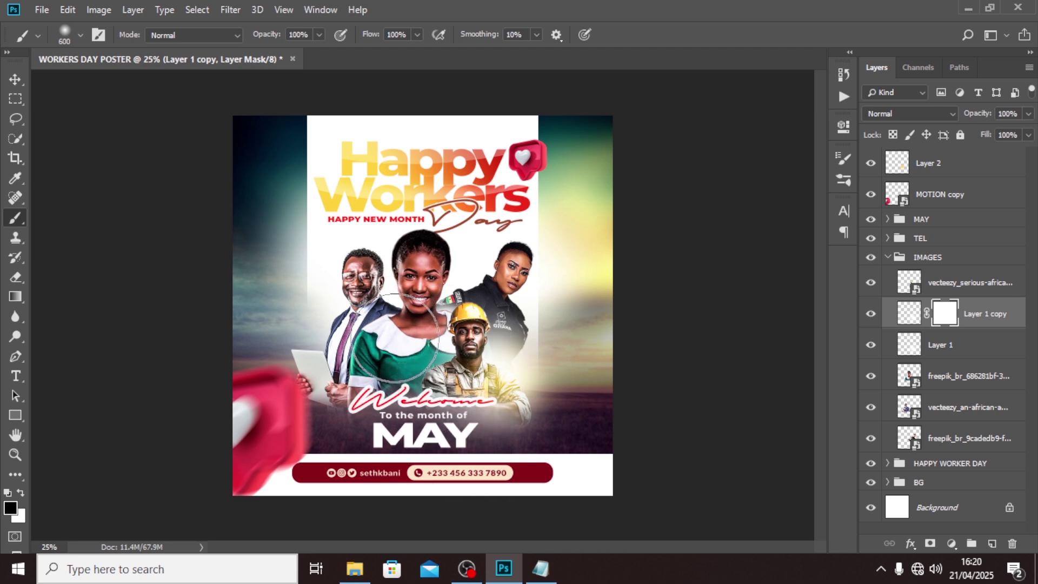
pyautogui.moveTo(396, 338)
pyautogui.mouseDown()
pyautogui.moveTo(453, 424)
pyautogui.moveTo(384, 348)
pyautogui.moveTo(443, 443)
pyautogui.mouseUp()
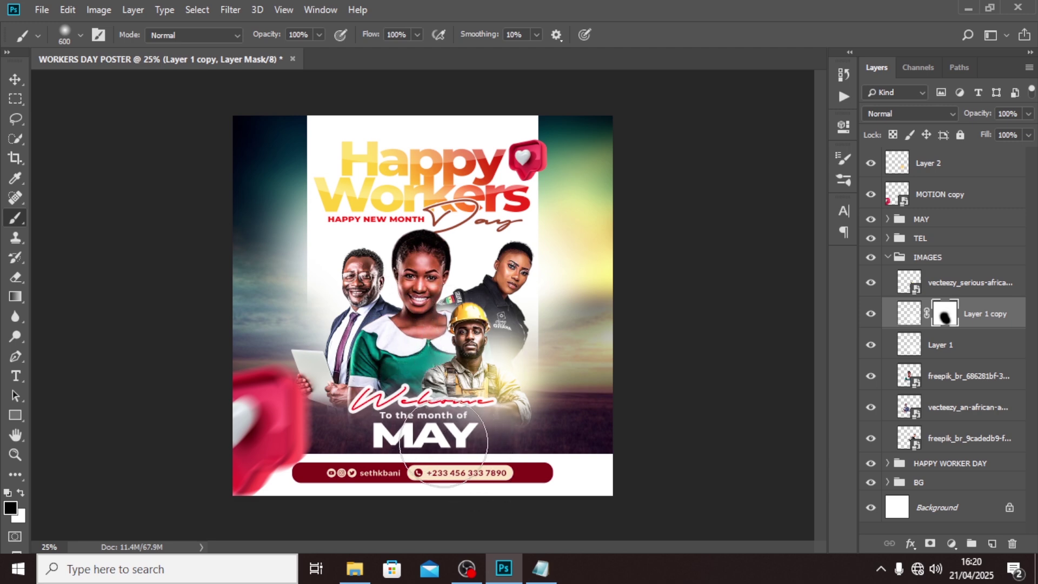
pyautogui.press('[')
pyautogui.press('[')
pyautogui.press('[')
pyautogui.press('[')
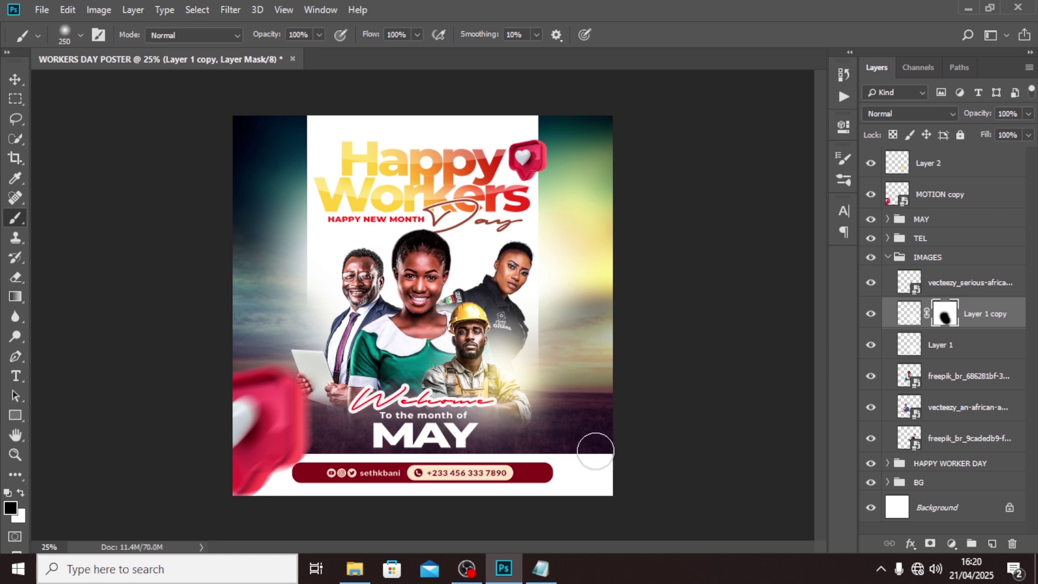
pyautogui.moveTo(594, 420)
pyautogui.mouseDown()
pyautogui.moveTo(505, 427)
pyautogui.moveTo(551, 447)
pyautogui.moveTo(467, 447)
pyautogui.mouseUp()
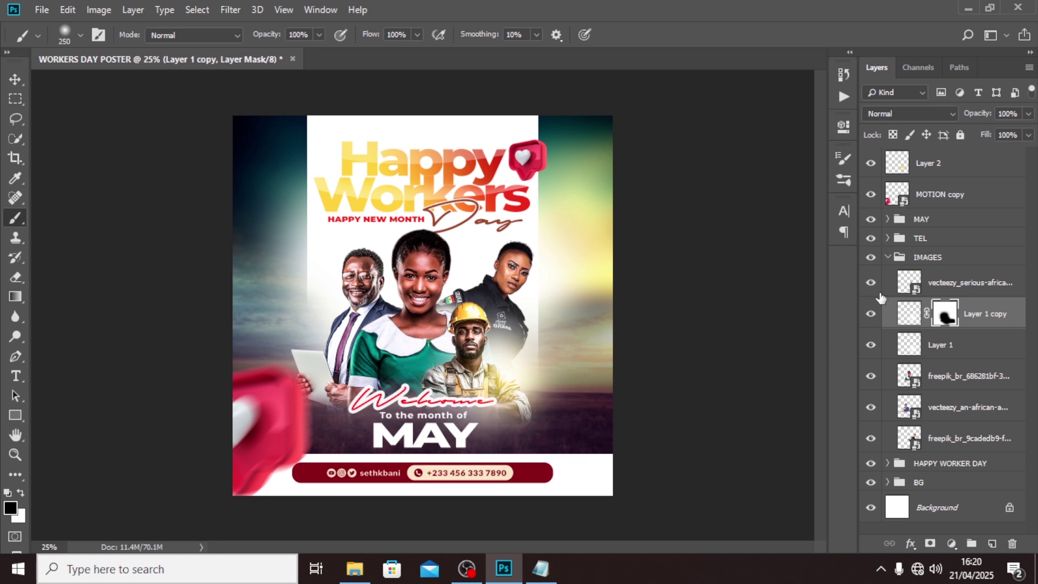
# Step: Mask Layer 1 around the Welcome lettering with a black 250 px brush, and collapse the IMAGES group
pyautogui.click(872, 346)
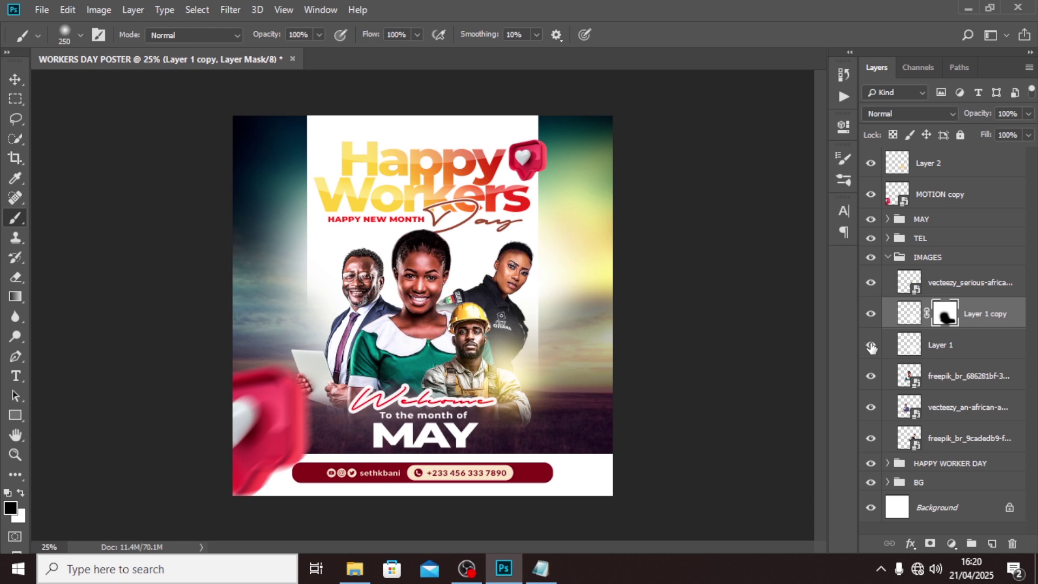
pyautogui.click(871, 348)
pyautogui.click(936, 345)
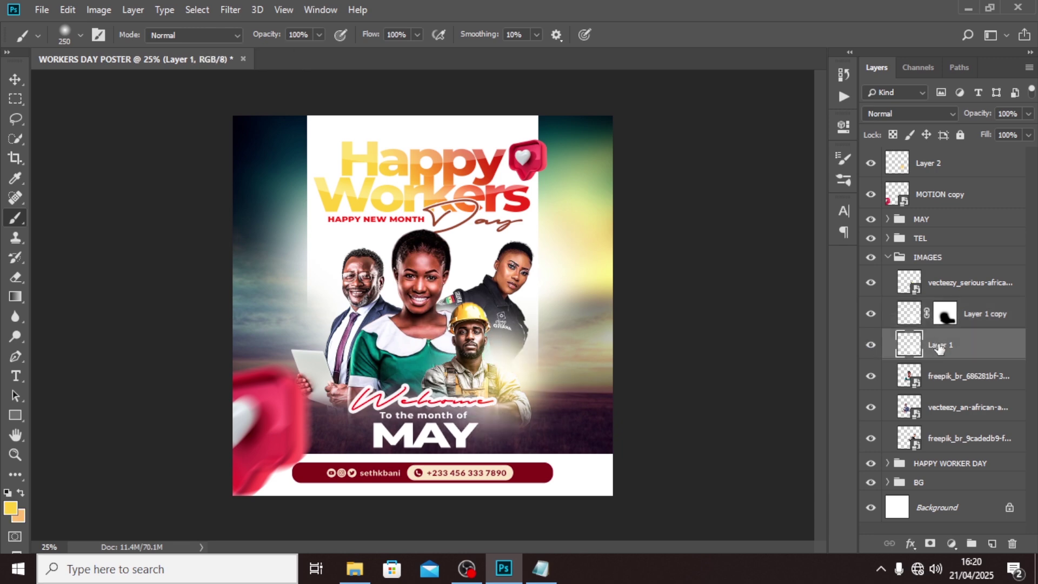
pyautogui.click(928, 545)
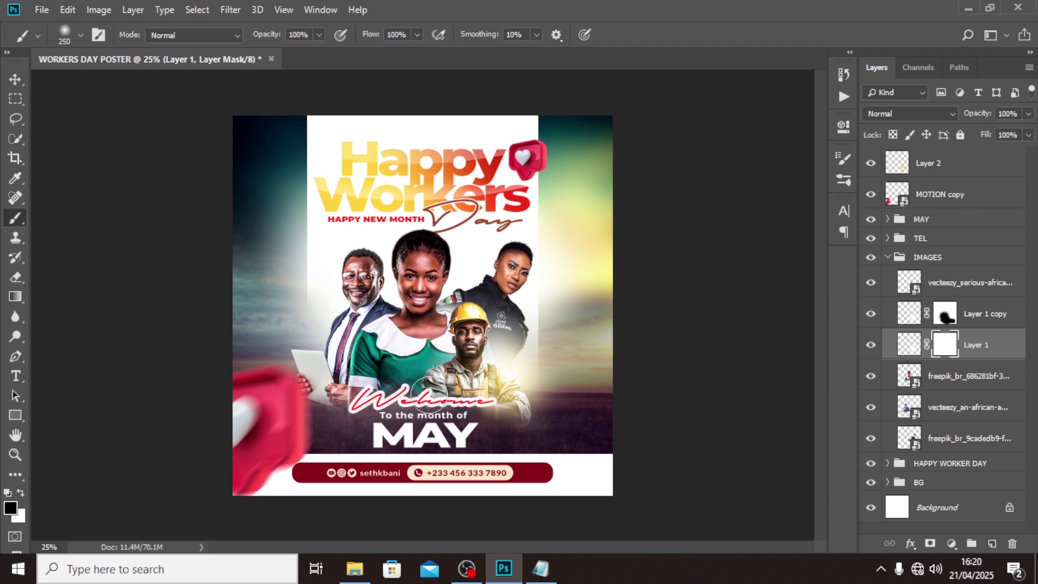
pyautogui.moveTo(427, 398); pyautogui.dragTo(492, 413)
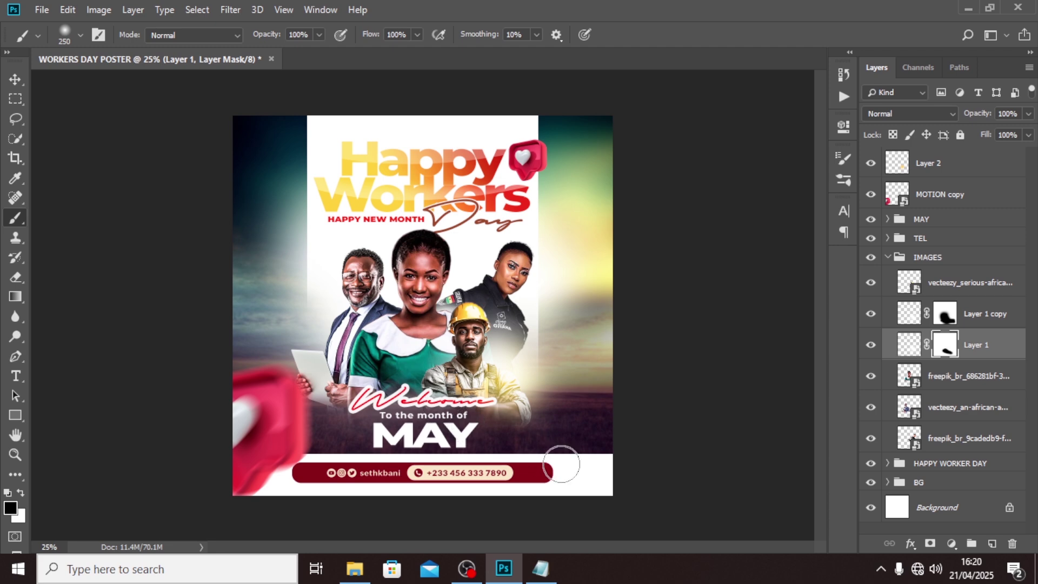
pyautogui.click(887, 258)
# Step: Duplicate the yellow glow twice, placing one copy above the construction worker's helmet and another beside the suited man's arm
pyautogui.click(914, 165)
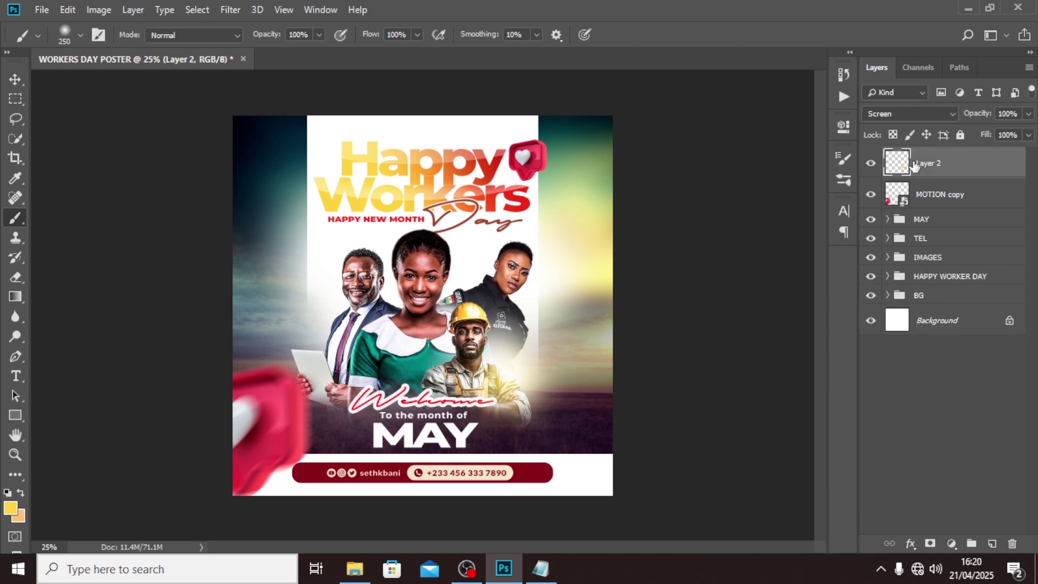
pyautogui.hotkey('ctrl', 'j')
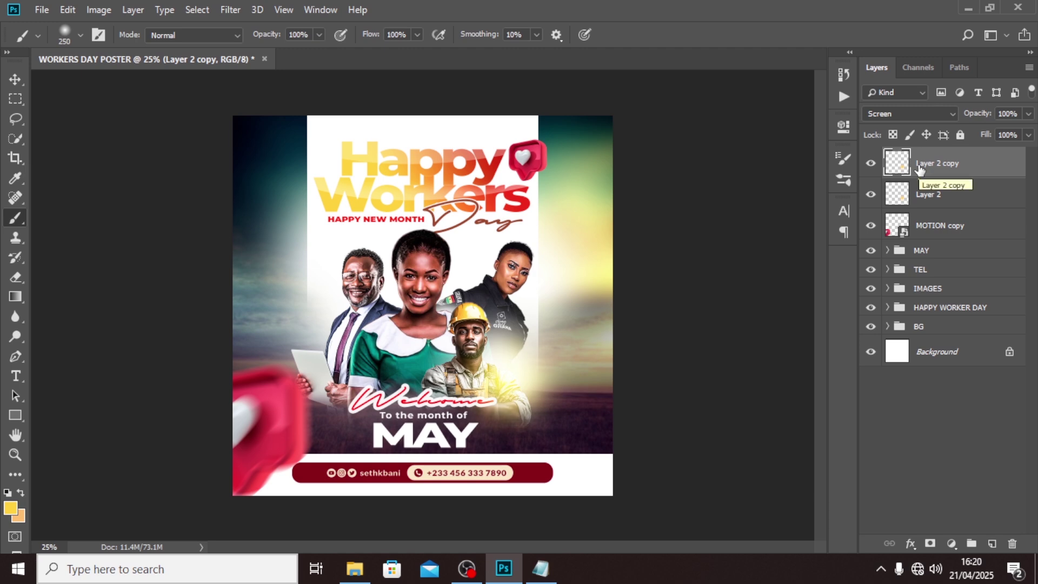
pyautogui.press('v')
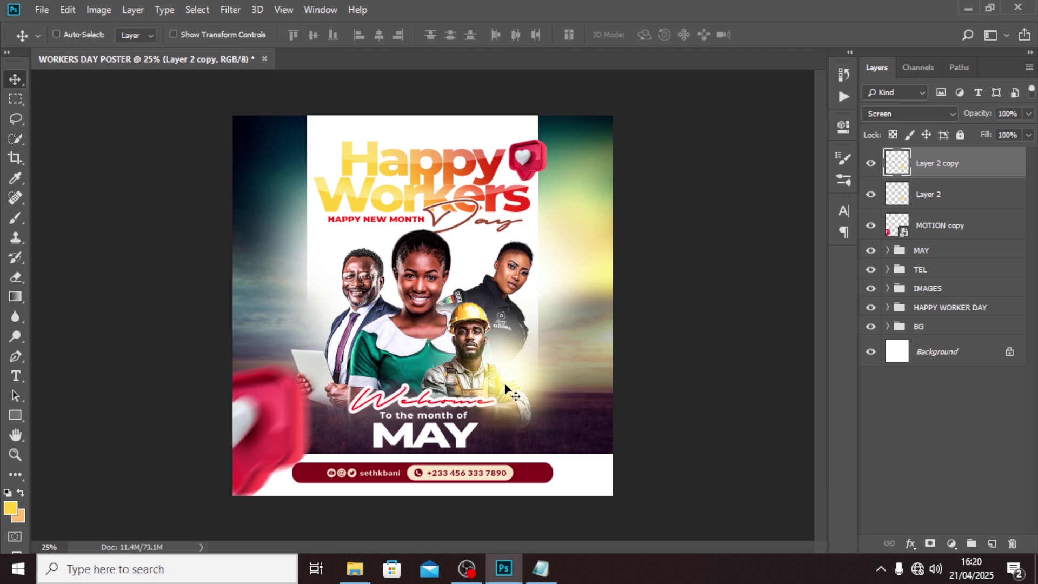
pyautogui.moveTo(506, 385); pyautogui.dragTo(457, 319)
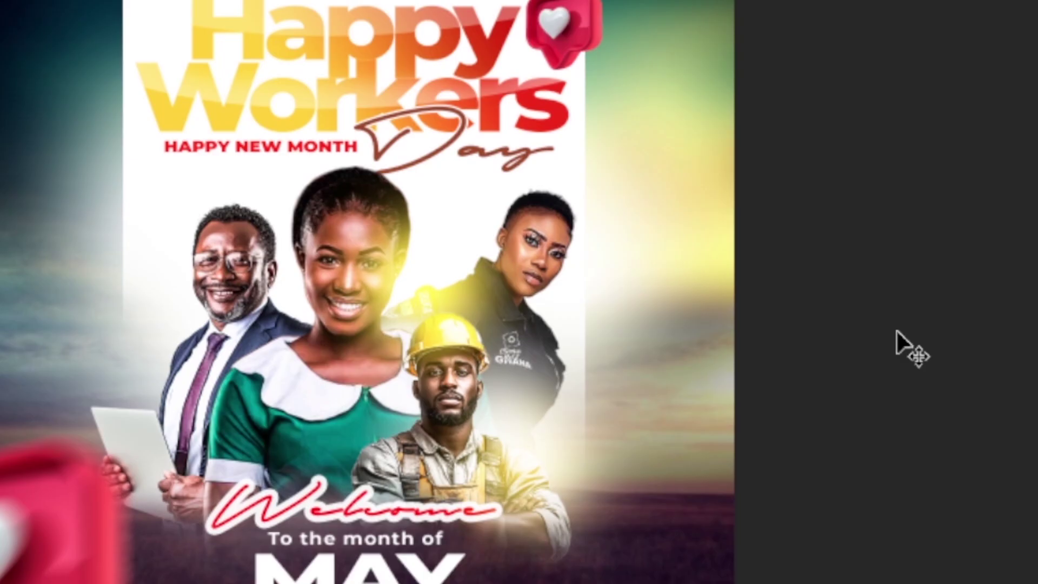
pyautogui.moveTo(393, 324); pyautogui.dragTo(134, 402)
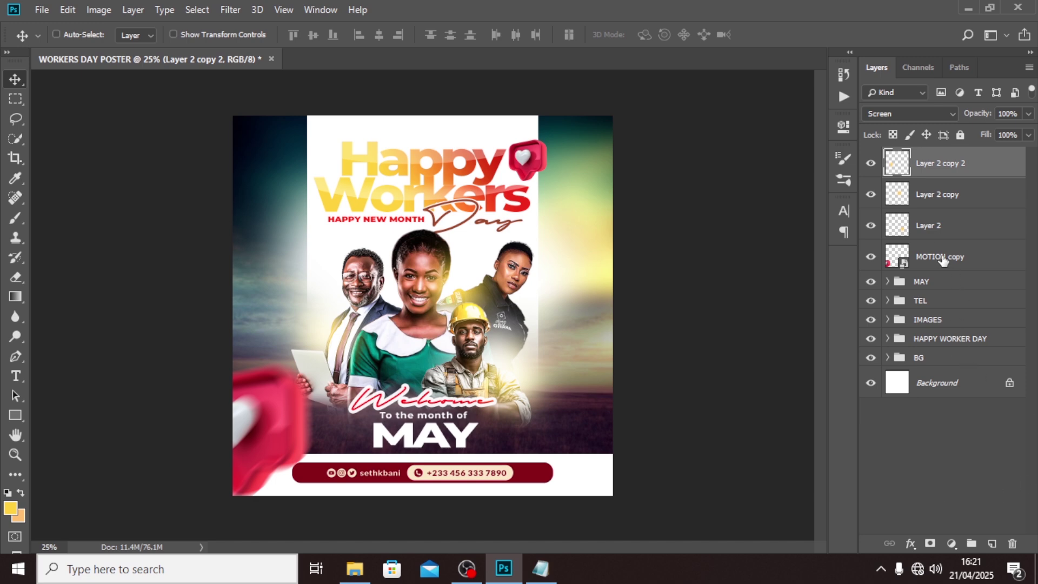
# Step: Extend the faded lower part of the Rectangle 2 mask with a soft black 600 px brush, and collapse the BG group
pyautogui.click(887, 358)
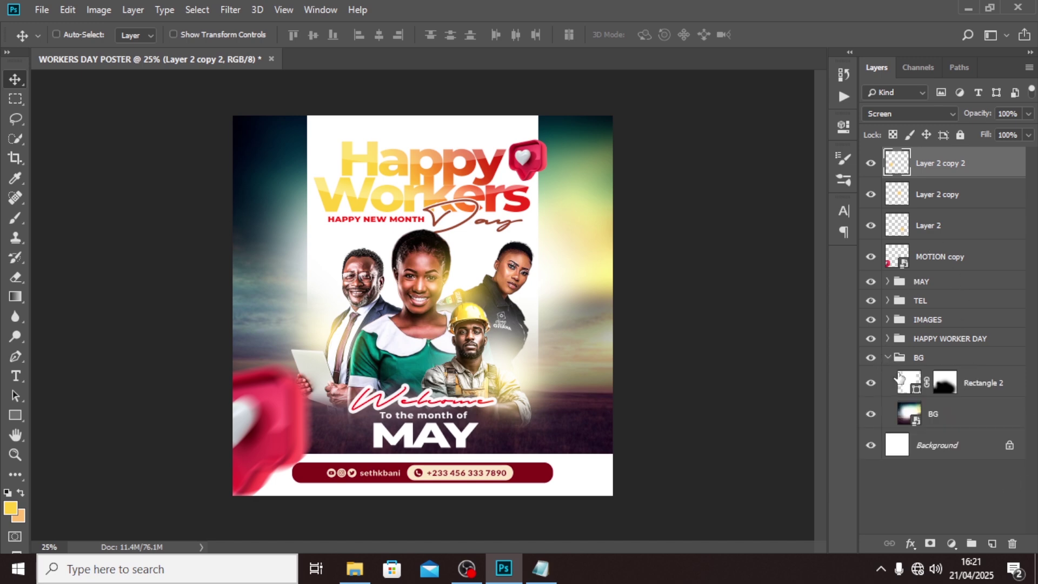
pyautogui.click(945, 383)
pyautogui.press('b')
pyautogui.press(']')
pyautogui.press(']')
pyautogui.press(']')
pyautogui.press(']')
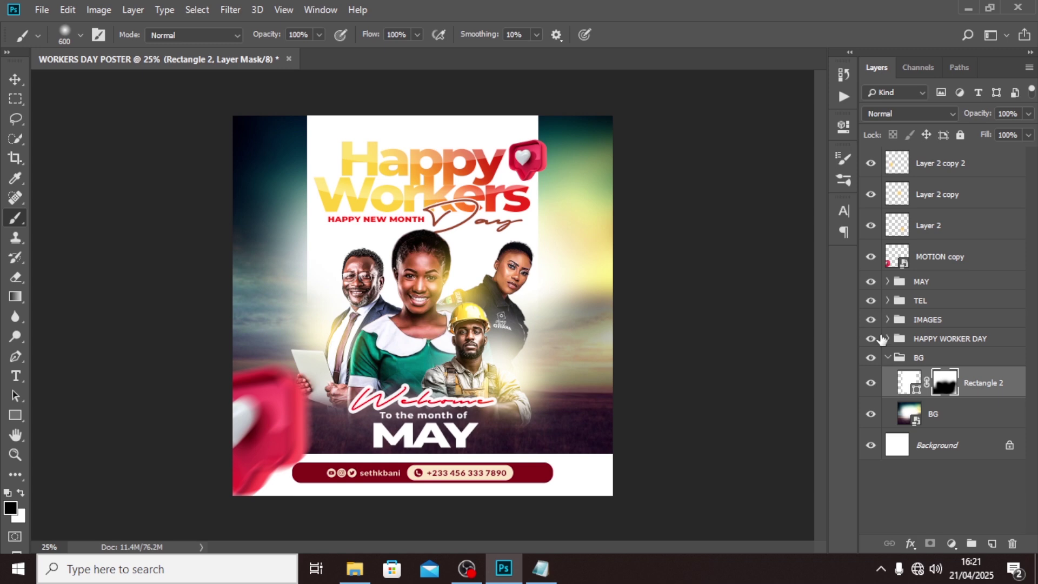
pyautogui.click(887, 358)
# Step: Group Layer 2 and its two copies and name the group GLOW
pyautogui.click(922, 157)
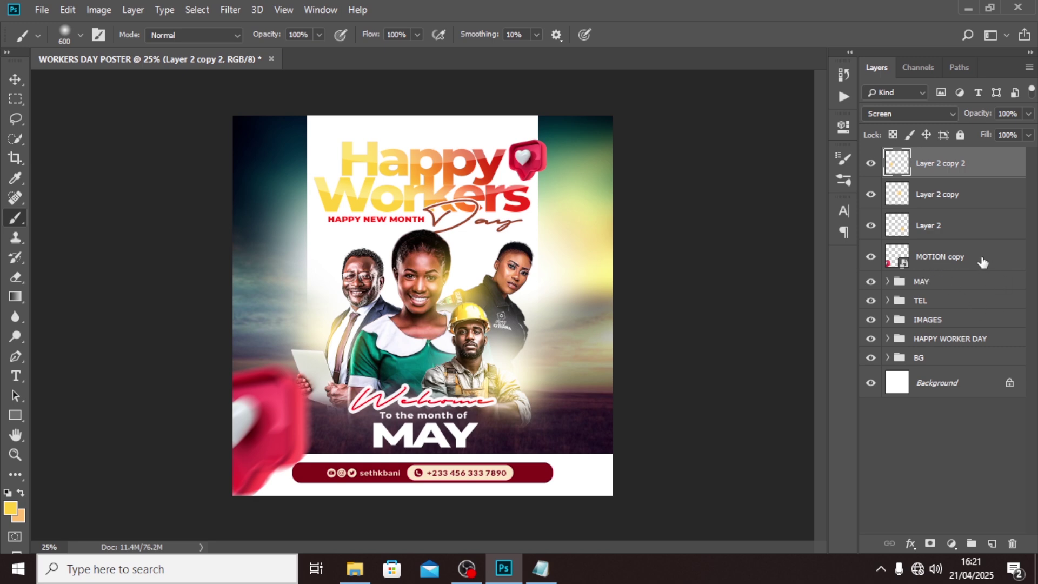
pyautogui.keyDown('shift'); pyautogui.click(950, 224); pyautogui.keyUp('shift')
pyautogui.hotkey('ctrl', 'g')
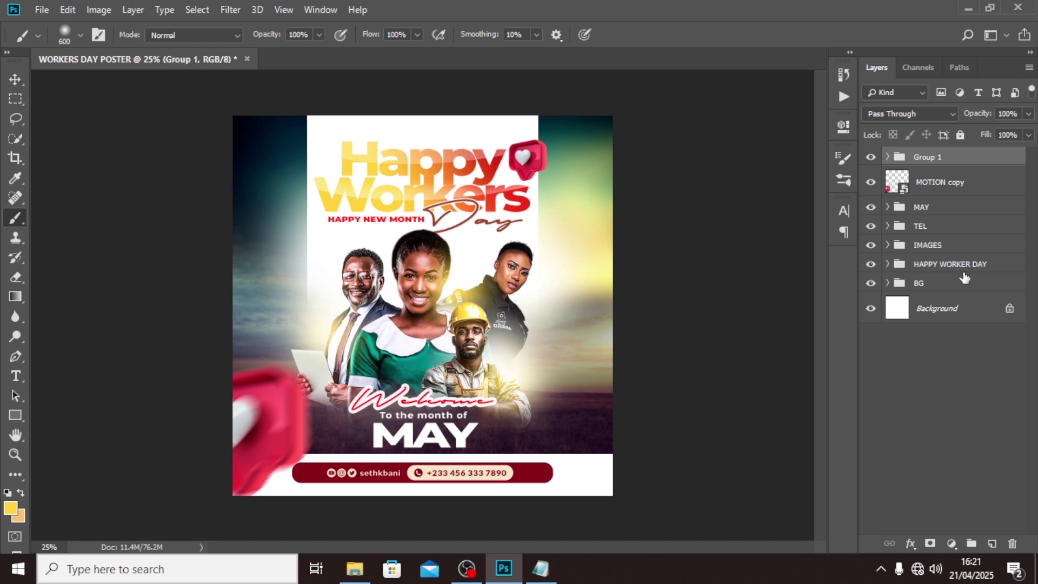
pyautogui.doubleClick(939, 157)
pyautogui.write('GLOW')
pyautogui.press('Return')
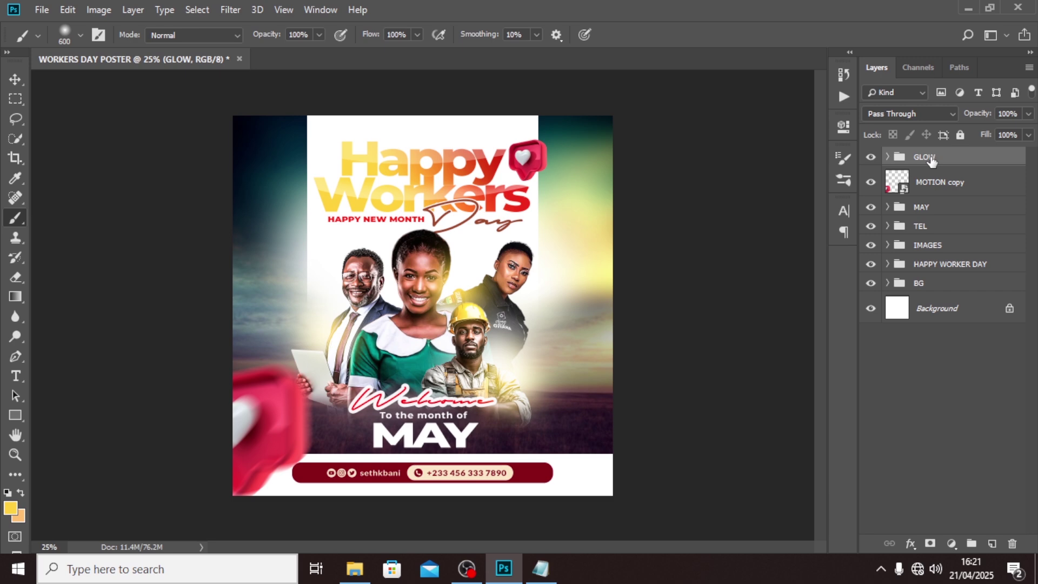
# Step: Stamp all visible layers into a new merged layer above GLOW and convert it to a smart object
pyautogui.hotkey('ctrl', 'alt', 'shift', 'e')
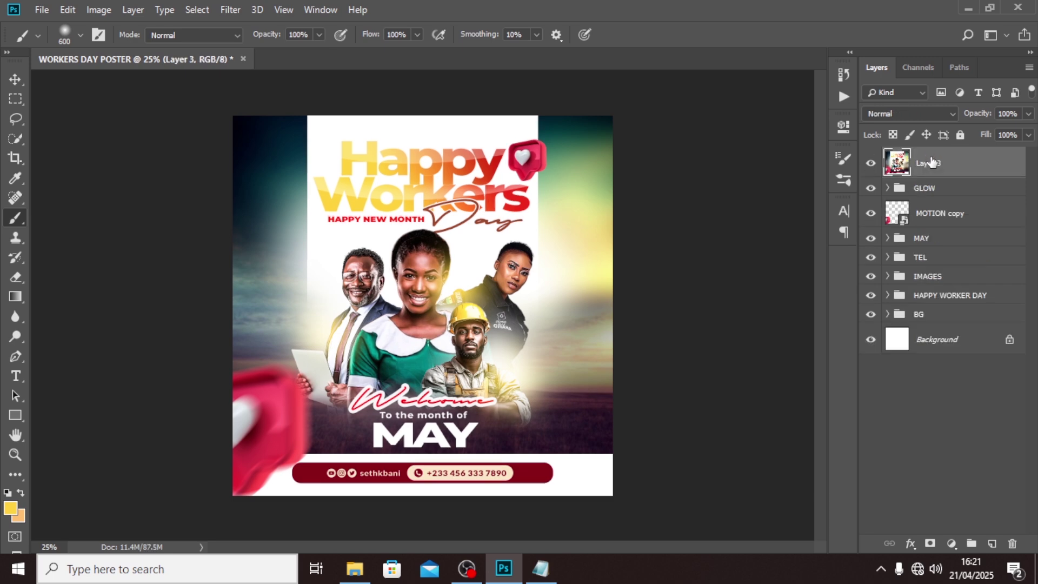
pyautogui.rightClick(930, 161)
pyautogui.click(843, 185)
# Step: Start the Camera Raw Filter on the merged layer, dismiss its welcome screen and set Contrast to 15
pyautogui.click(230, 10)
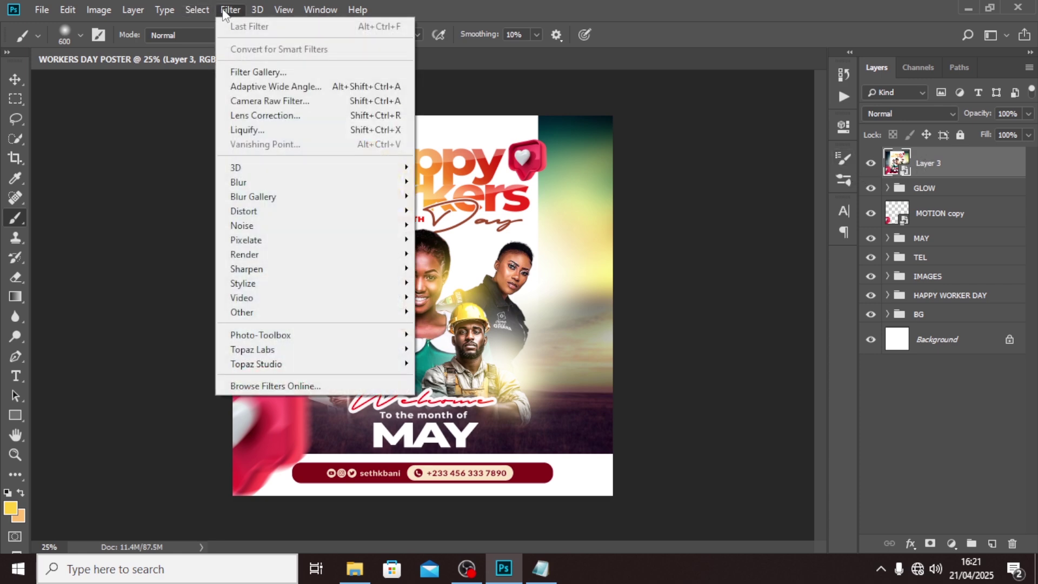
pyautogui.click(243, 101)
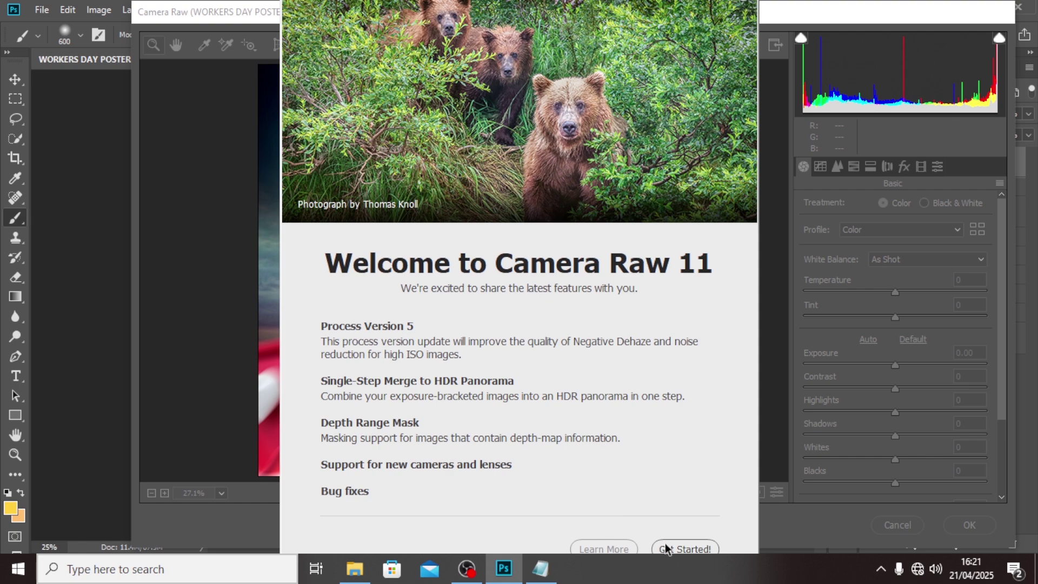
pyautogui.click(668, 549)
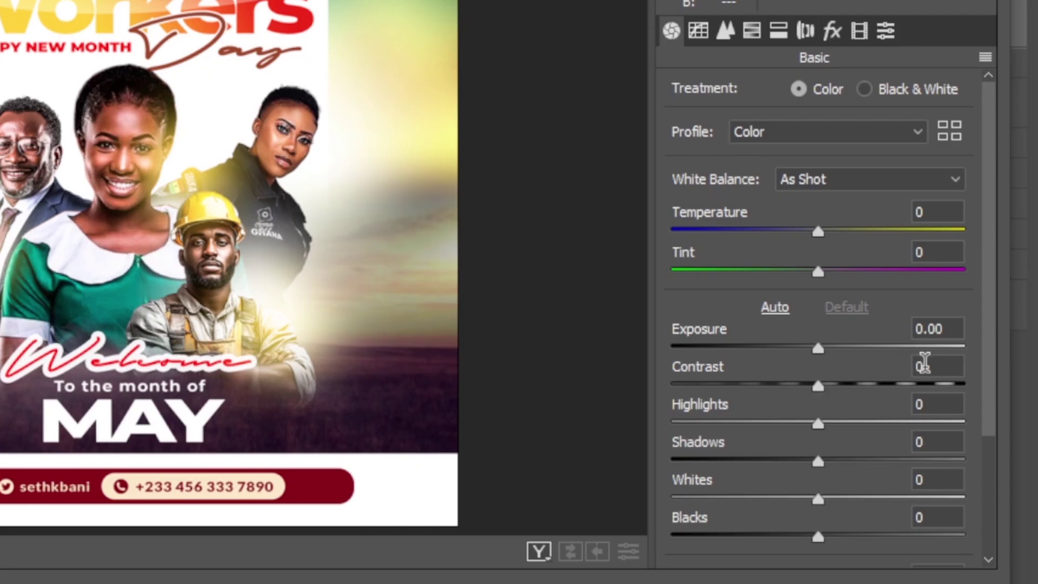
pyautogui.click(959, 377)
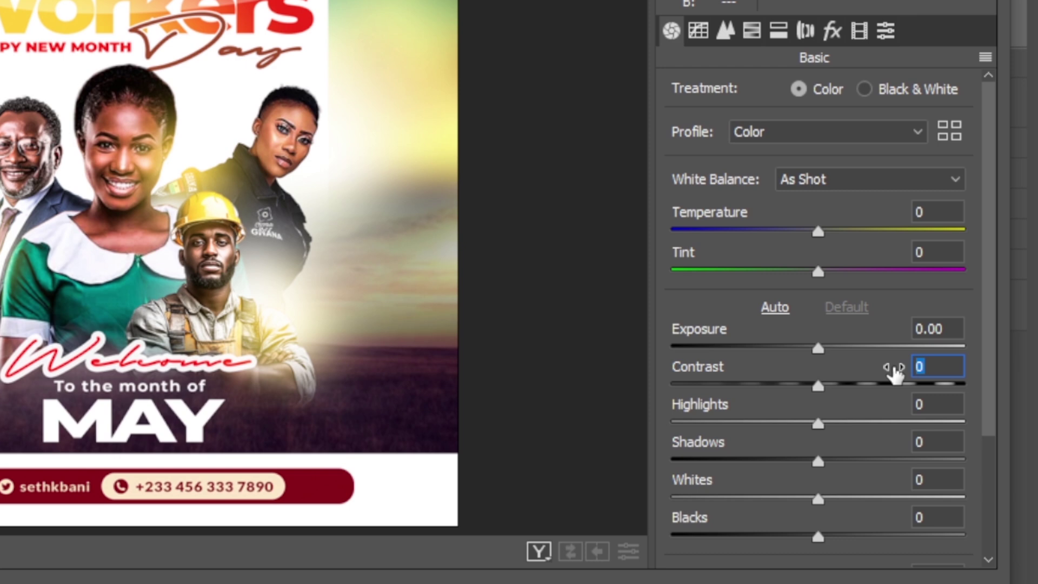
pyautogui.write('15')
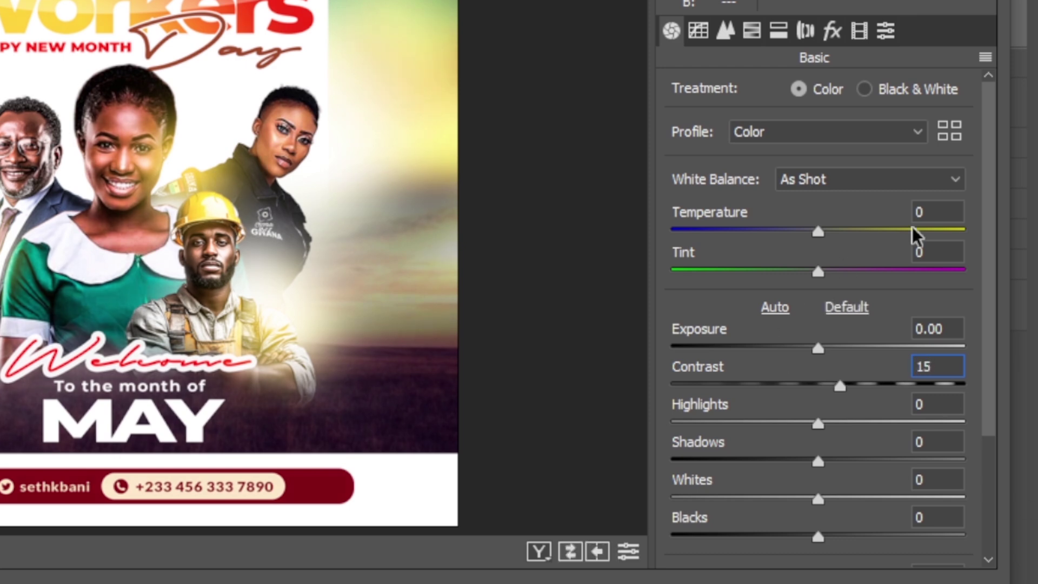
# Step: In the HSL adjustments, set the saturation of Reds to 38, Oranges to 40, Yellows to 37 and Greens to 46
pyautogui.click(751, 32)
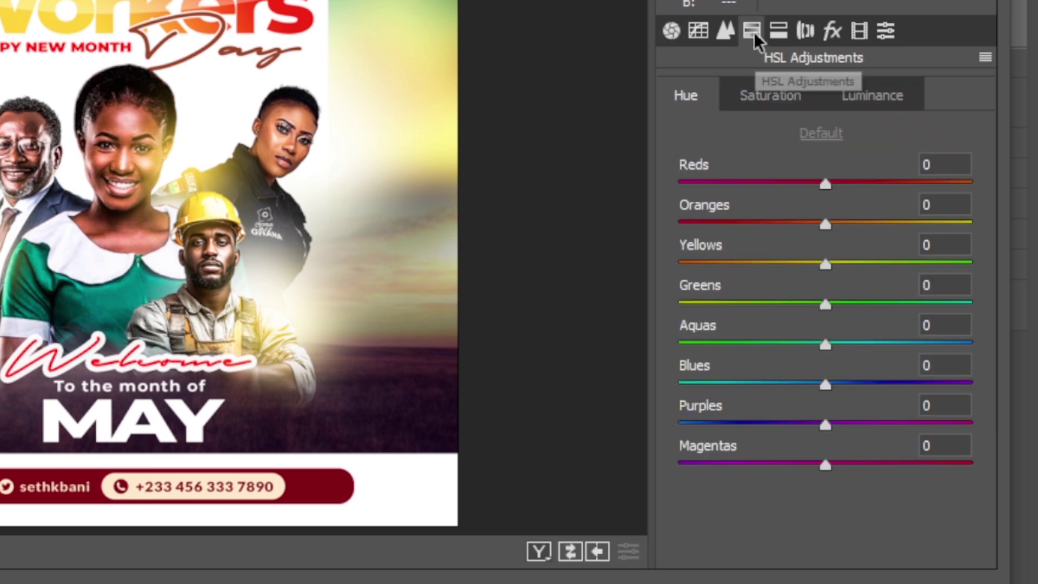
pyautogui.click(784, 96)
pyautogui.click(943, 163)
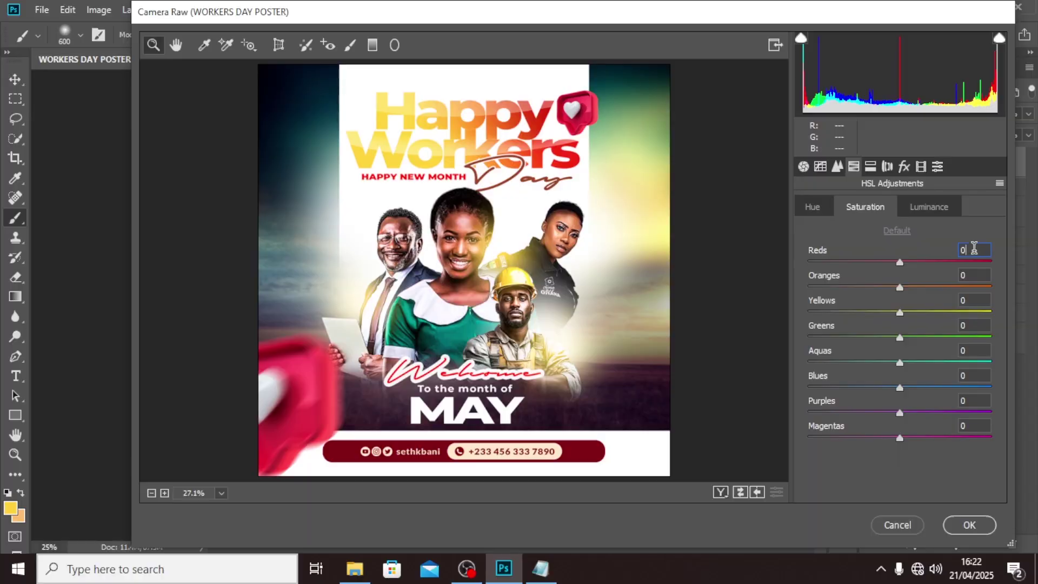
pyautogui.moveTo(975, 248); pyautogui.dragTo(914, 260)
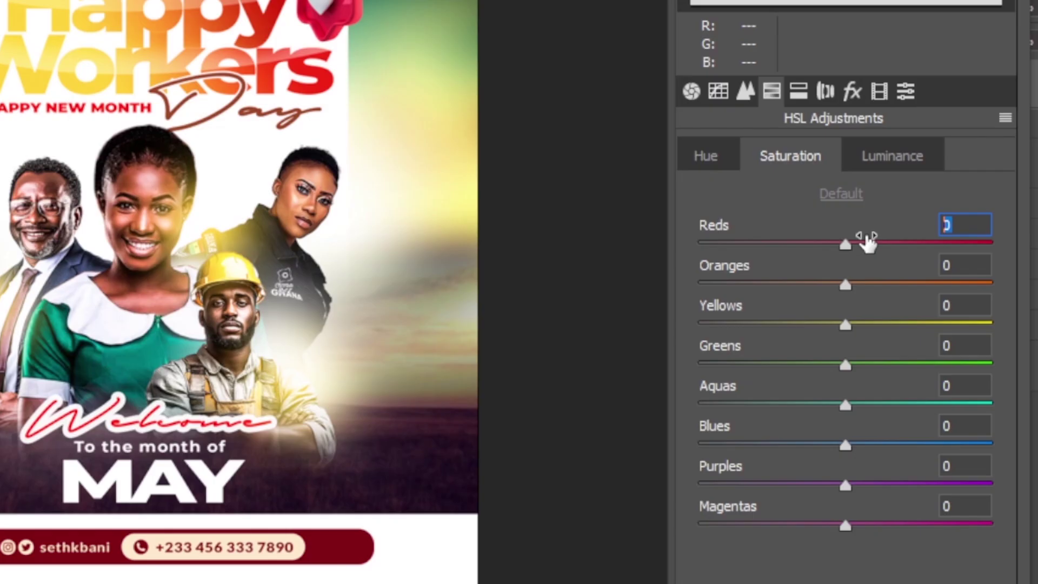
pyautogui.write('38')
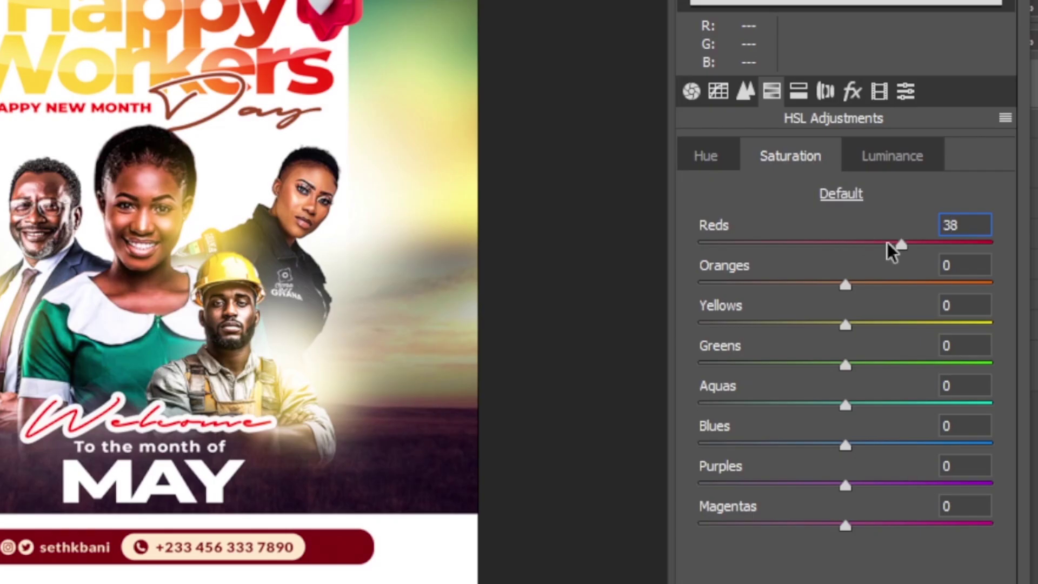
pyautogui.moveTo(952, 264); pyautogui.dragTo(919, 276)
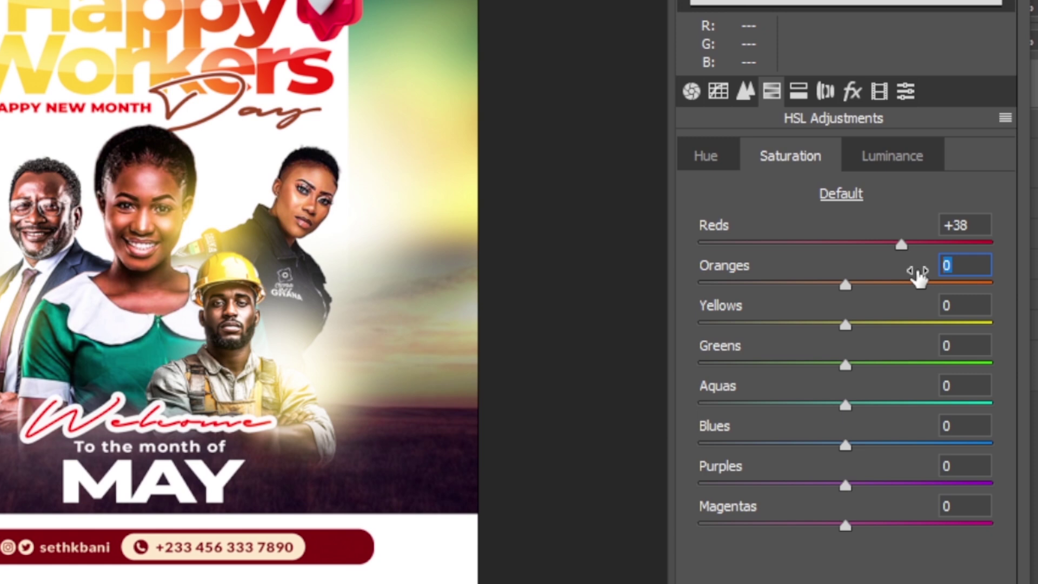
pyautogui.write('40')
pyautogui.press('Tab')
pyautogui.write('37')
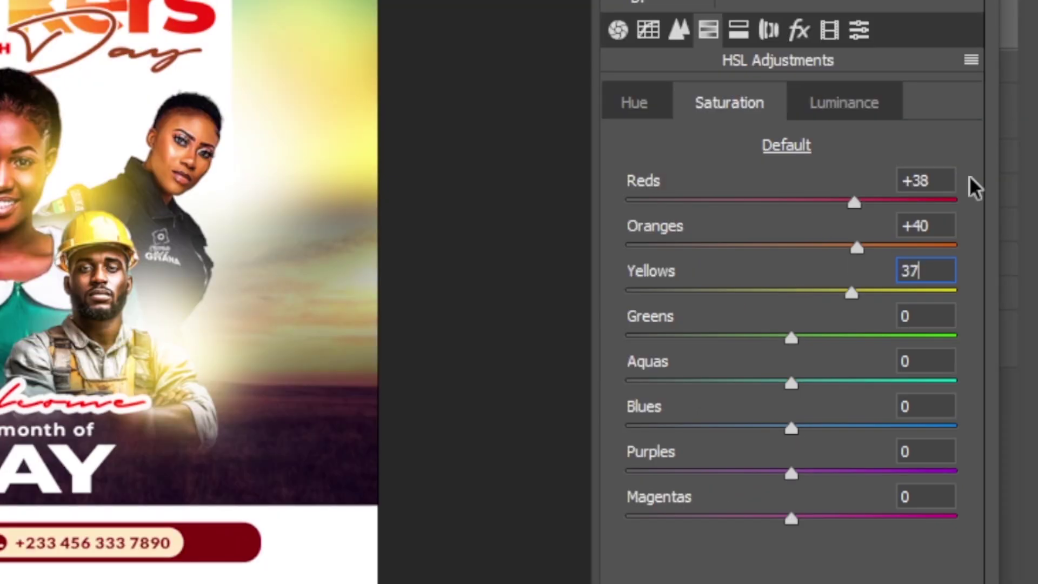
pyautogui.press('Tab')
pyautogui.write('46')
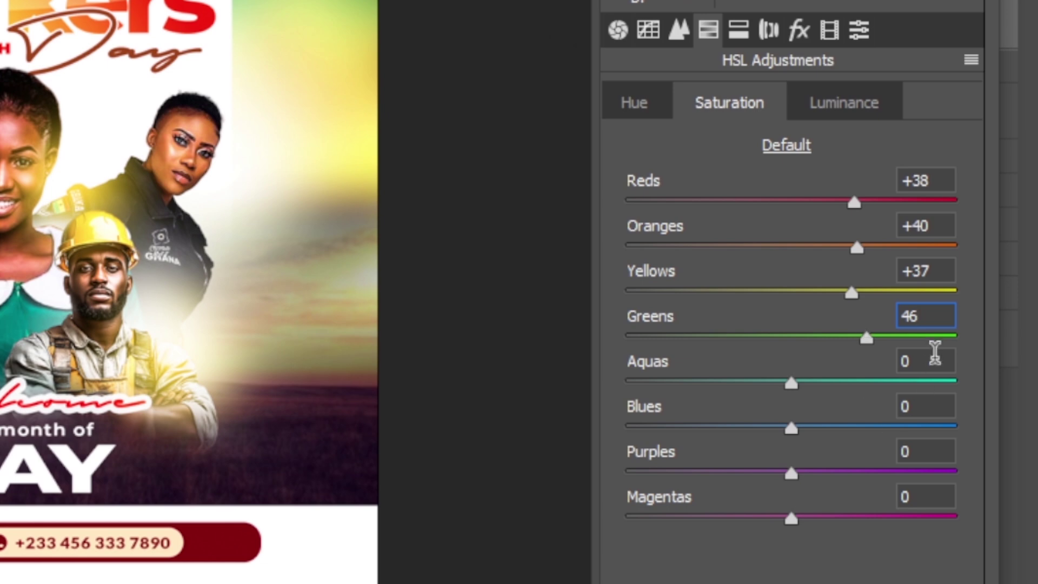
# Step: Set the saturation of Aquas to 95, Blues to 78, Purples to 56 and Magentas to 51, and apply the Camera Raw filter
pyautogui.press('Tab')
pyautogui.write('95')
pyautogui.press('Tab')
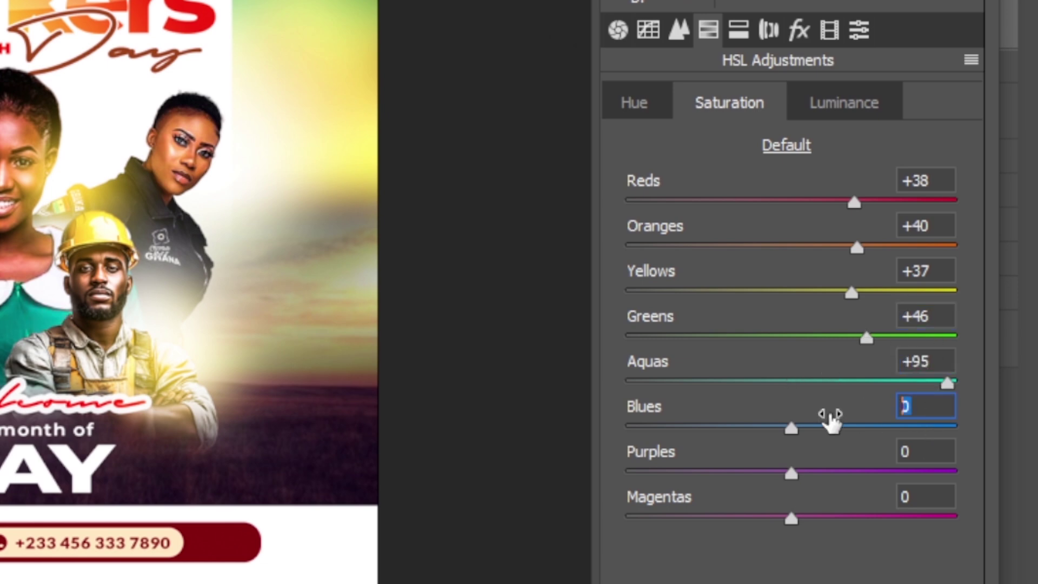
pyautogui.write('78')
pyautogui.press('Tab')
pyautogui.write('56')
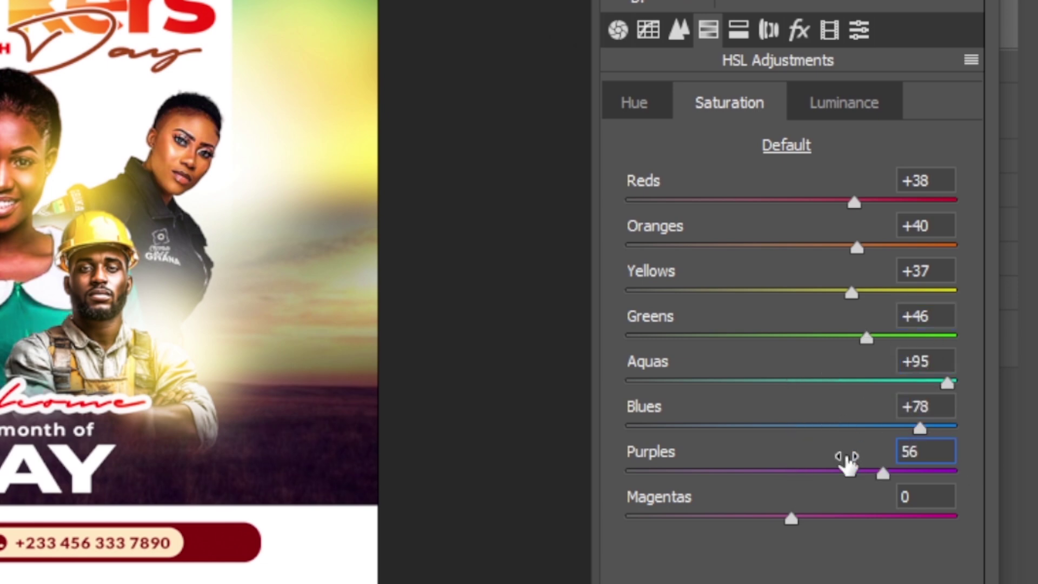
pyautogui.press('Tab')
pyautogui.write('51')
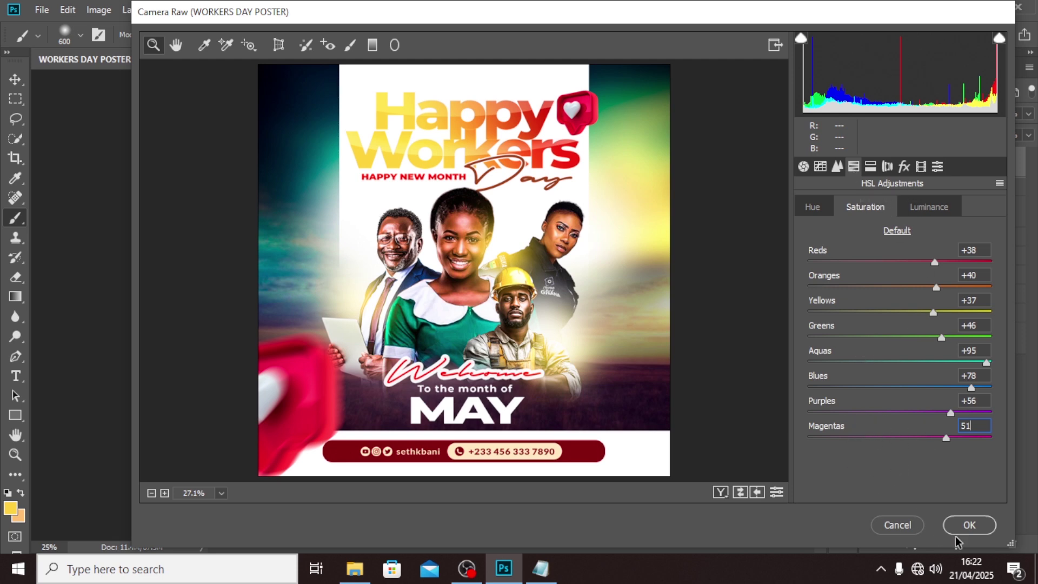
pyautogui.click(969, 525)
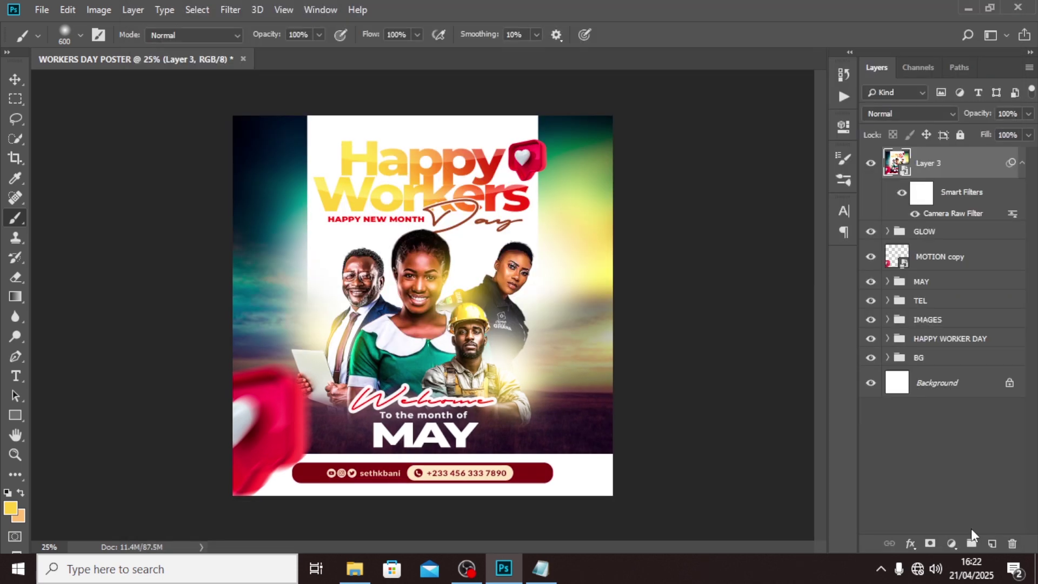
# Step: Collapse Layer 3's smart filter list and compare the poster with and without the graded layer, leaving it visible
pyautogui.click(1022, 163)
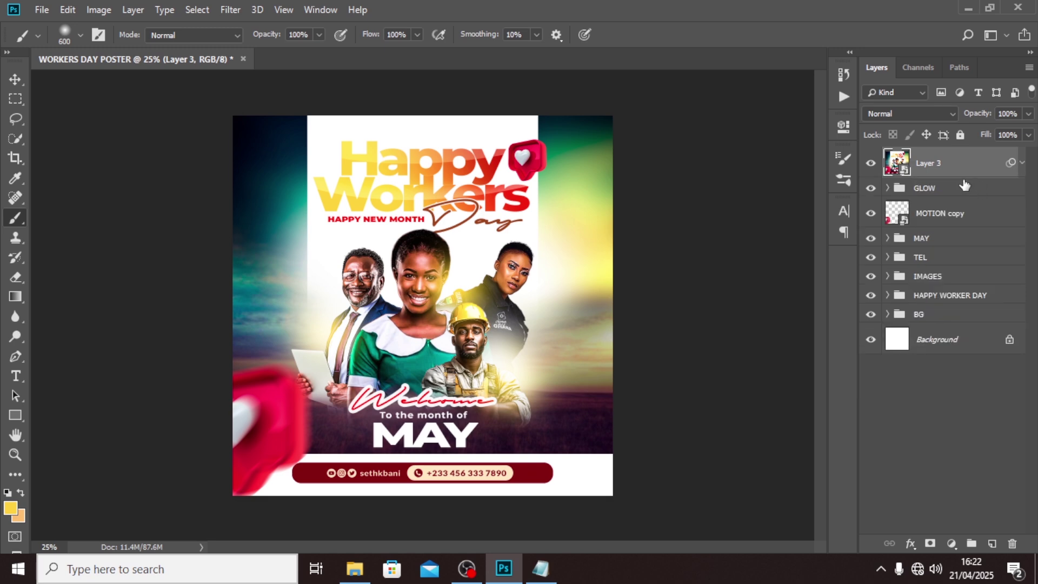
pyautogui.click(871, 163)
pyautogui.click(870, 163)
pyautogui.click(870, 163)
pyautogui.click(870, 164)
pyautogui.click(870, 164)
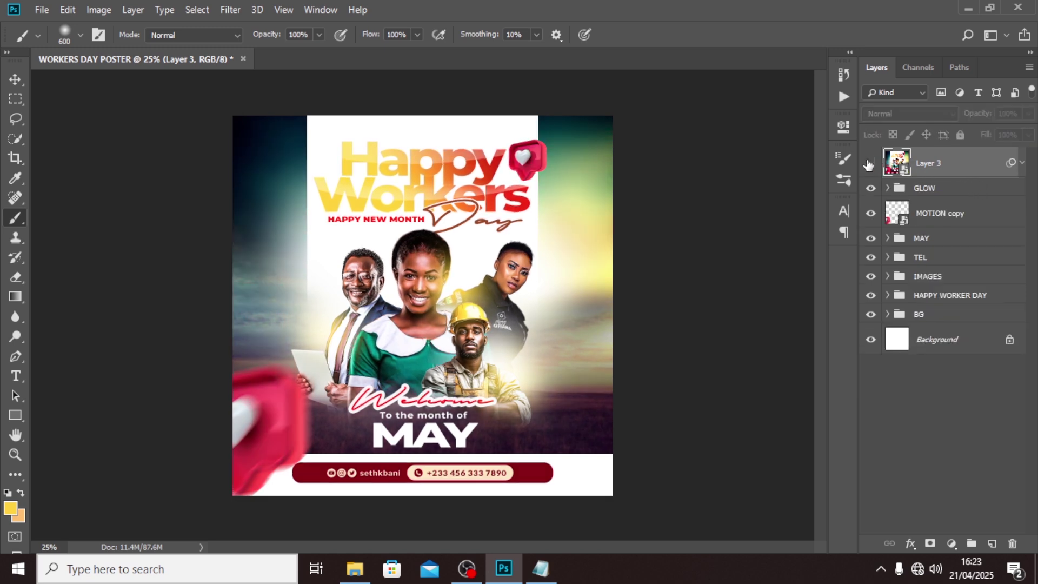
pyautogui.click(870, 164)
pyautogui.click(870, 164)
pyautogui.click(870, 164)
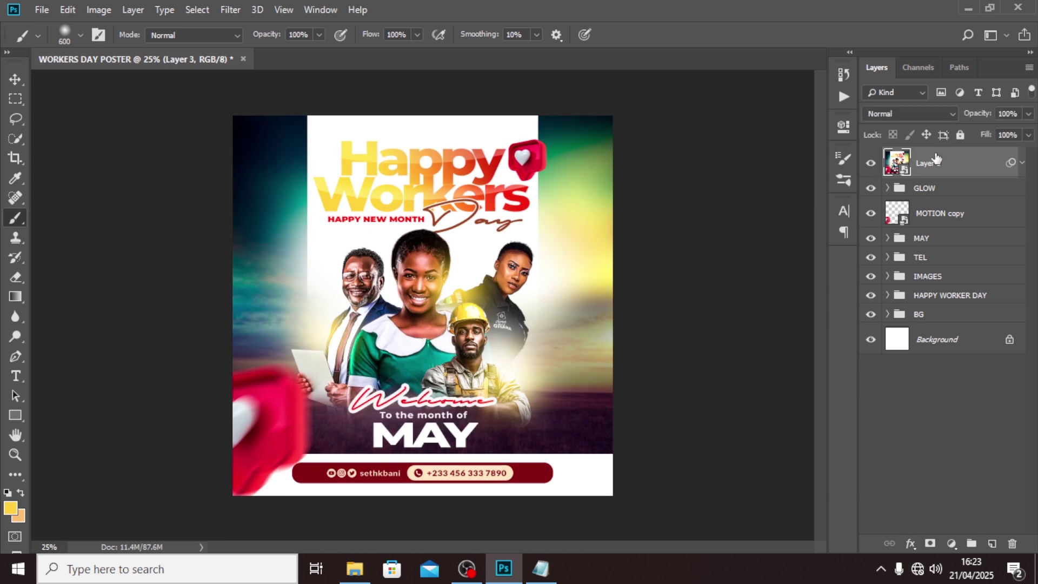
# Step: Add a Gradient Map adjustment layer above Layer 3 and set its gradient's start colour to 8F0280
pyautogui.click(952, 544)
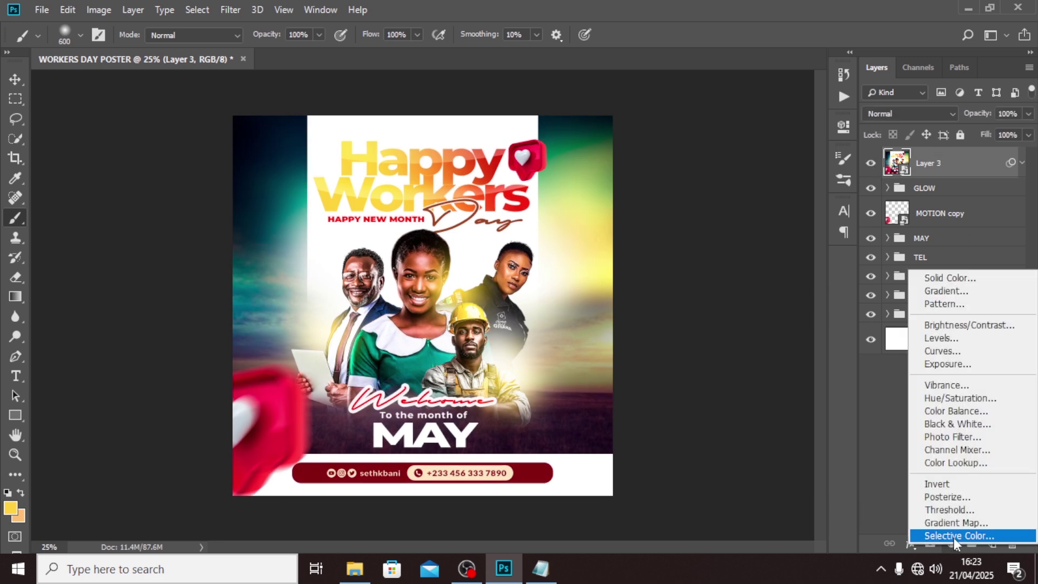
pyautogui.click(961, 523)
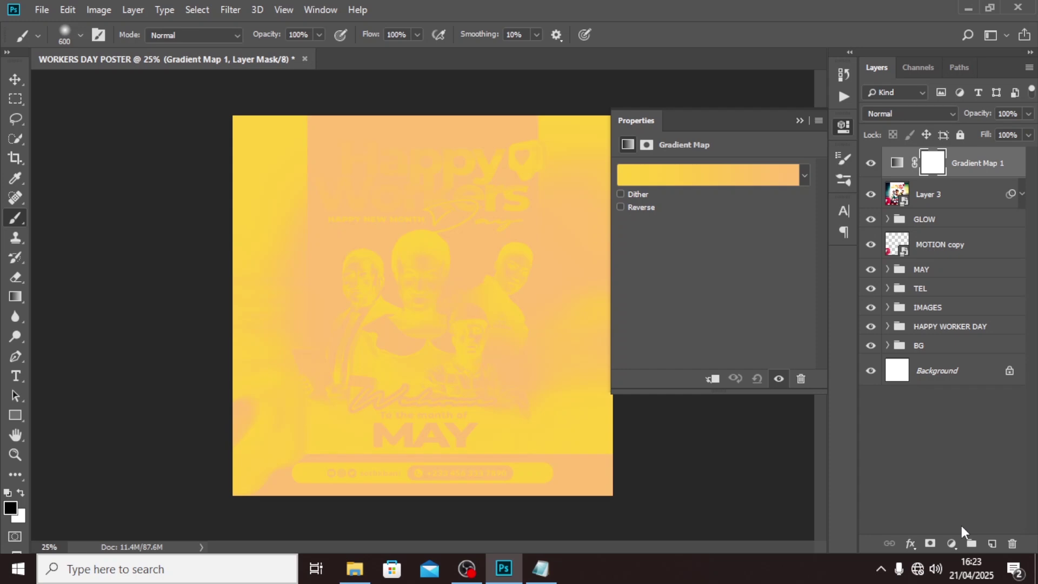
pyautogui.click(672, 172)
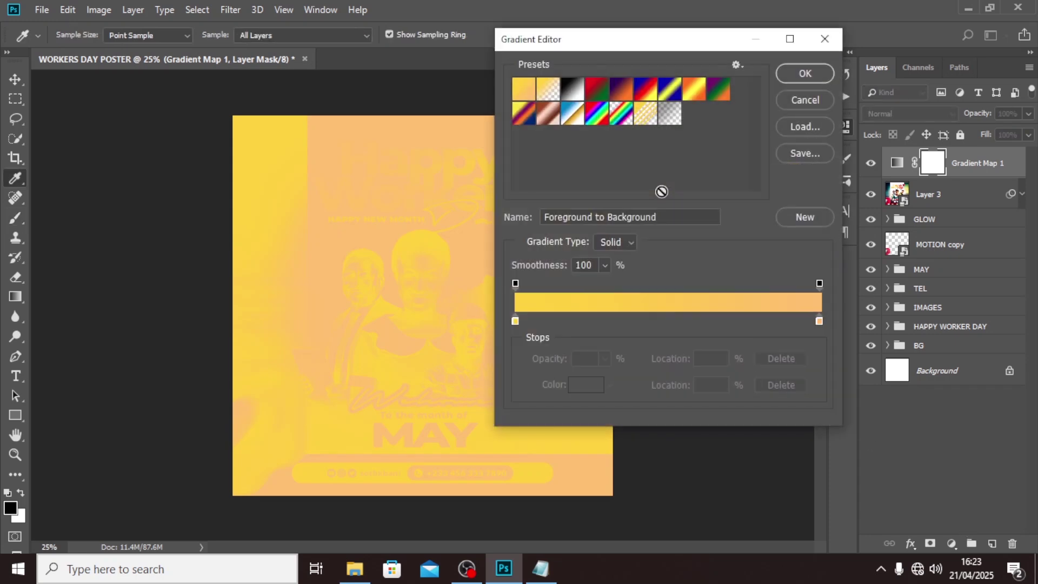
pyautogui.doubleClick(514, 321)
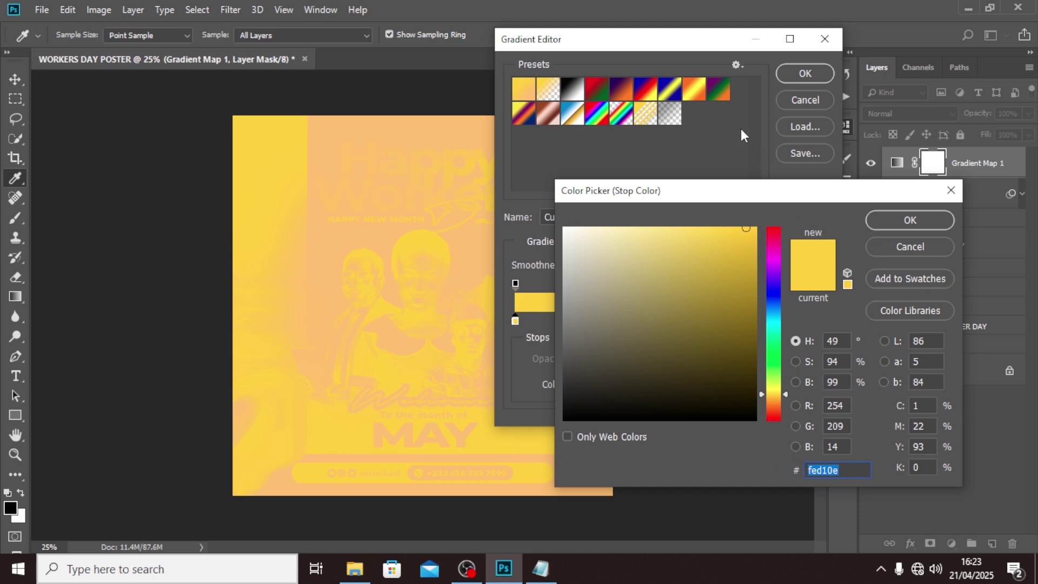
pyautogui.moveTo(750, 196); pyautogui.dragTo(701, 174)
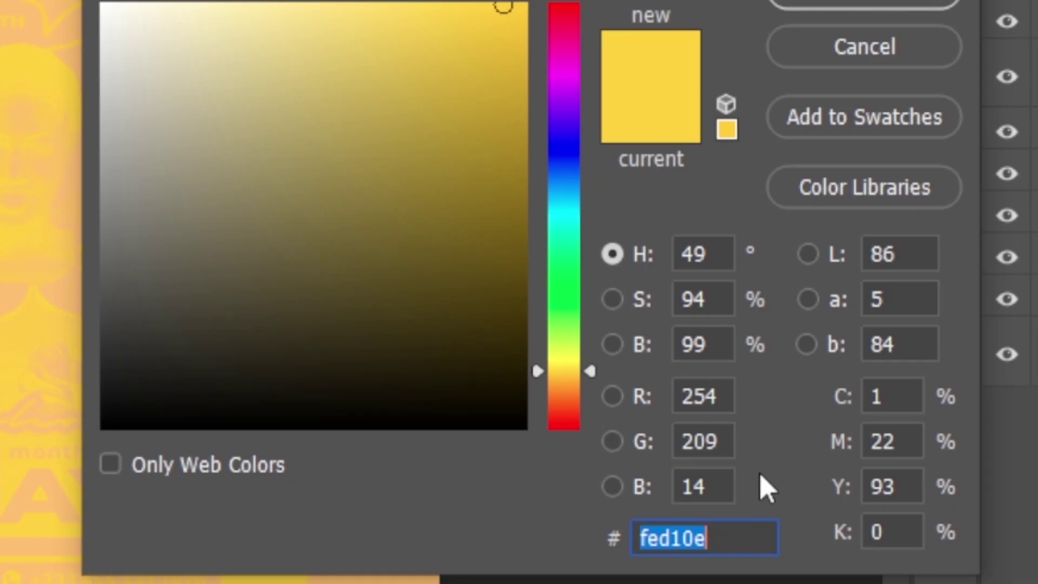
pyautogui.write('8F')
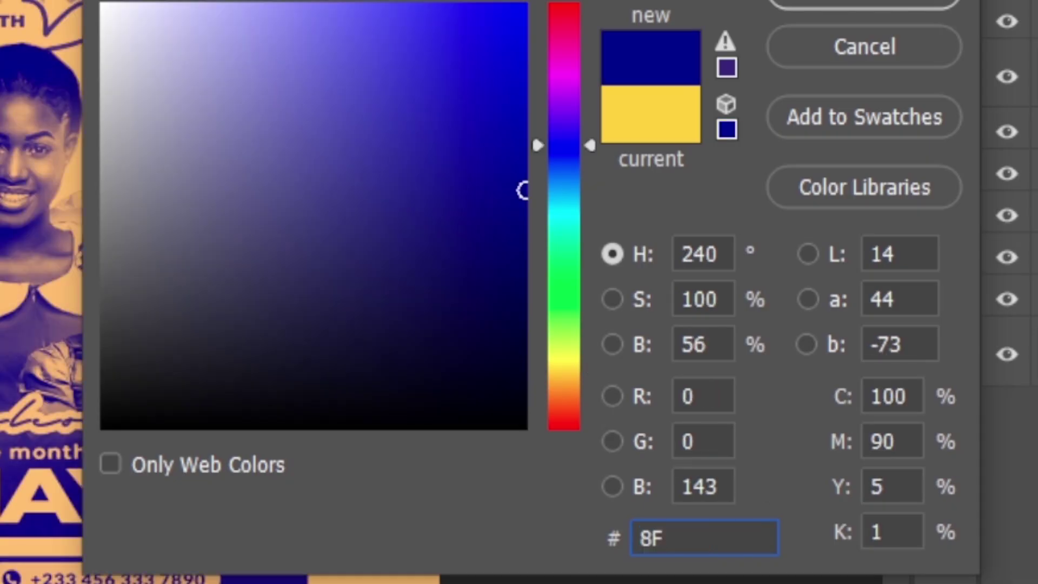
pyautogui.write('02')
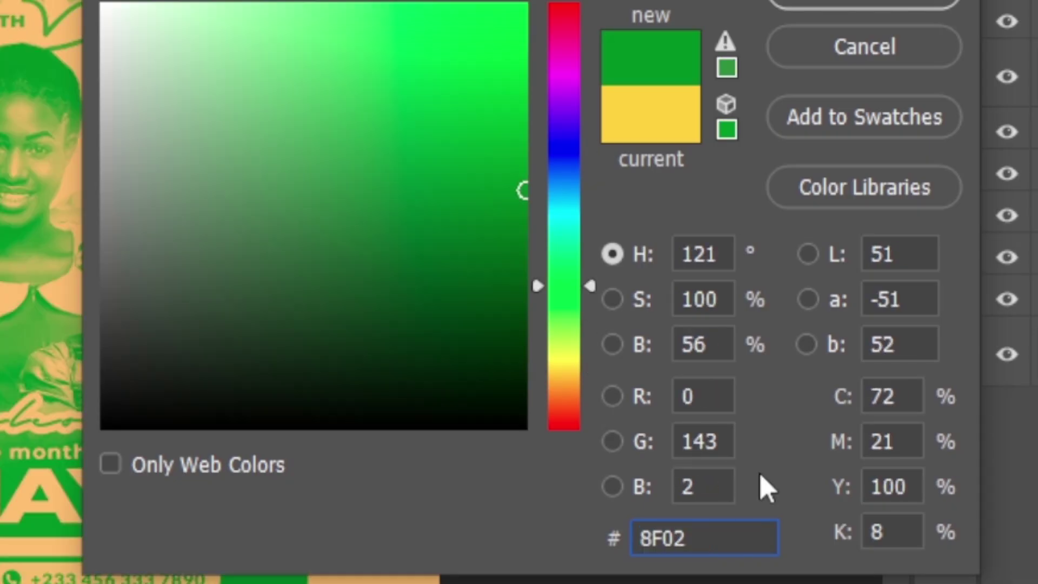
pyautogui.write('80')
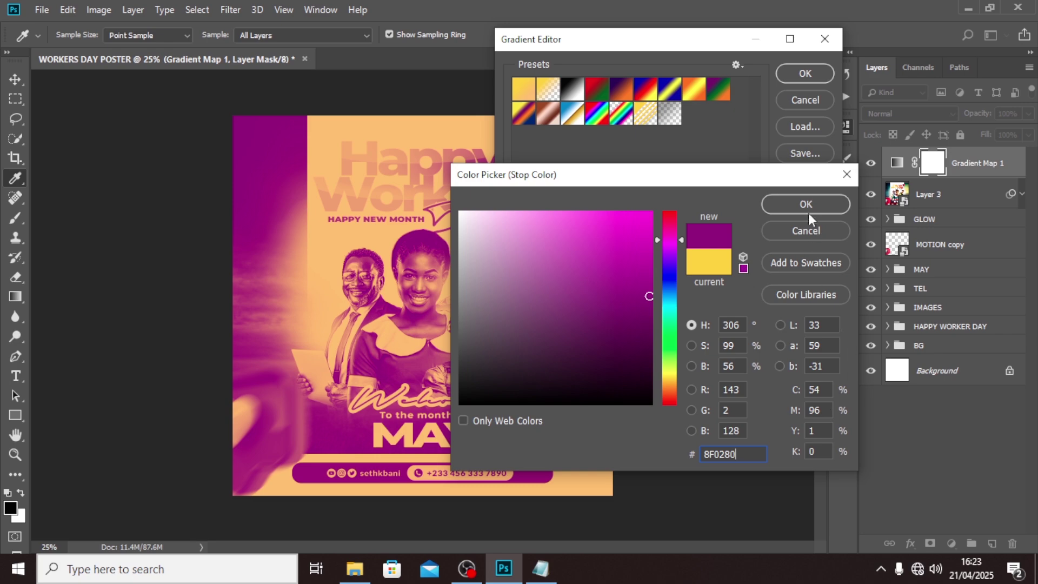
pyautogui.click(808, 205)
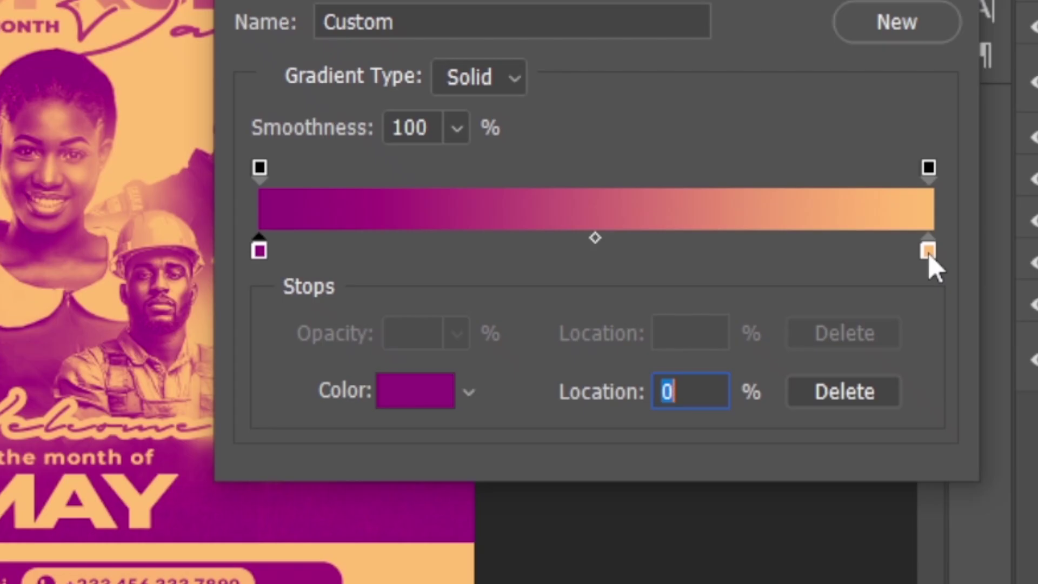
# Step: Set the gradient's end colour to FF5D38, accept the gradient and close the Gradient Map properties
pyautogui.doubleClick(819, 321)
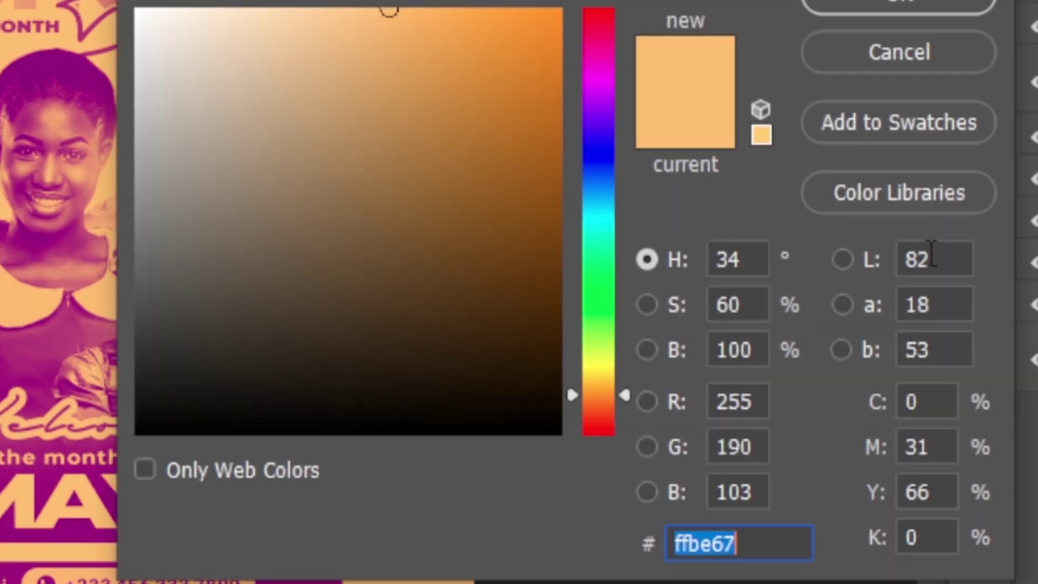
pyautogui.write('FF5')
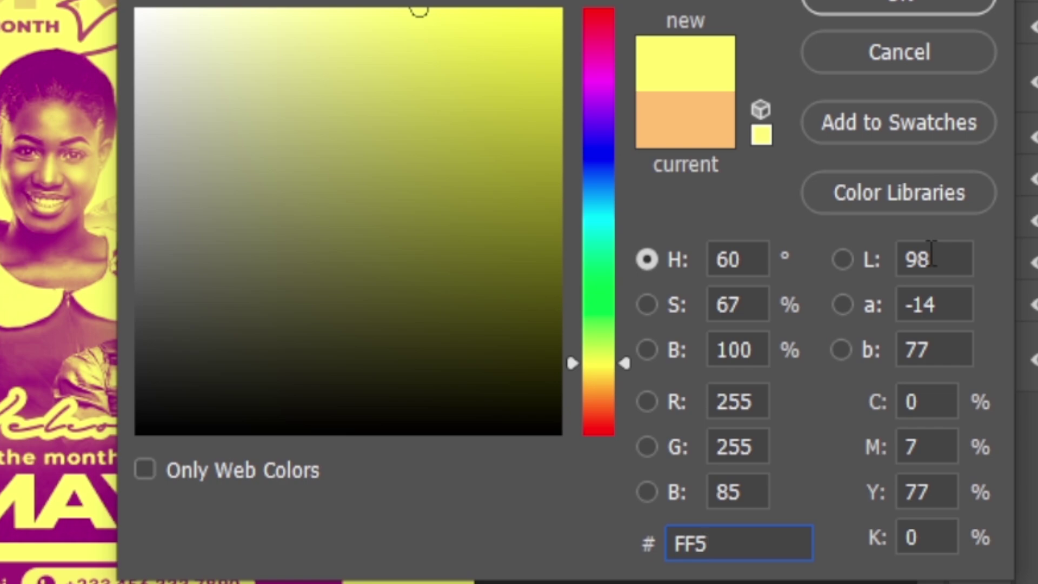
pyautogui.write('D38')
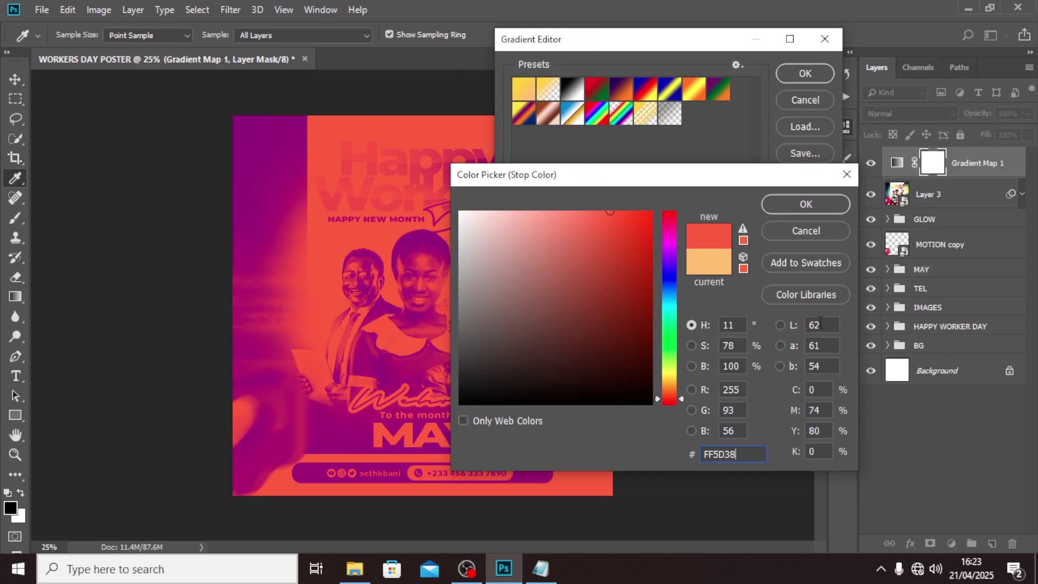
pyautogui.click(822, 202)
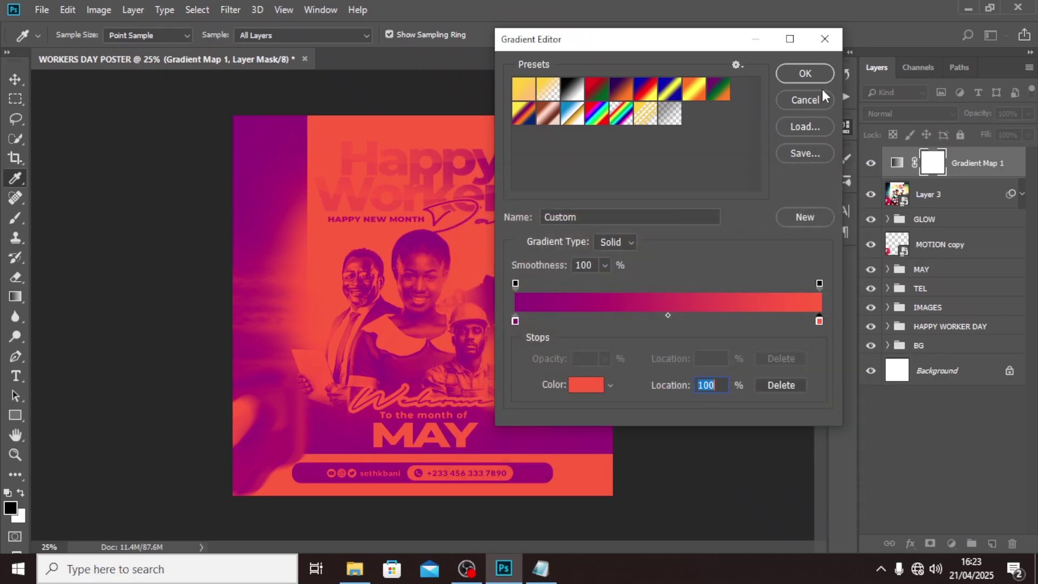
pyautogui.click(813, 76)
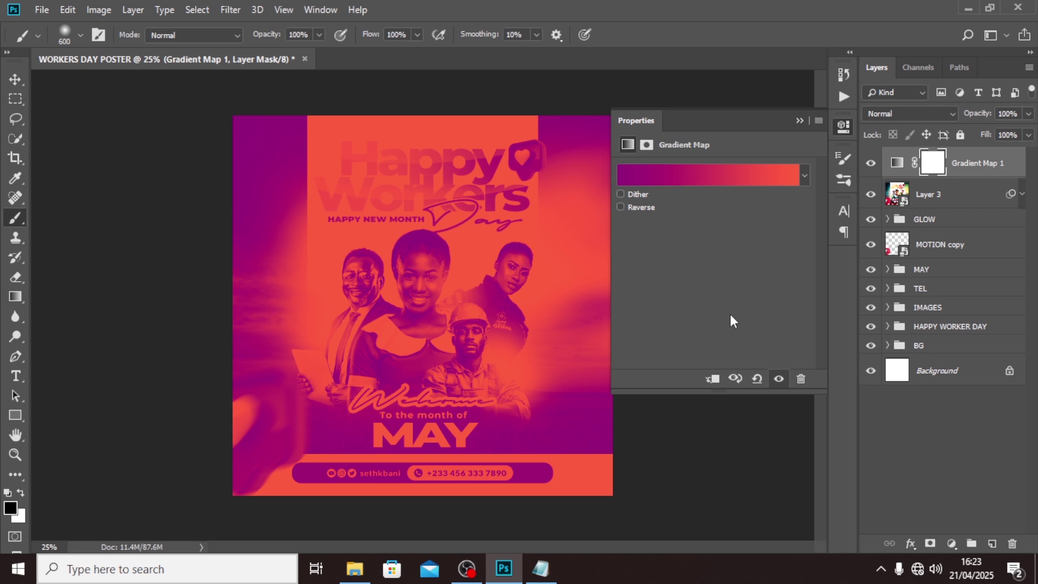
pyautogui.click(800, 120)
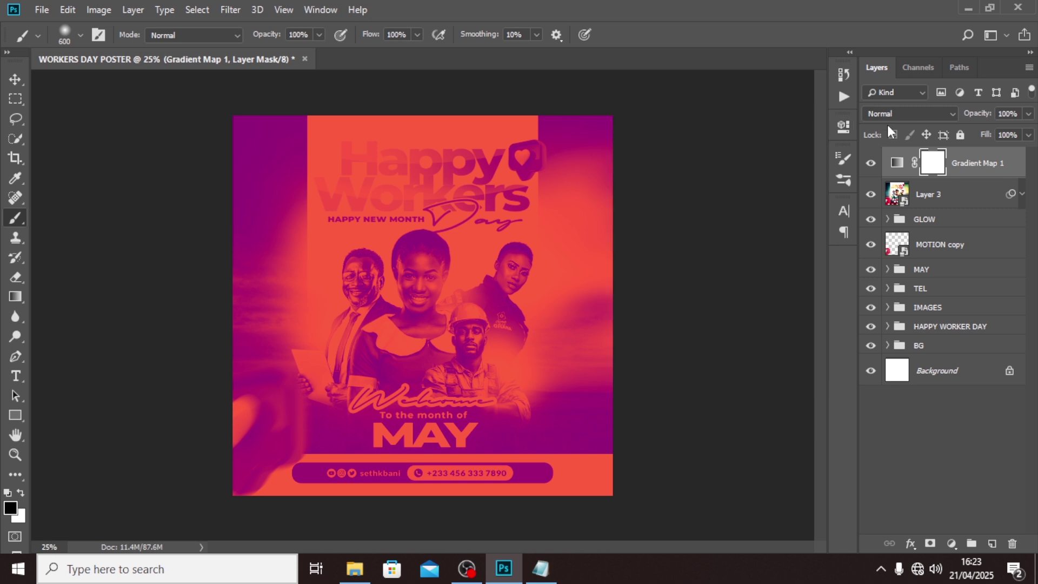
# Step: Set the Gradient Map layer's blend mode to Soft Light and compare the poster with and without it
pyautogui.click(890, 114)
pyautogui.click(882, 311)
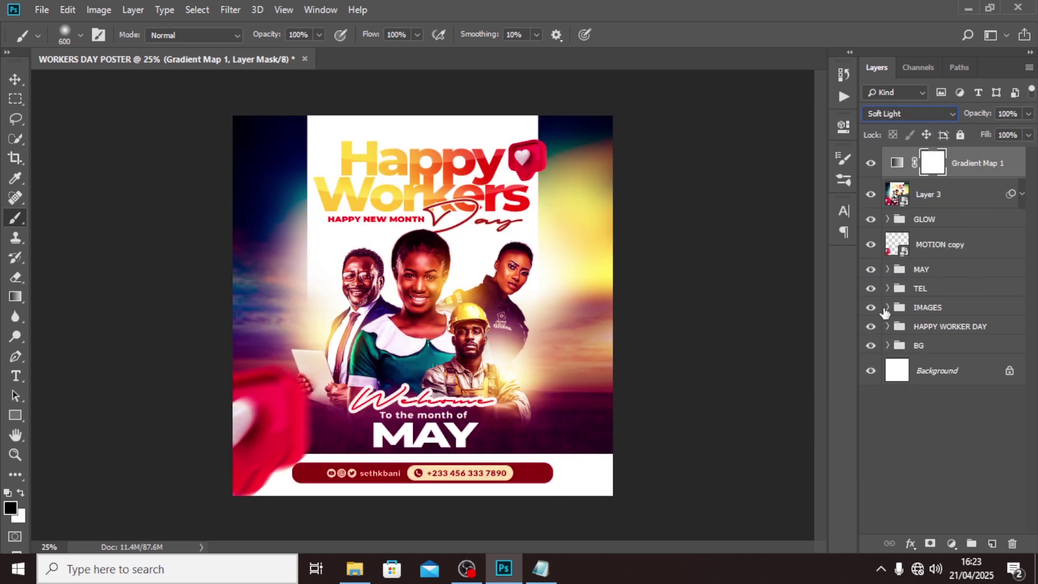
pyautogui.click(870, 162)
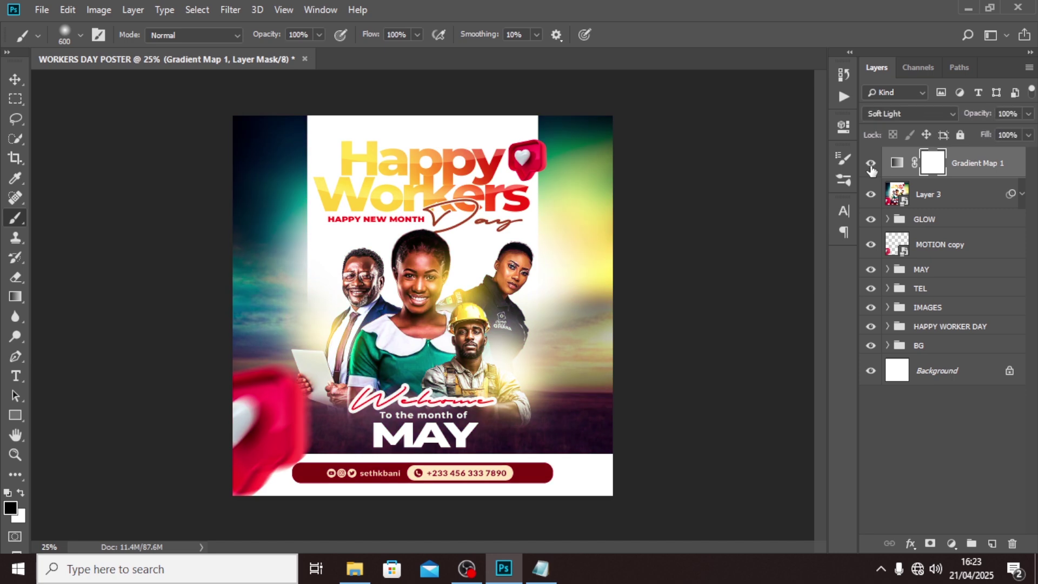
pyautogui.click(870, 163)
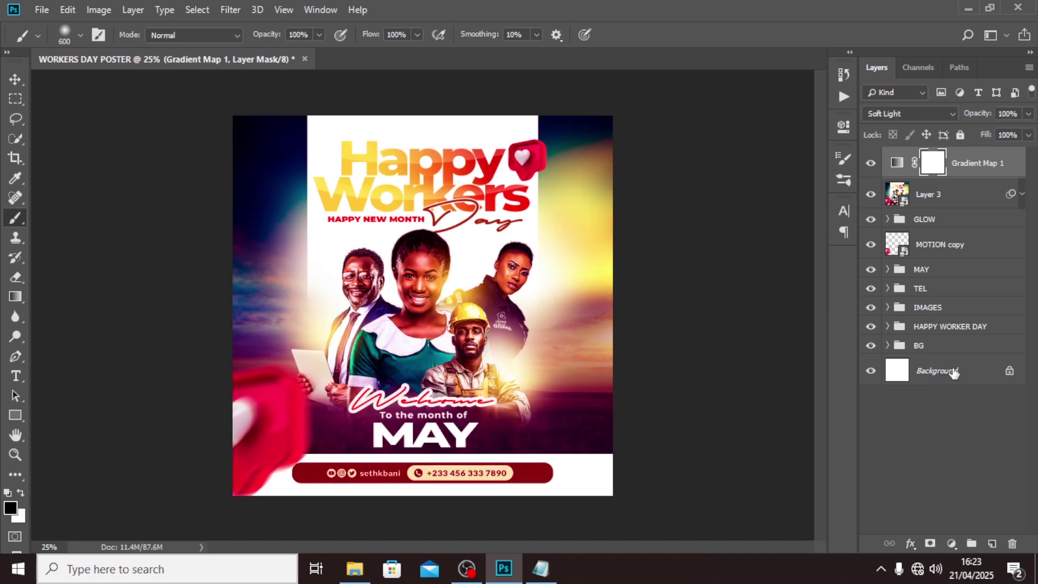